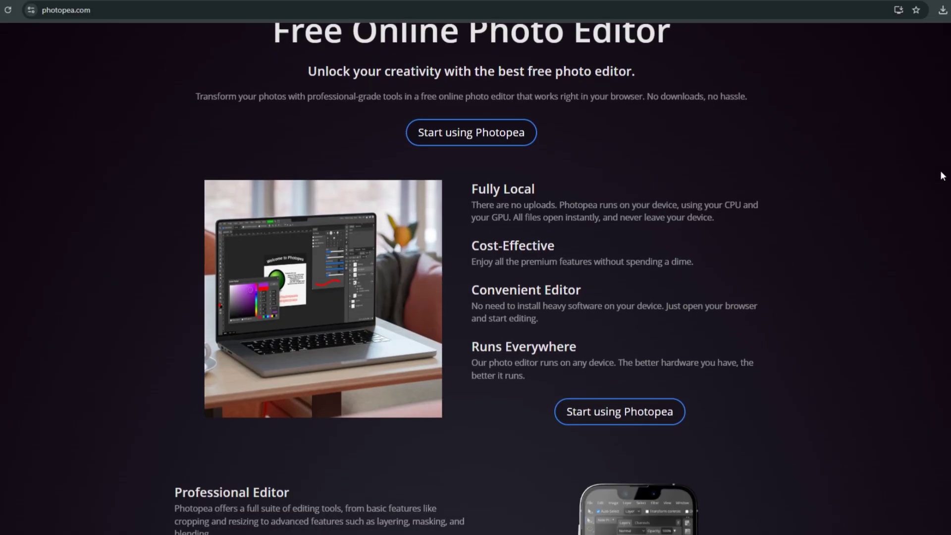
- Scroll down the photopea.com page to reach the link that starts the Photopea editor
scroll(943, 181, down, 1)
scroll(942, 180, down, 6)
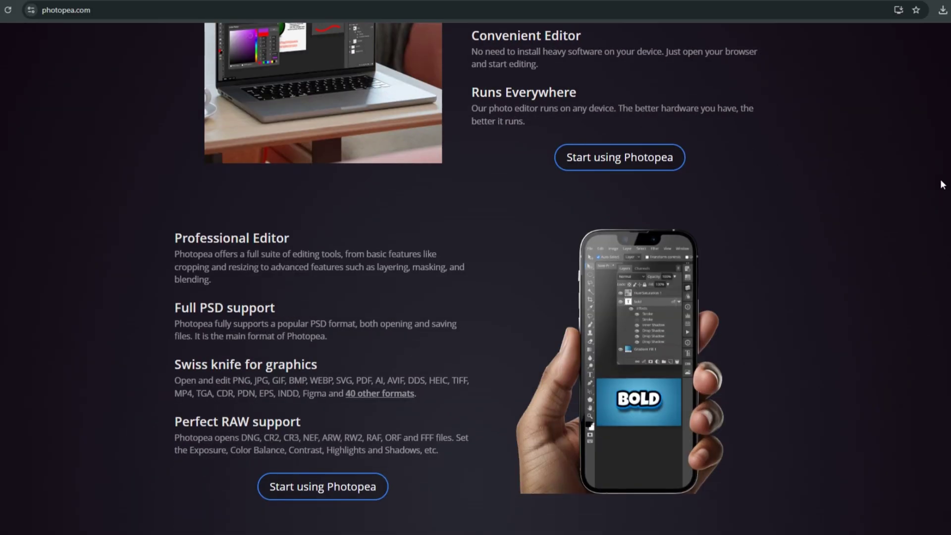
scroll(941, 181, down, 5)
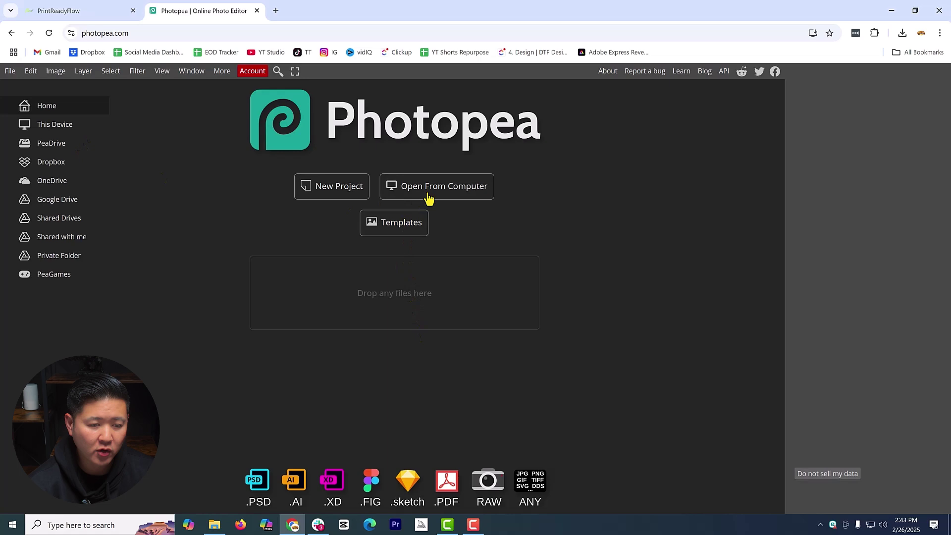
- Open the clown face PNG 'NEED TO RESEND TO MATT-gradient prints_4_7x8_2pc.png' from Downloads
click(442, 187)
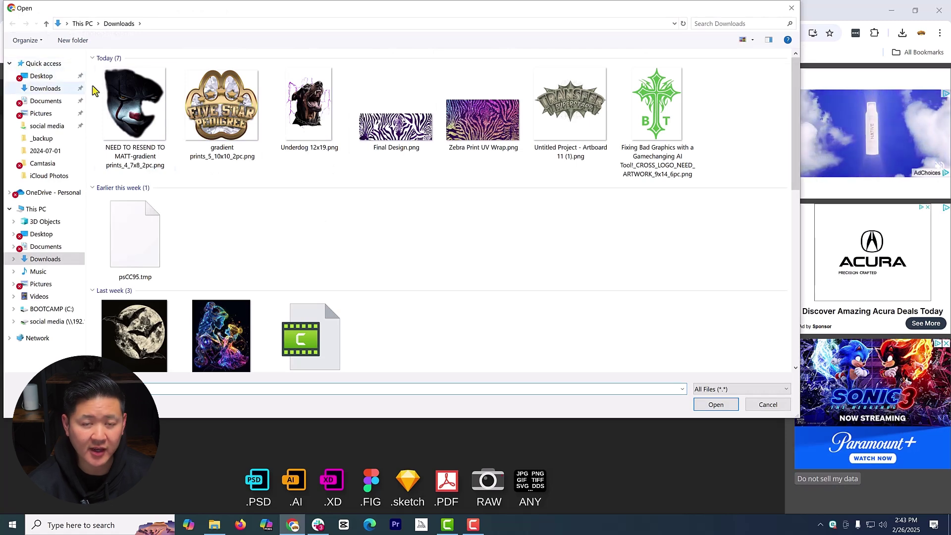
click(142, 129)
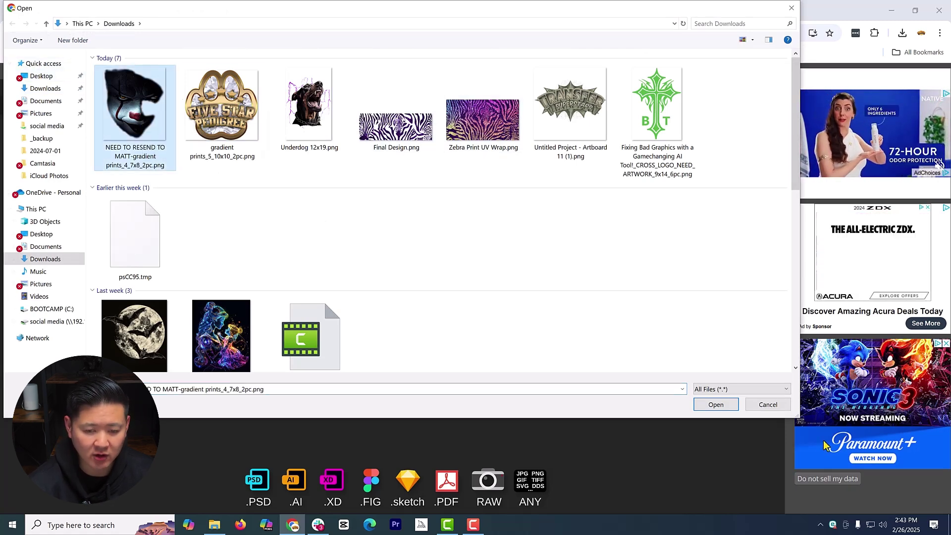
click(716, 404)
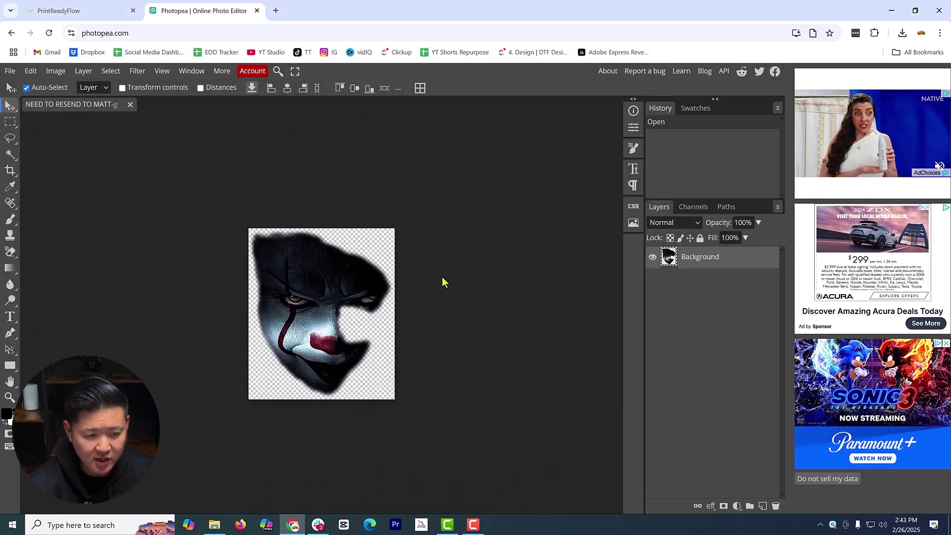
- Show the clown image's Image Size in inches, reading 6.83 × 8 in at 72 DPI
click(56, 72)
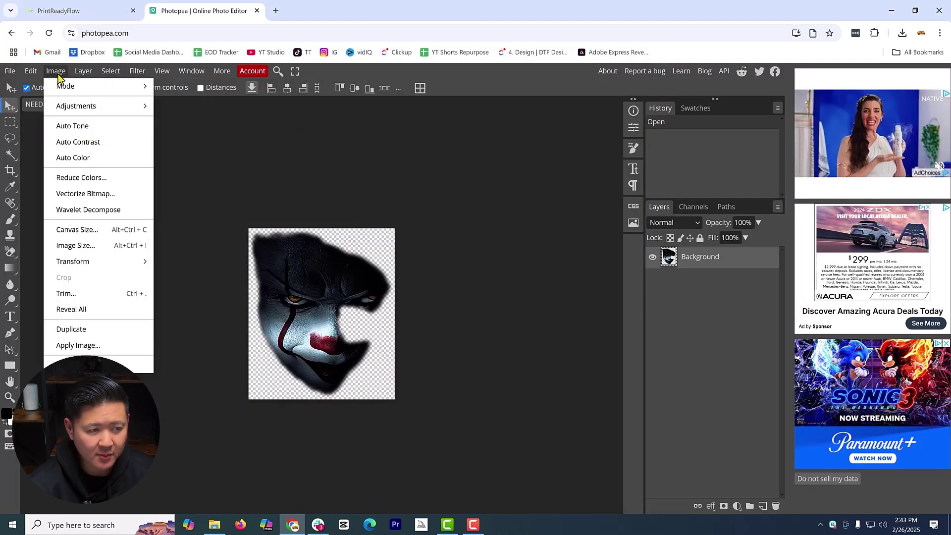
click(74, 246)
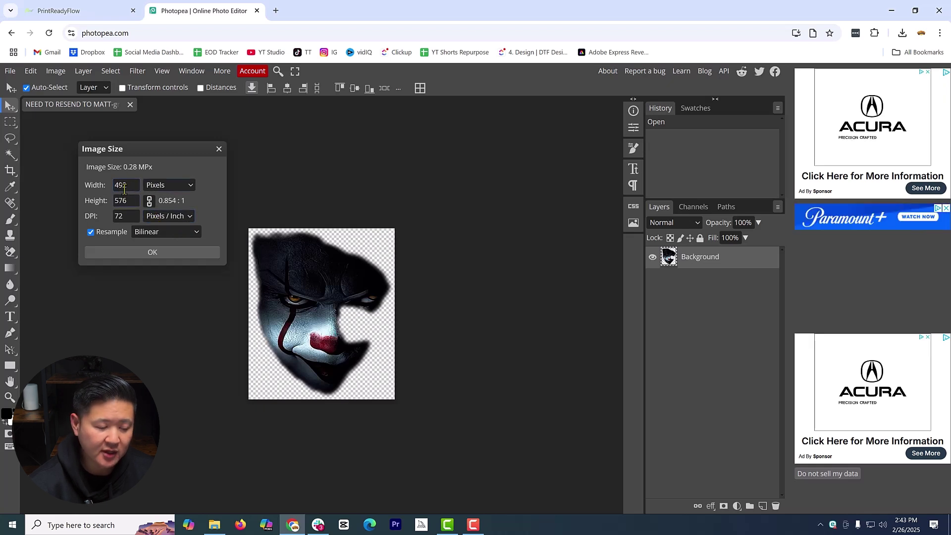
click(170, 187)
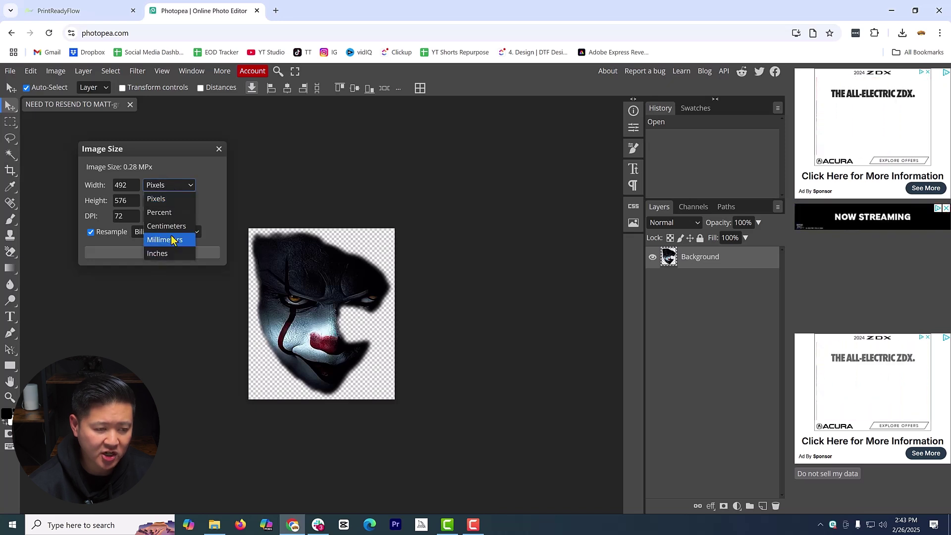
click(168, 255)
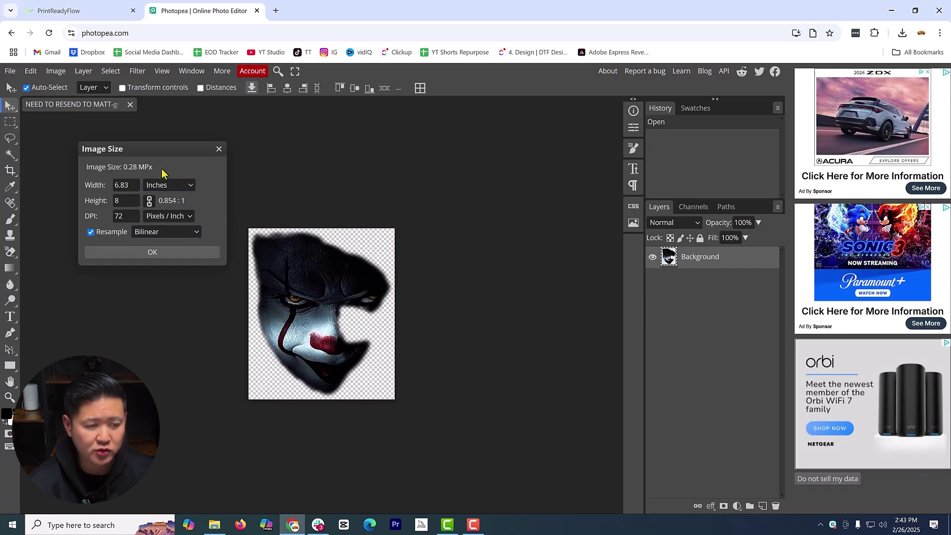
- Try a 10-inch width with resampling still on, then cancel that resize
key(Return)
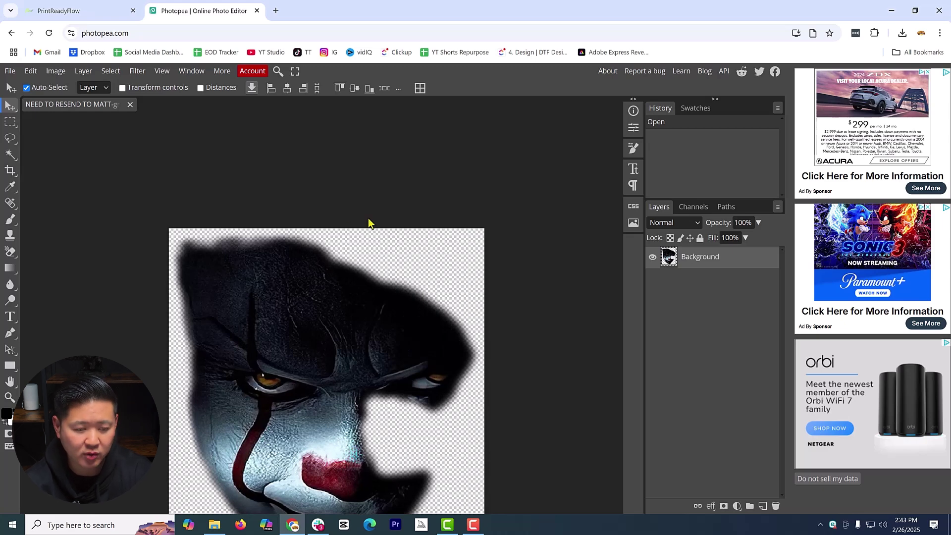
scroll(391, 248, down, 5)
scroll(401, 244, up, 1)
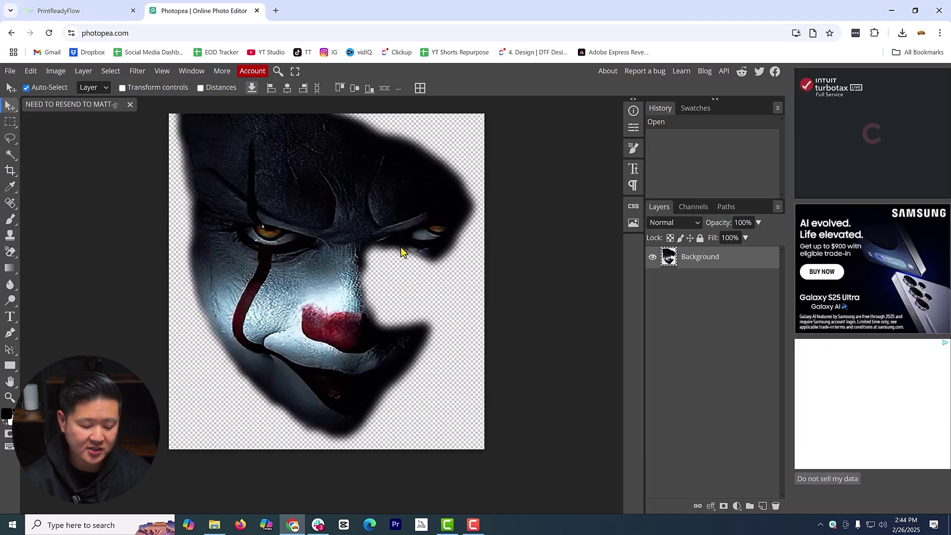
key(ctrl+alt+i)
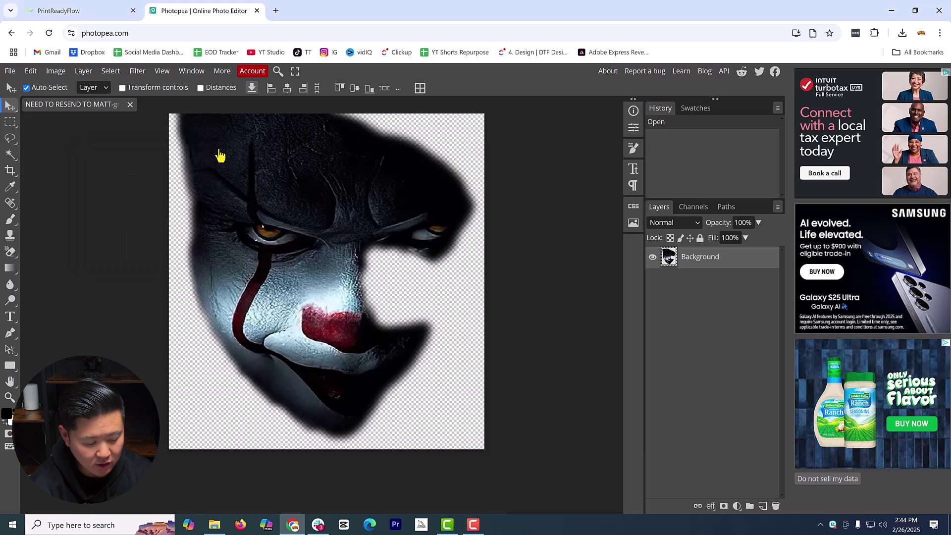
key(ctrl+alt+i)
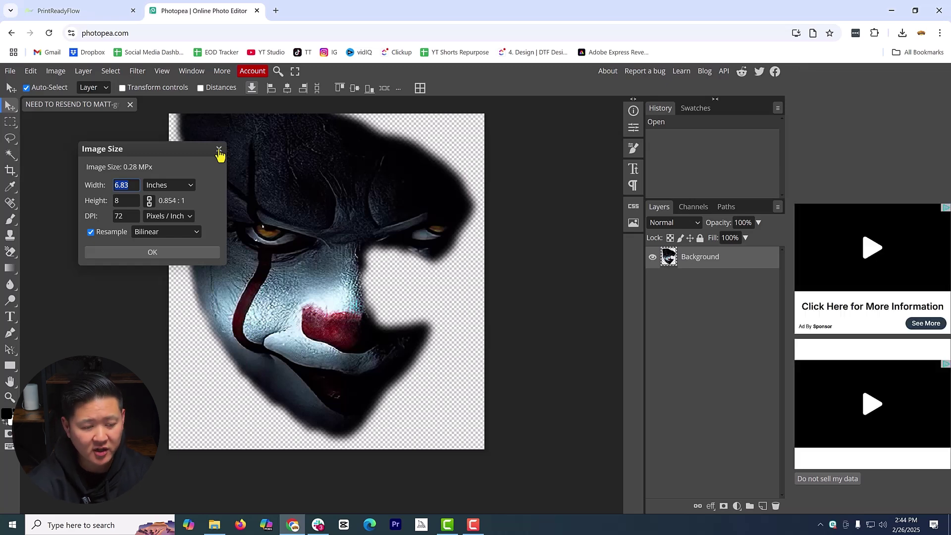
text(10)
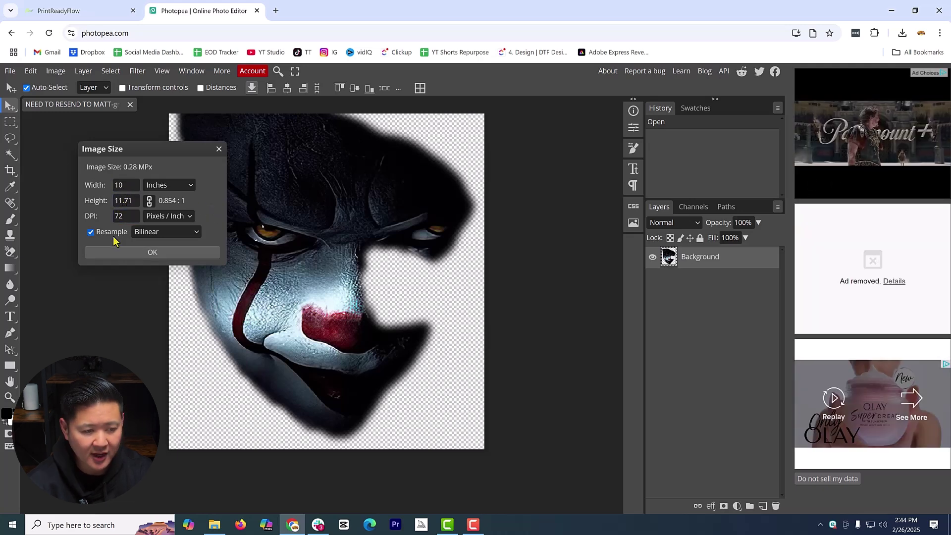
click(221, 150)
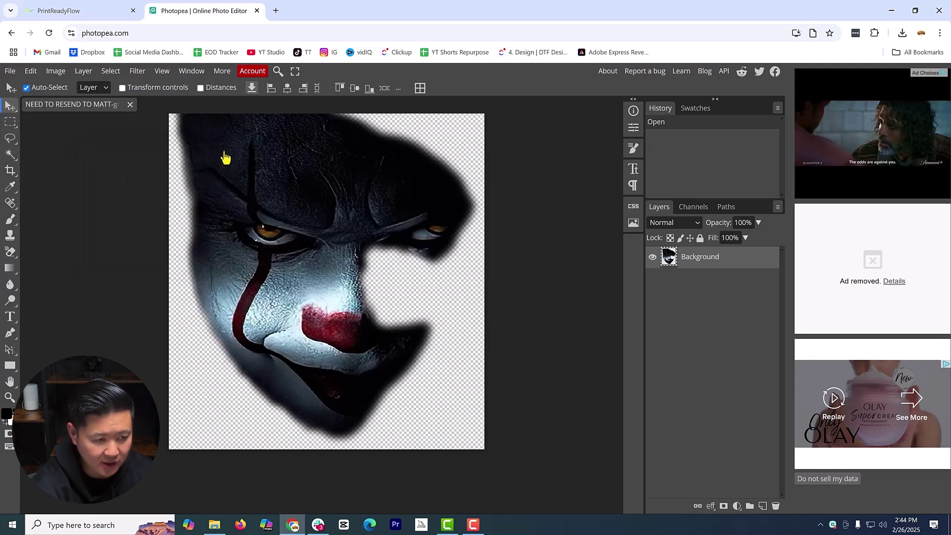
- Resize the clown to 10 in wide with Resample off, giving 11.71 in at 49.2 DPI
key(ctrl+alt+i)
click(114, 232)
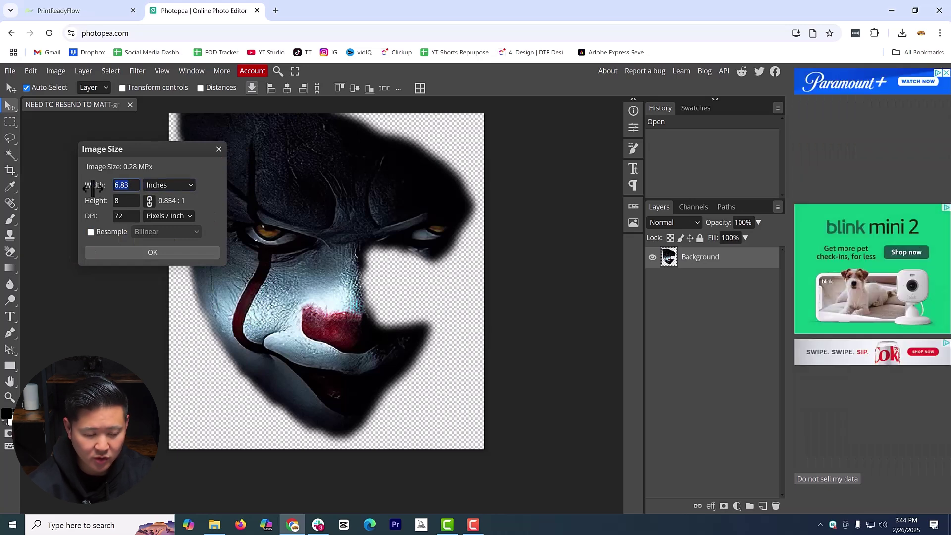
text(10)
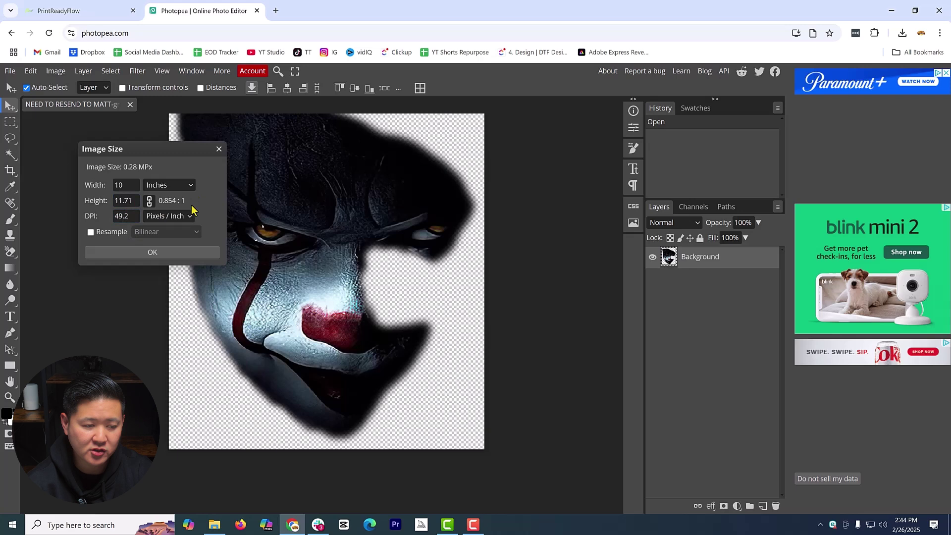
click(189, 256)
scroll(373, 255, up, 1)
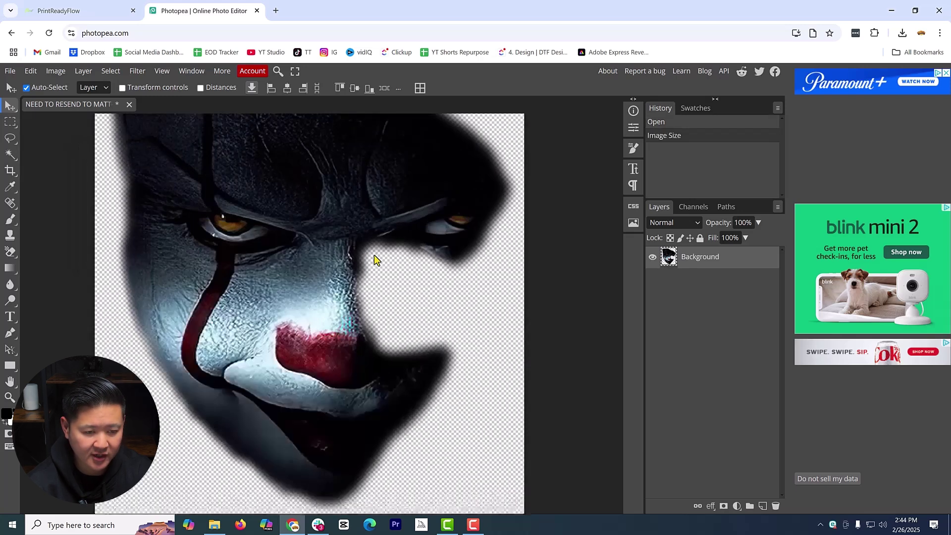
scroll(374, 255, up, 8)
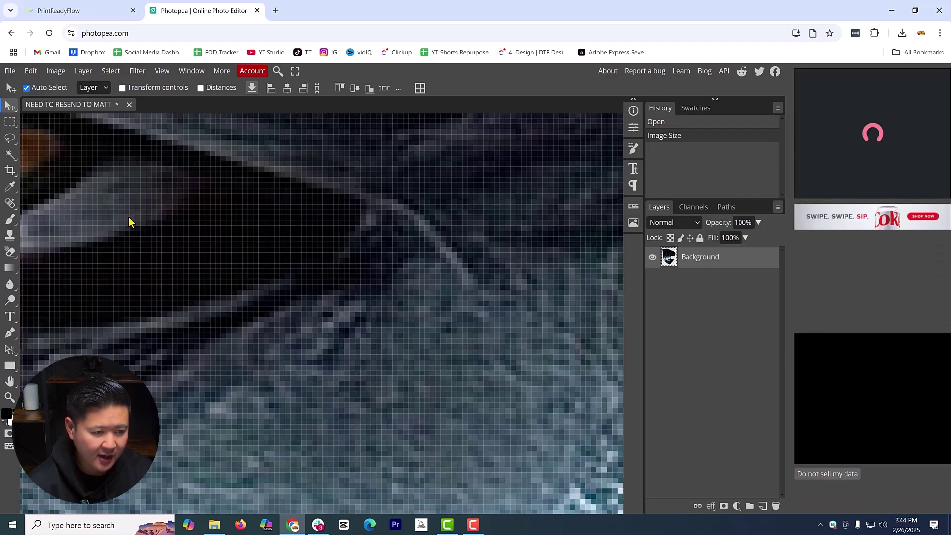
scroll(129, 222, down, 8)
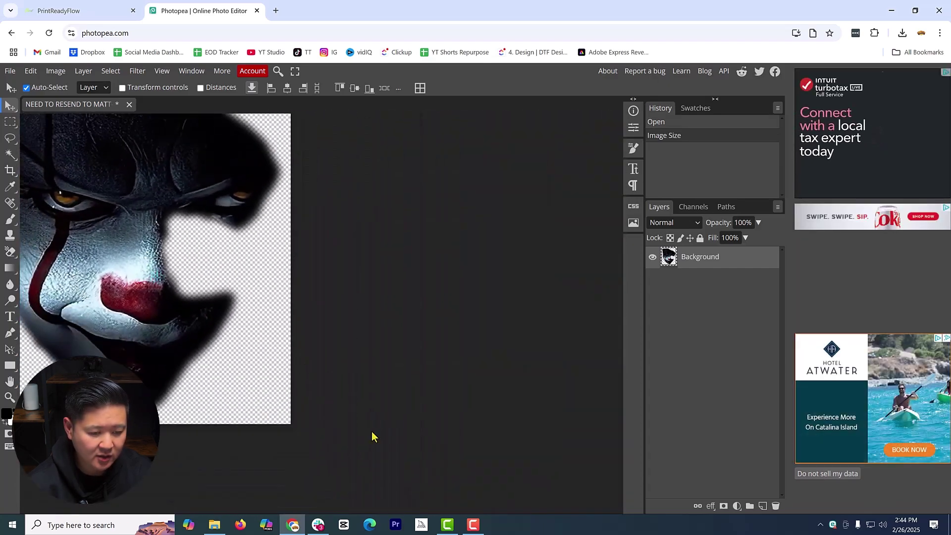
scroll(129, 311, down, 2)
scroll(82, 221, up, 5)
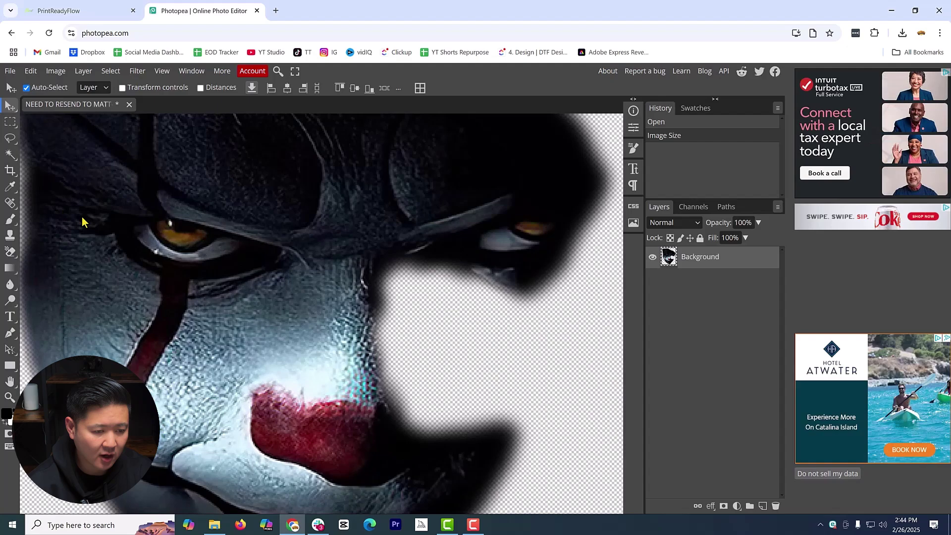
scroll(55, 312, down, 3)
scroll(66, 318, up, 5)
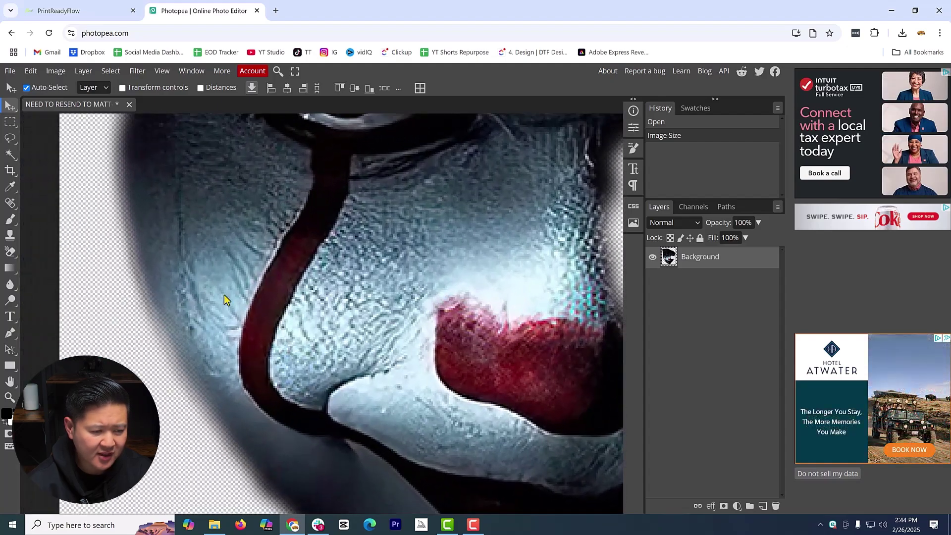
scroll(158, 295, up, 4)
scroll(140, 336, up, 1)
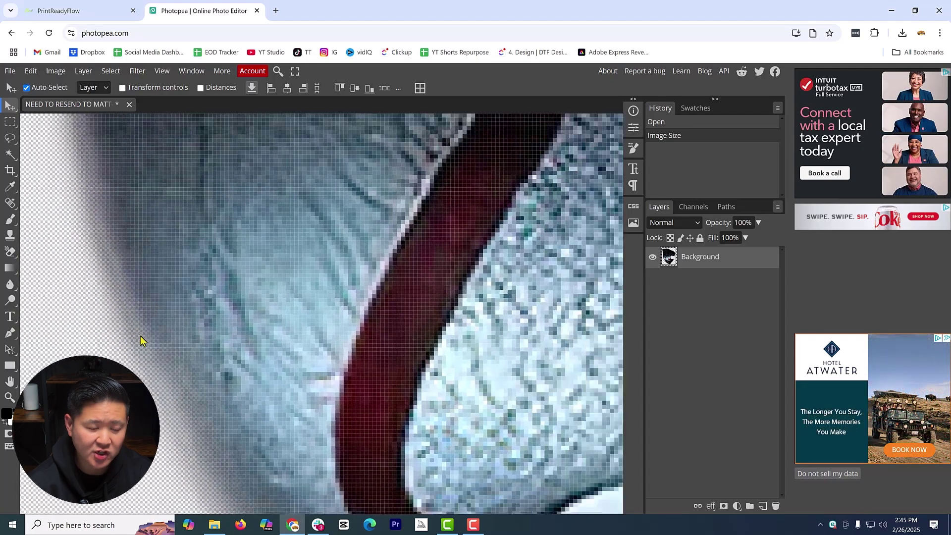
scroll(141, 335, down, 6)
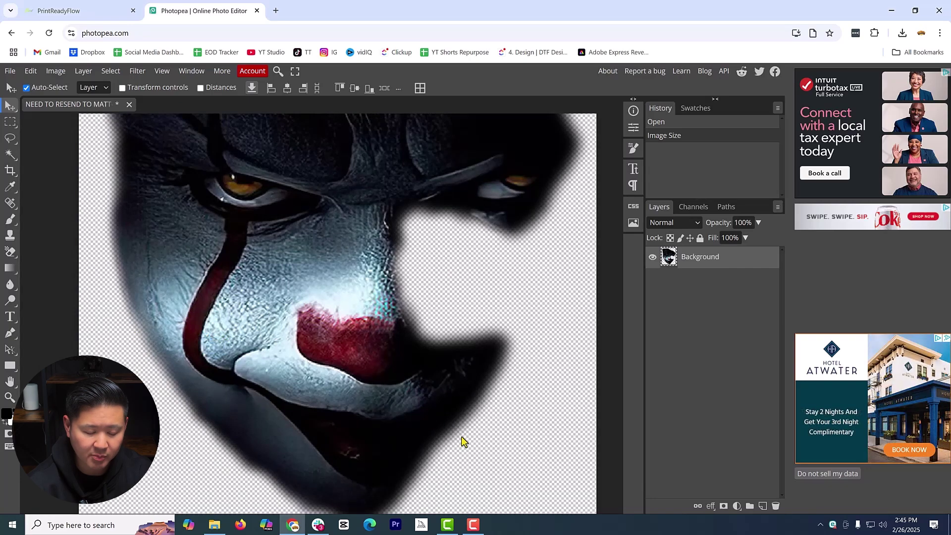
scroll(475, 313, down, 2)
scroll(424, 229, up, 3)
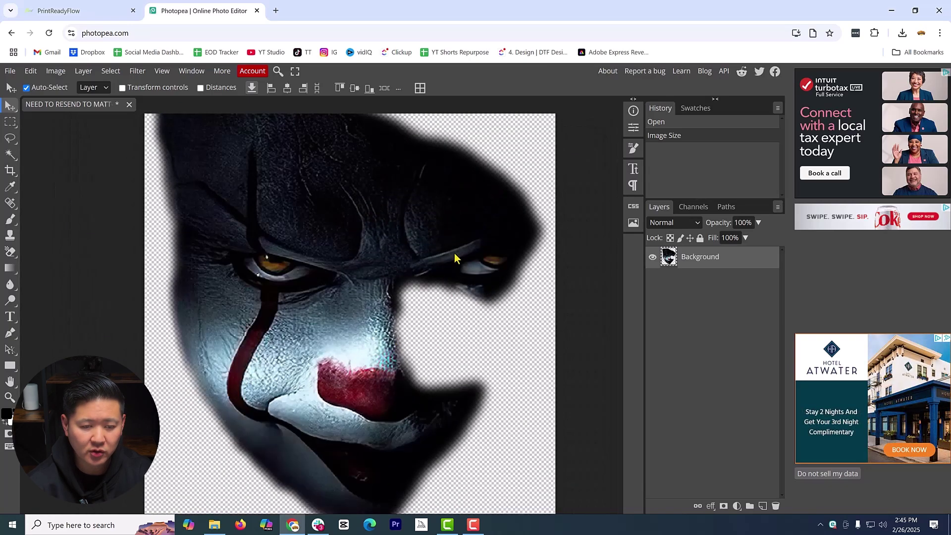
scroll(176, 325, down, 4)
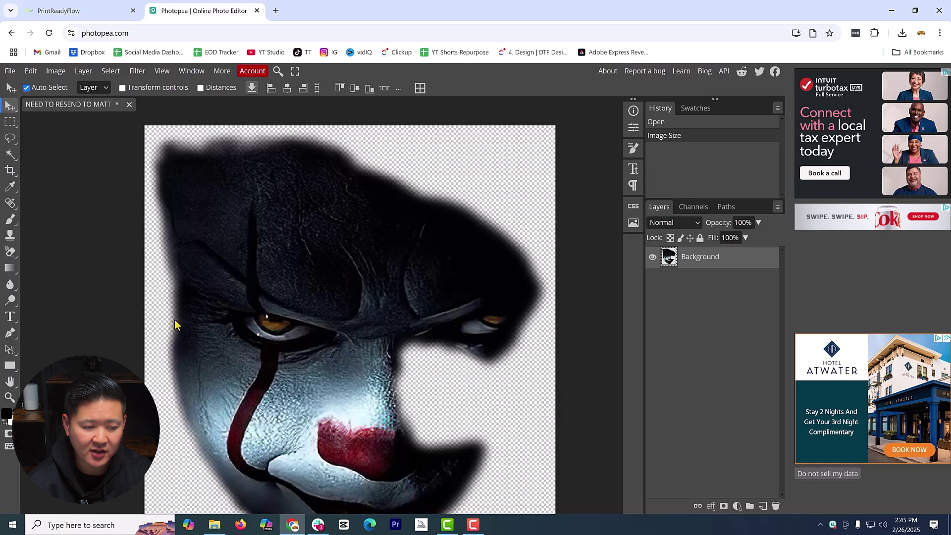
scroll(178, 325, down, 2)
scroll(411, 281, up, 3)
scroll(284, 276, up, 1)
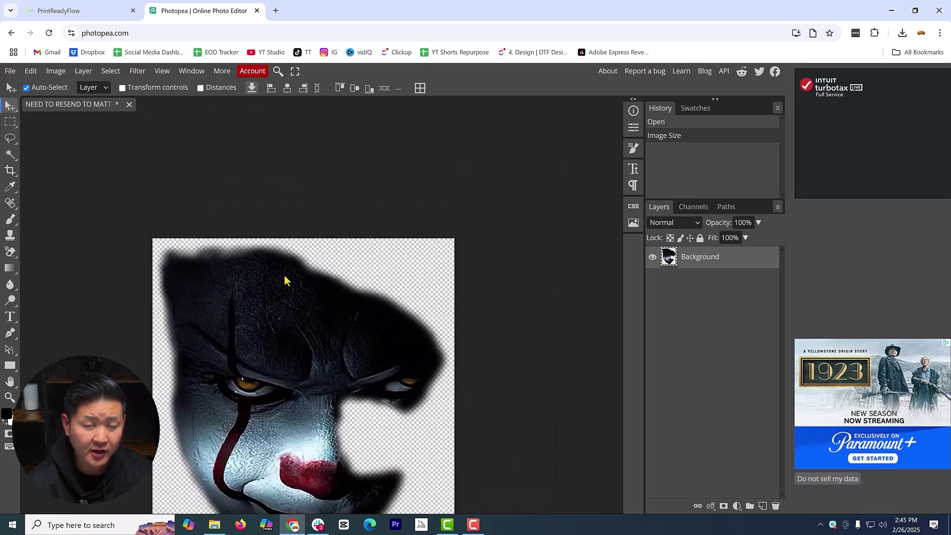
scroll(297, 297, down, 1)
scroll(310, 289, down, 3)
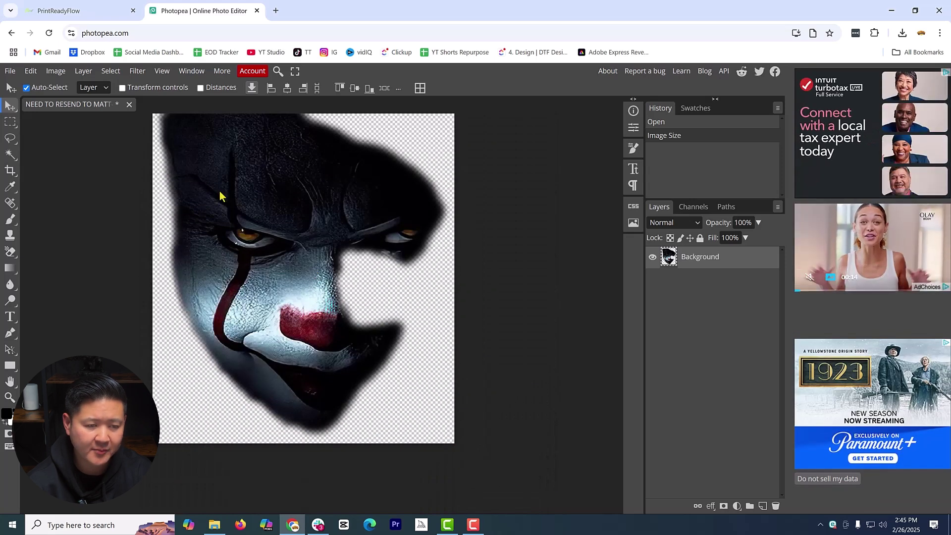
scroll(217, 197, down, 1)
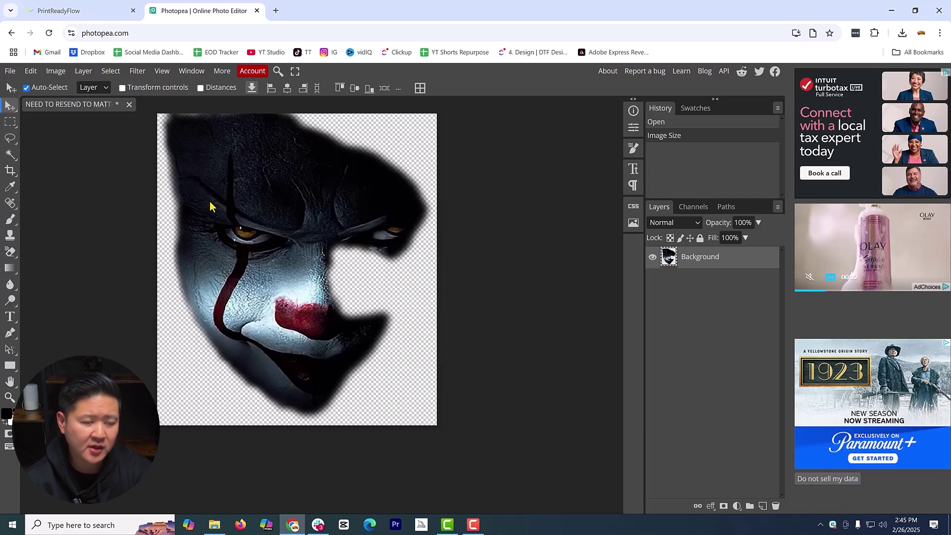
scroll(269, 170, up, 3)
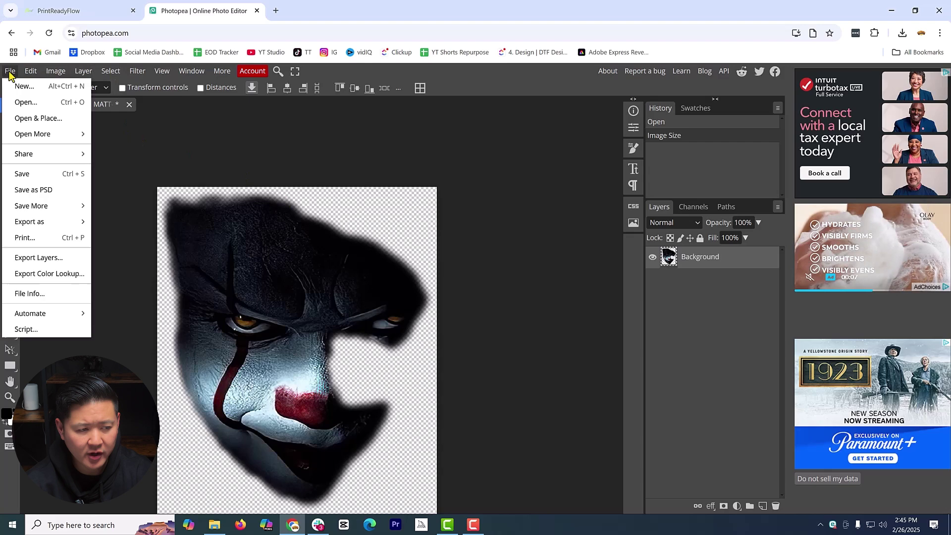
- Open the Five Star Pedigree gradient print file in a new Photopea tab
click(51, 103)
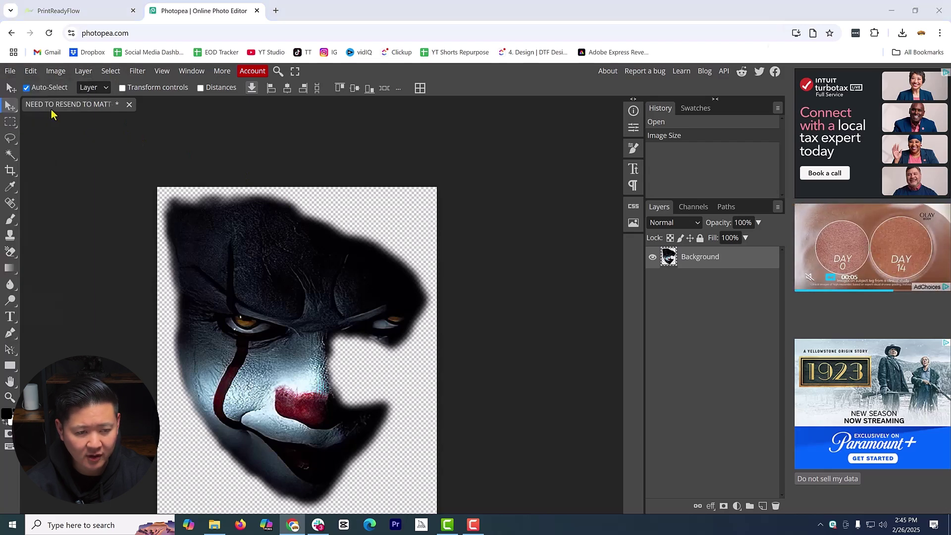
double_click(243, 125)
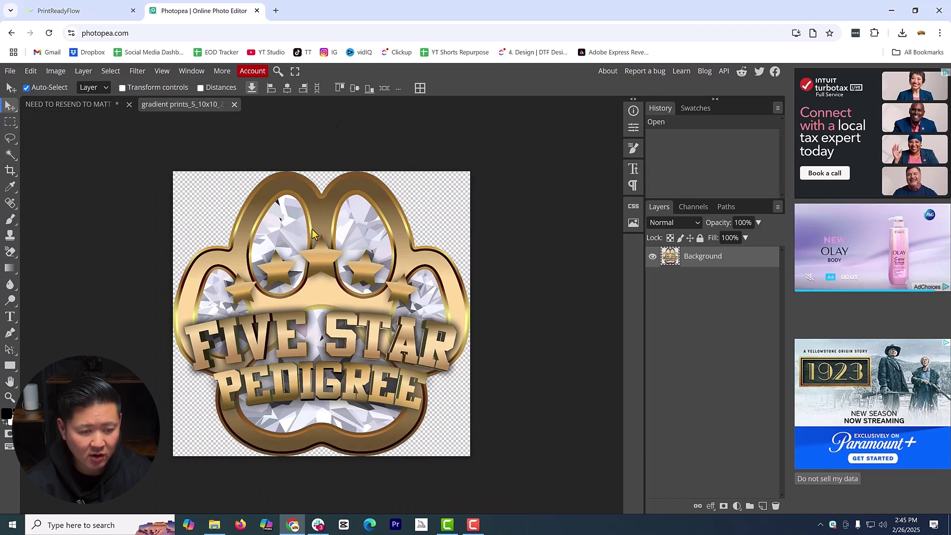
scroll(313, 233, up, 2)
scroll(367, 249, down, 1)
scroll(305, 234, down, 3)
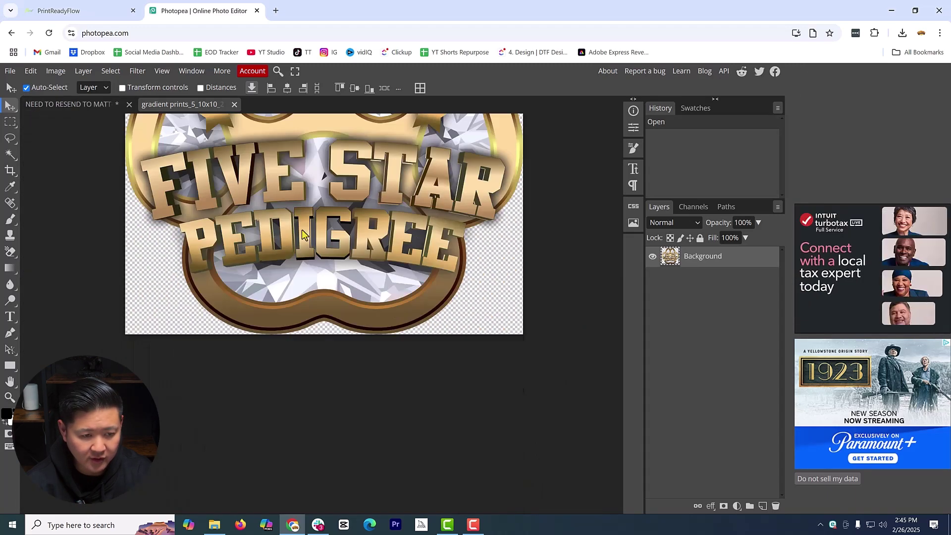
scroll(304, 234, up, 3)
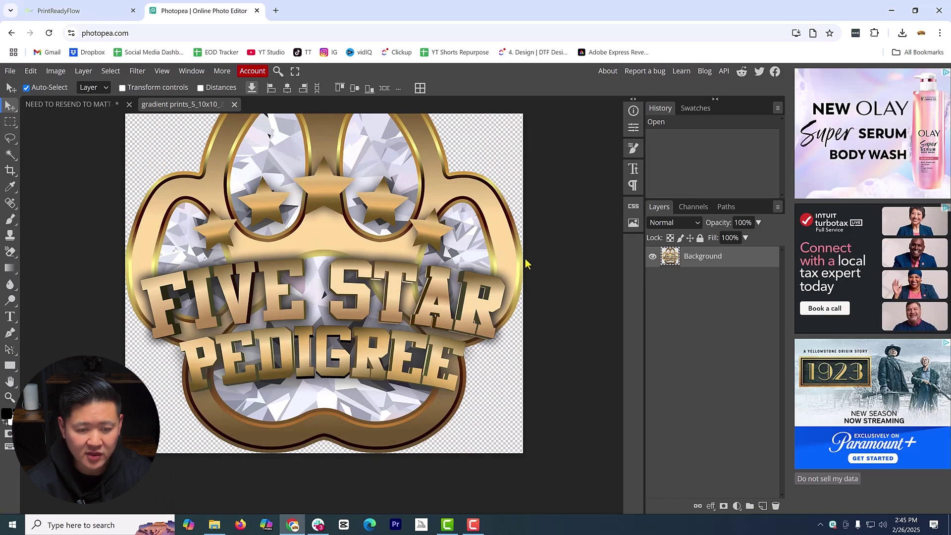
scroll(445, 290, up, 1)
scroll(388, 257, down, 1)
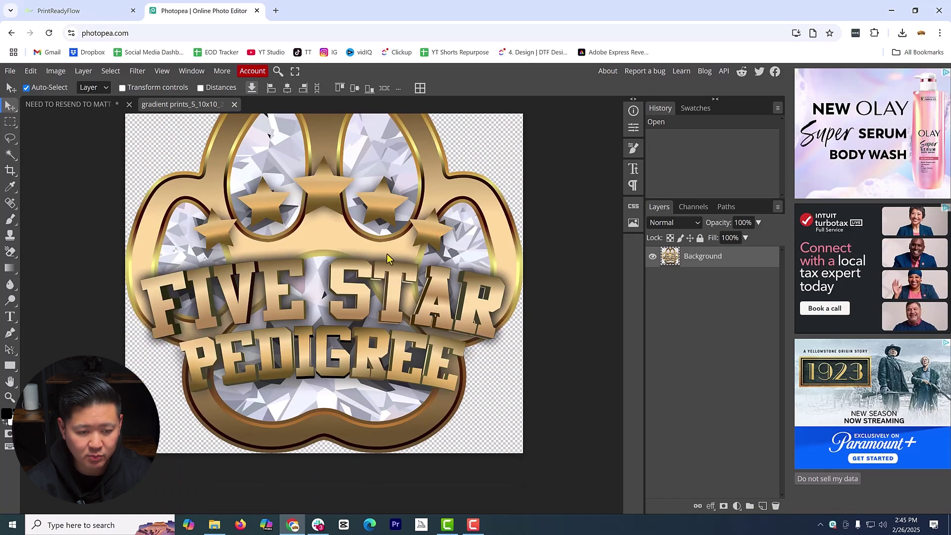
- Enter an 11-inch width for the logo without resampling, giving 10.55 in at 272.7 DPI
key(ctrl+alt+i)
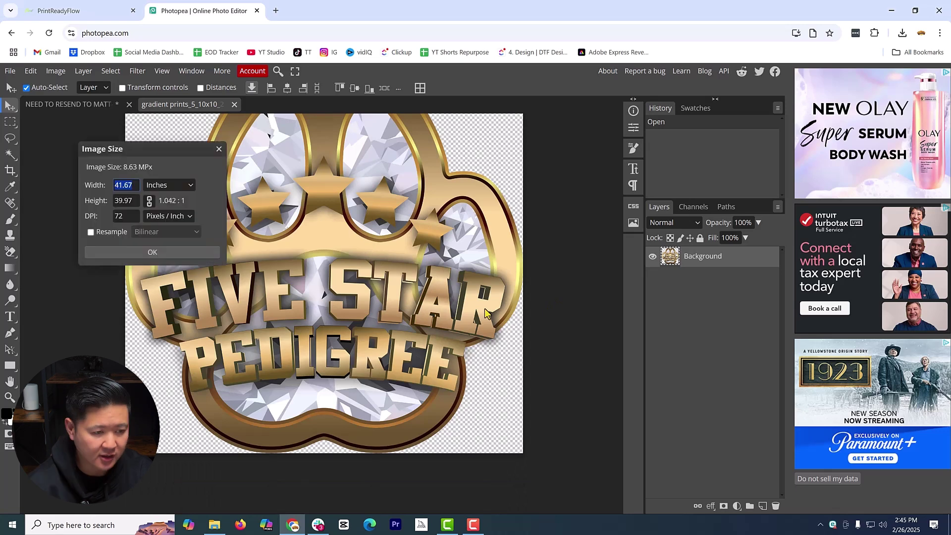
click(219, 150)
click(56, 71)
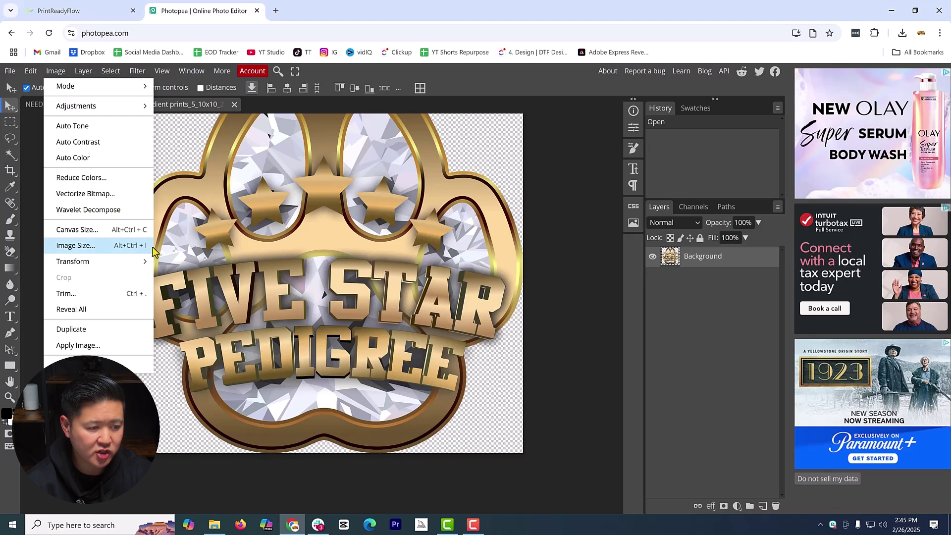
click(74, 247)
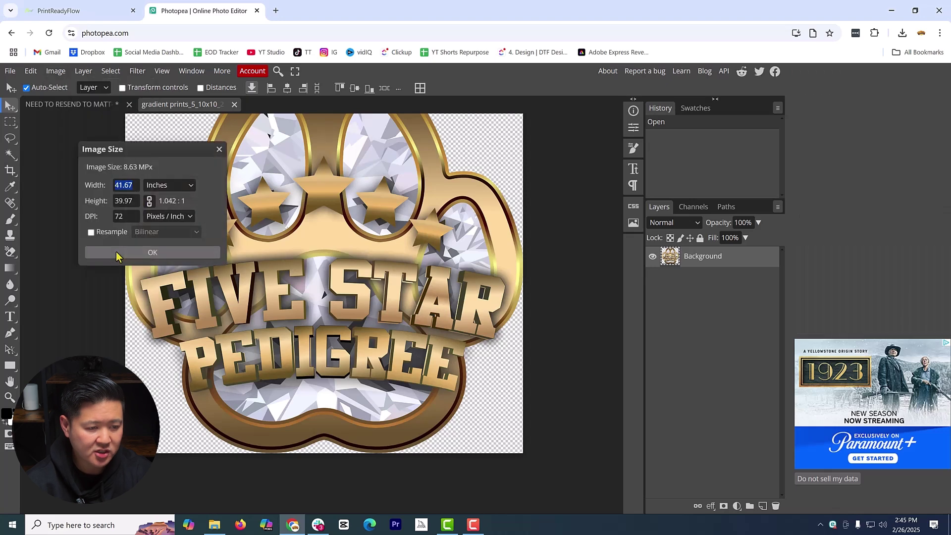
click(128, 188)
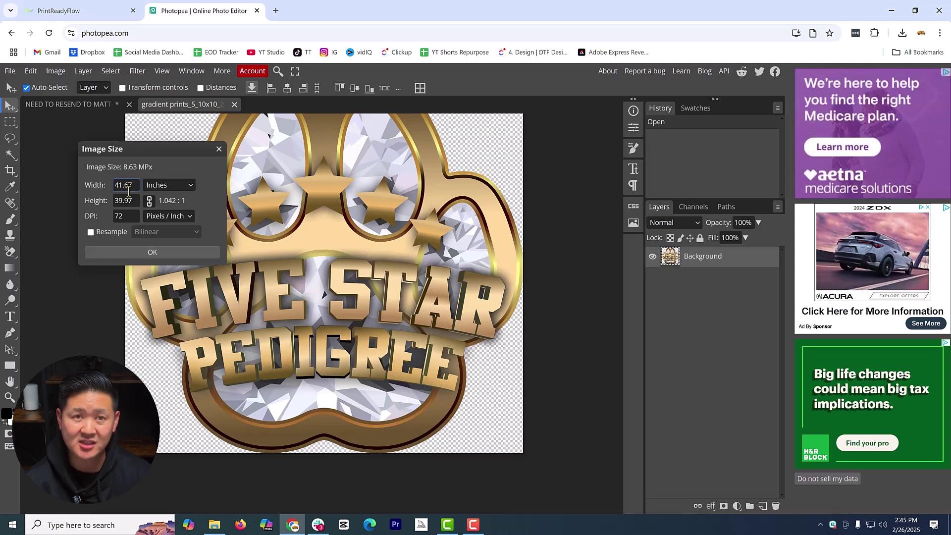
click(128, 216)
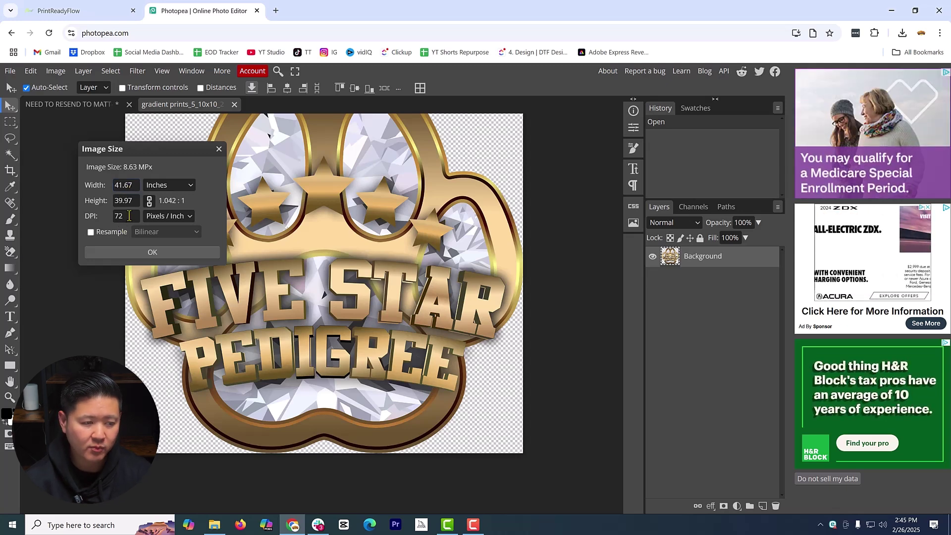
double_click(125, 184)
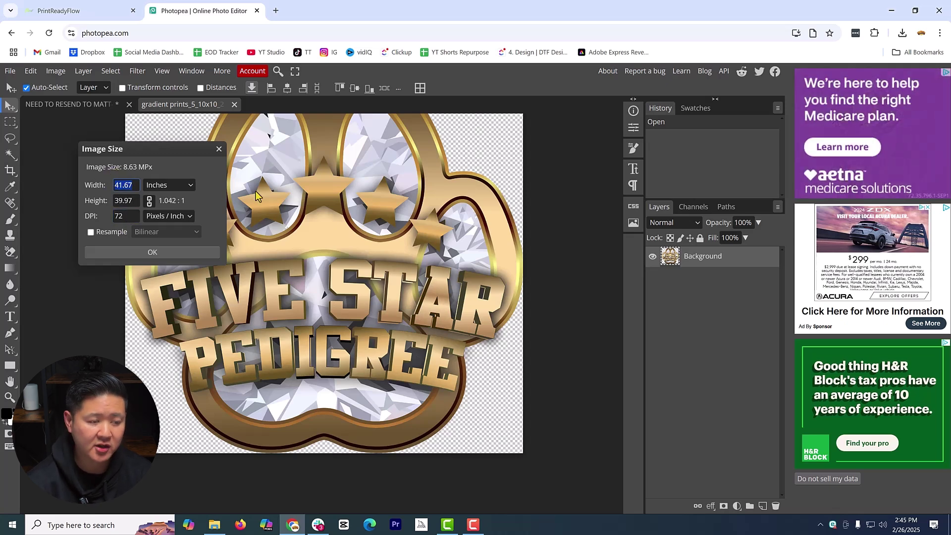
text(11)
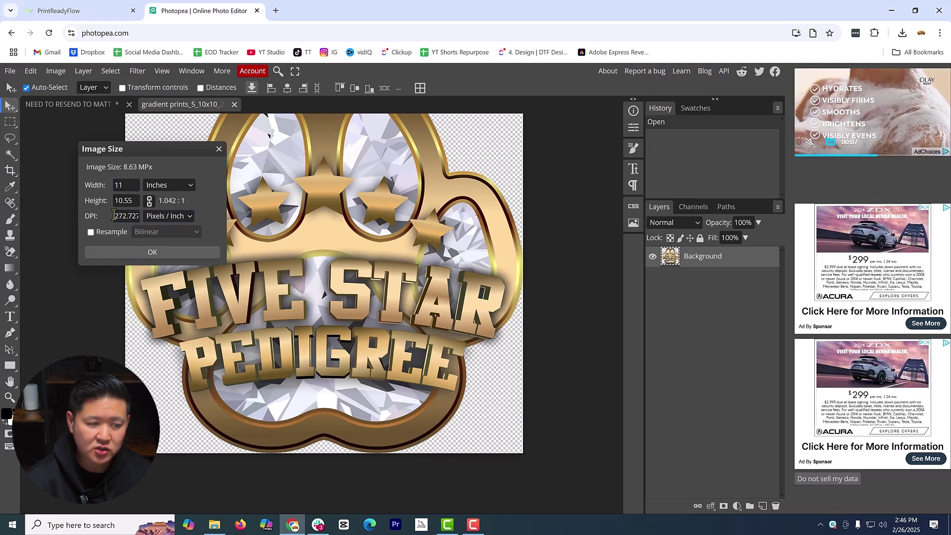
click(131, 254)
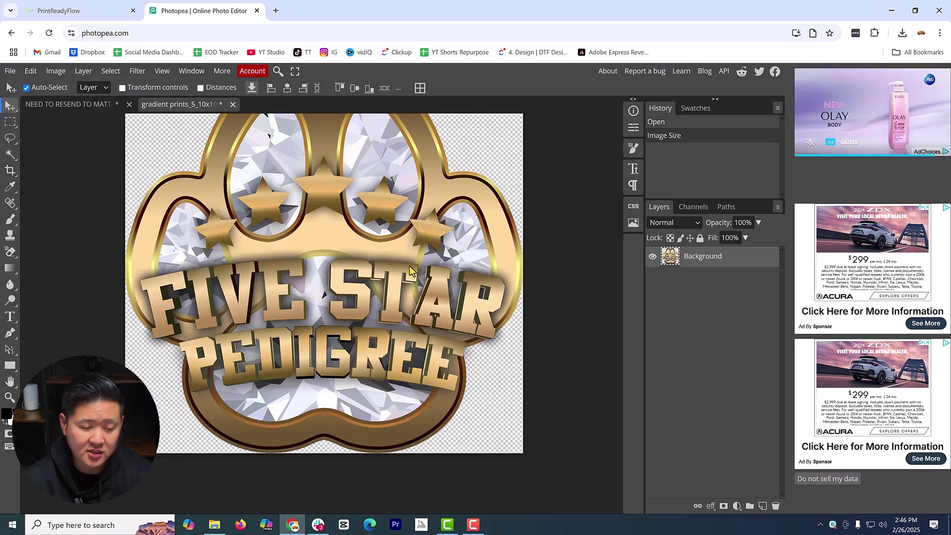
scroll(411, 267, up, 6)
scroll(424, 277, down, 5)
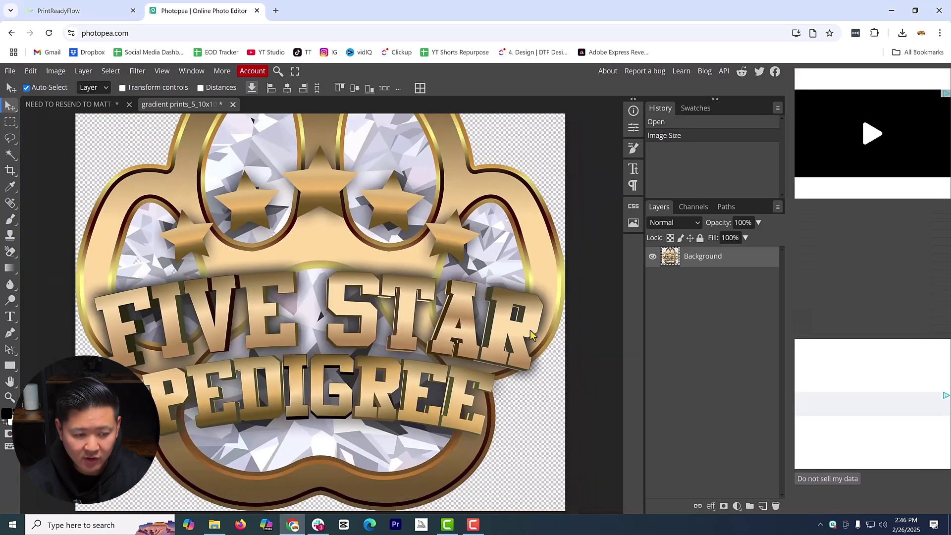
scroll(531, 335, up, 5)
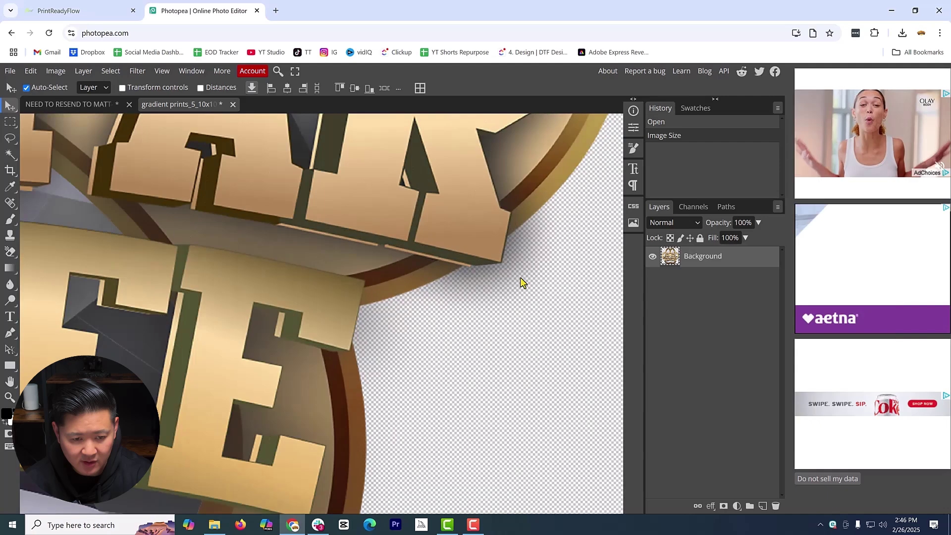
scroll(522, 250, down, 1)
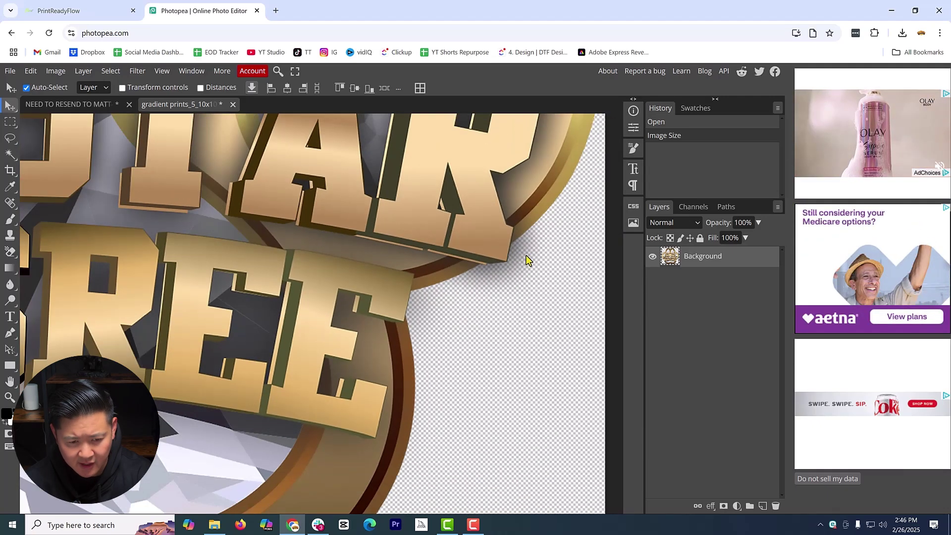
scroll(530, 270, up, 2)
scroll(519, 344, down, 4)
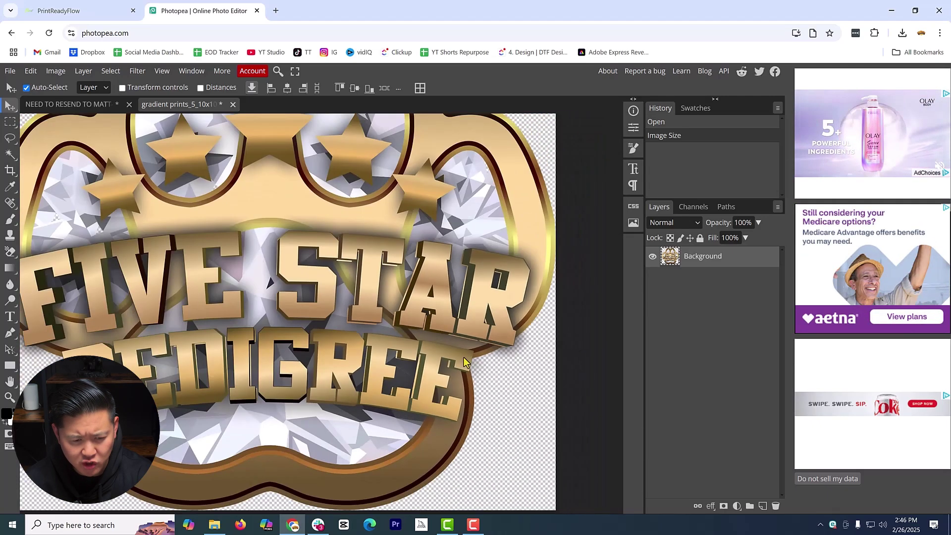
scroll(101, 321, up, 4)
scroll(168, 339, down, 4)
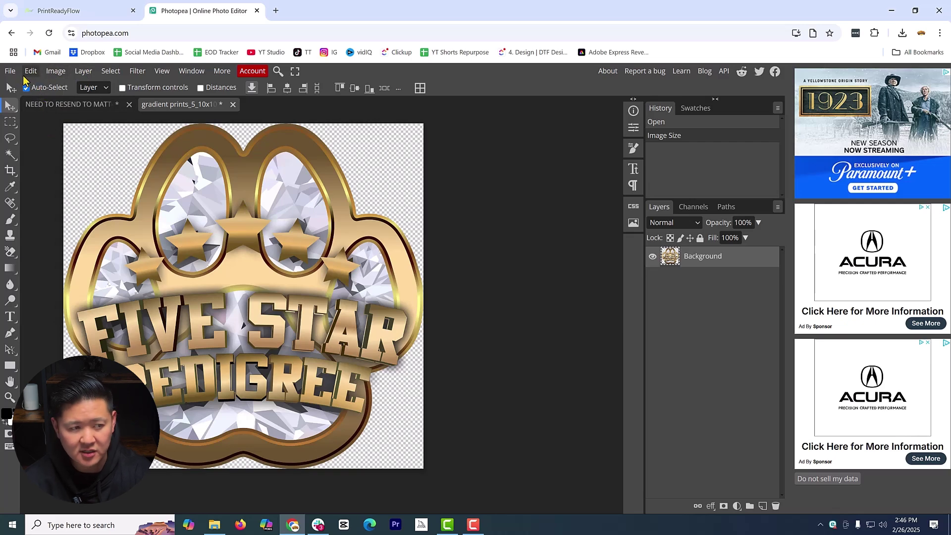
- Open Underdog 12x19.png and zoom around to inspect its Doberman artwork
click(11, 71)
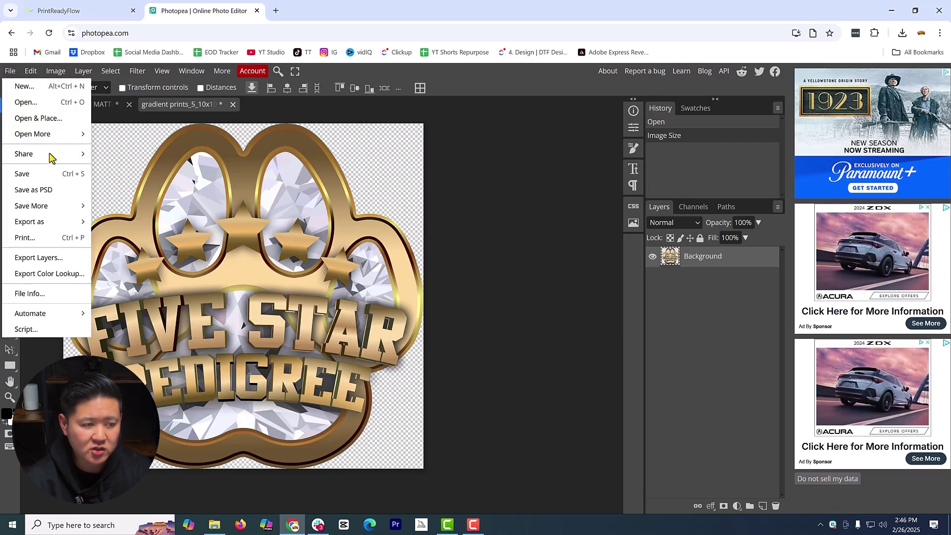
click(43, 117)
double_click(488, 166)
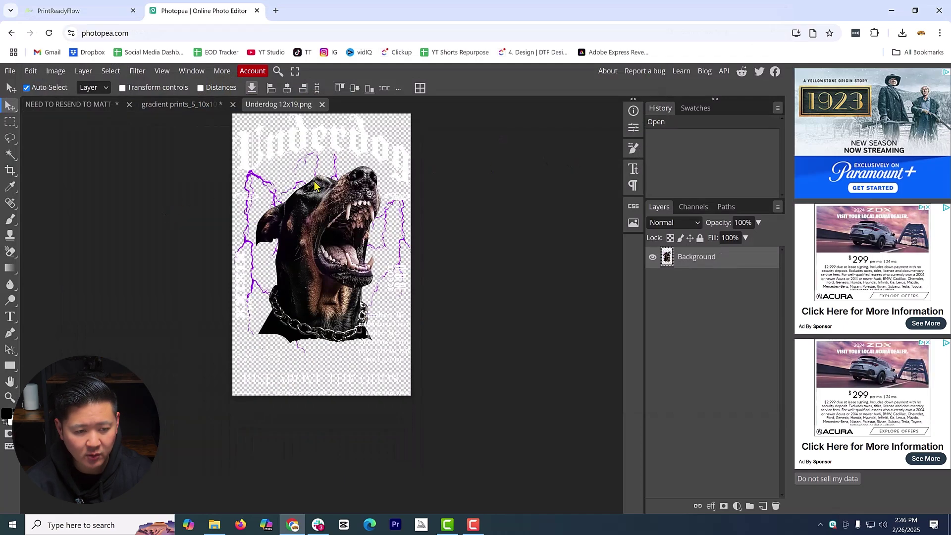
scroll(545, 228, up, 10)
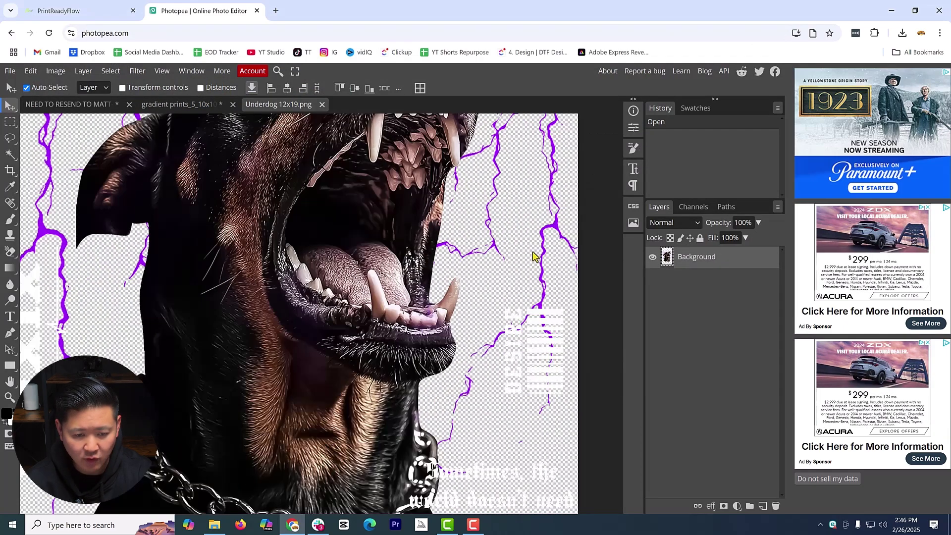
scroll(362, 270, down, 10)
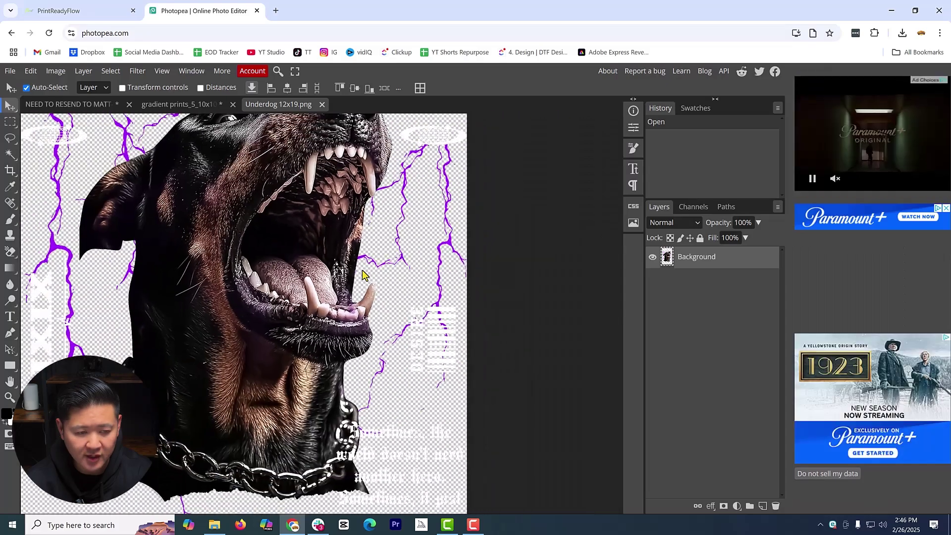
scroll(327, 263, down, 4)
scroll(386, 268, up, 10)
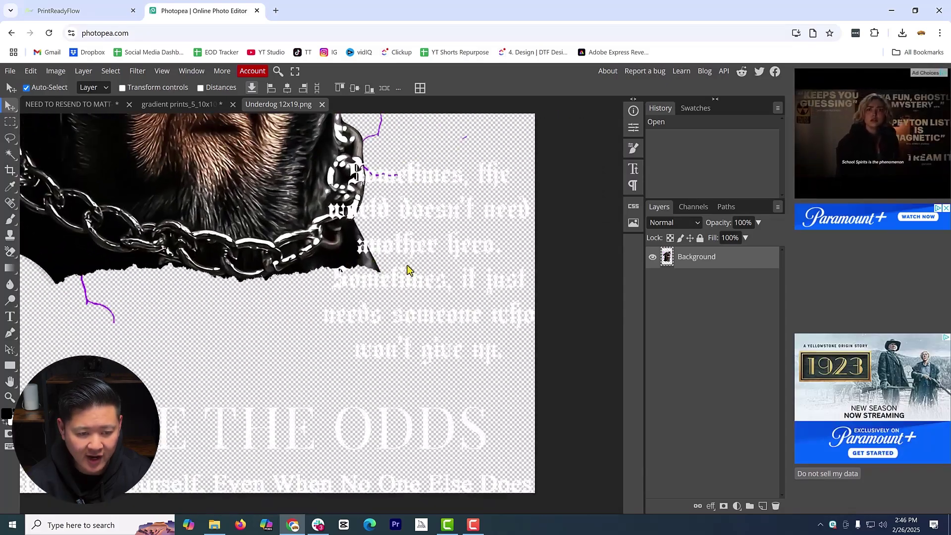
scroll(422, 277, down, 6)
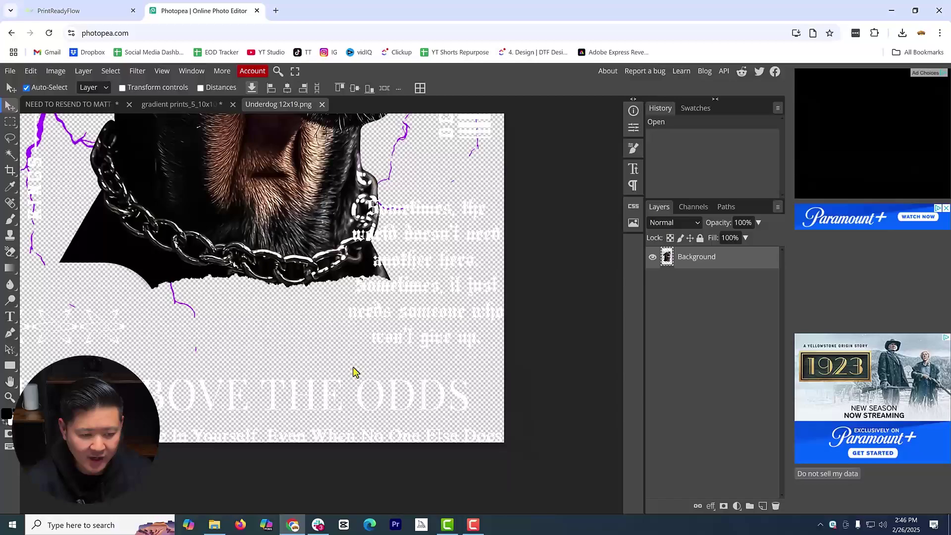
scroll(165, 462, up, 6)
scroll(84, 283, down, 4)
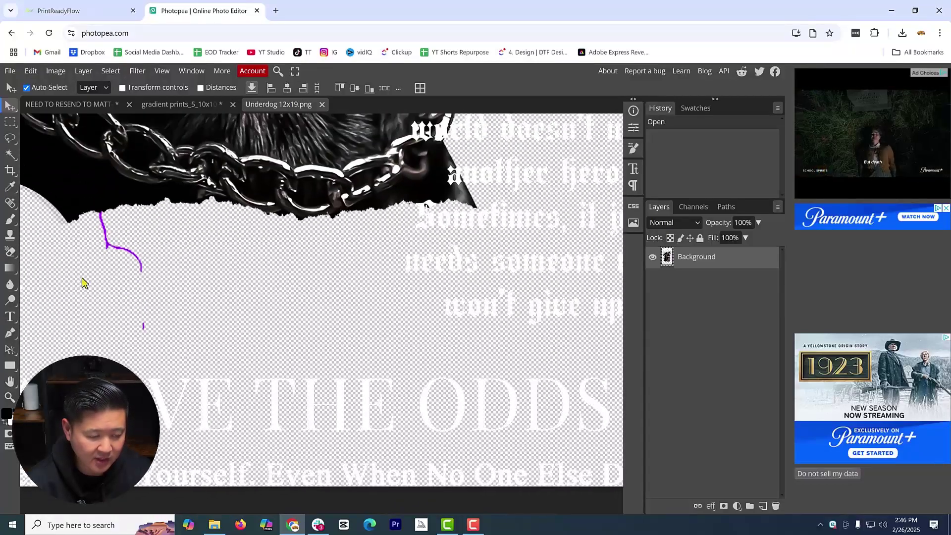
scroll(103, 280, down, 3)
scroll(208, 258, up, 6)
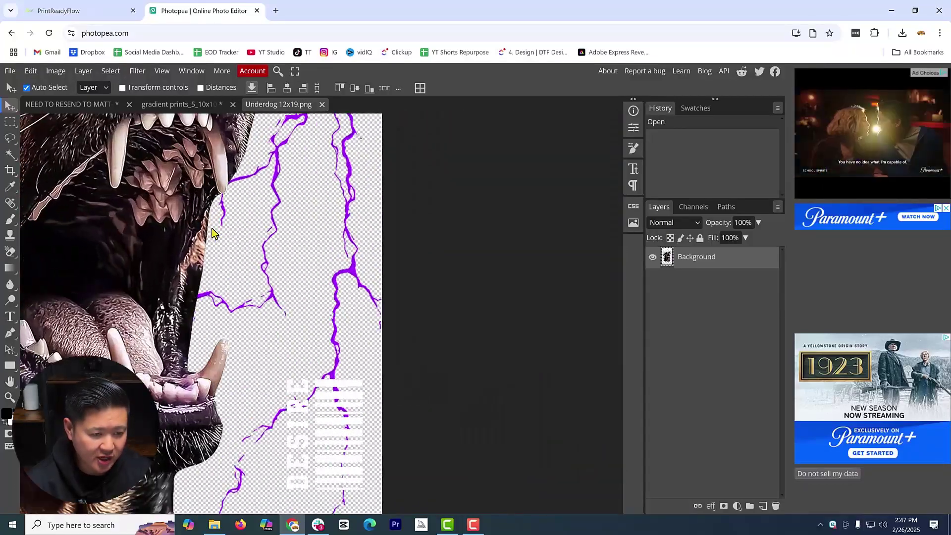
scroll(213, 411, down, 4)
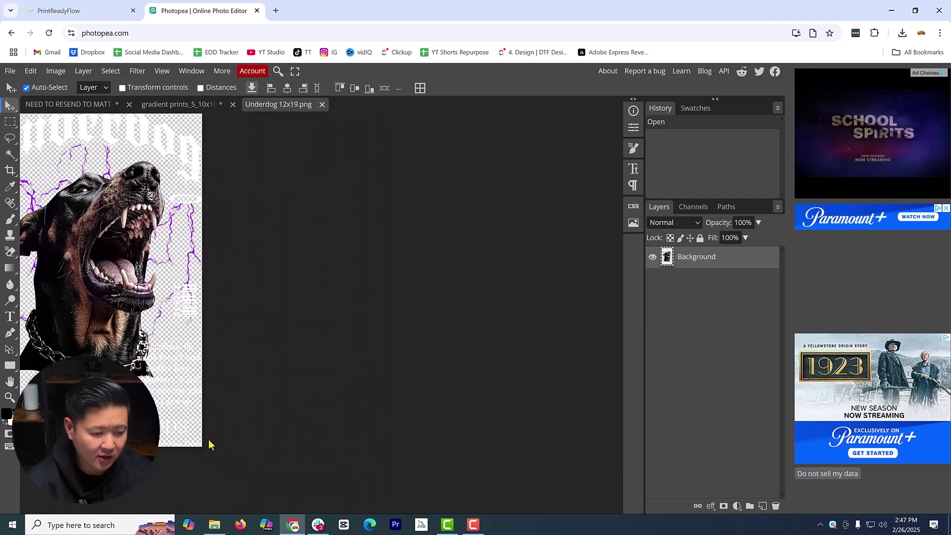
scroll(60, 252, down, 2)
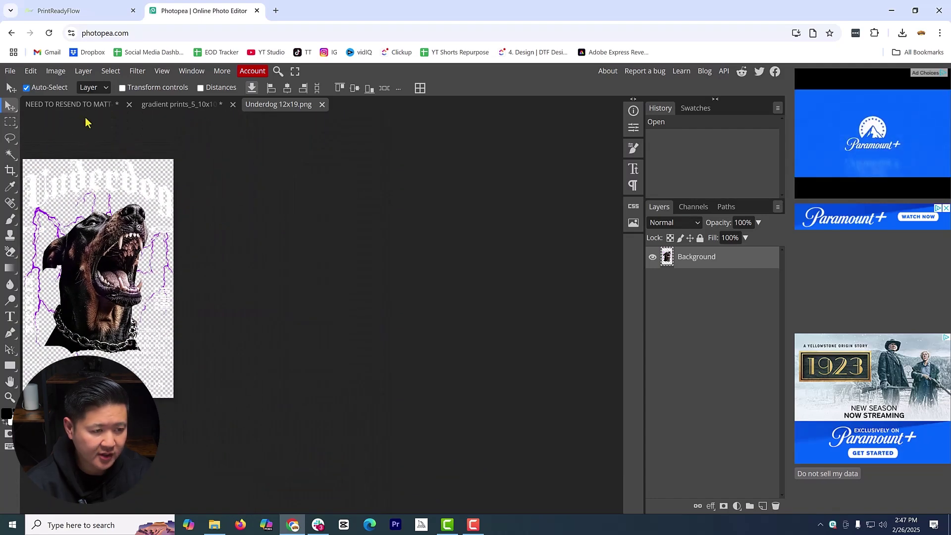
- Review Underdog 12x19.png's Image Size at 12 × 19 in, 300 DPI, then close the dialog
click(56, 71)
click(80, 246)
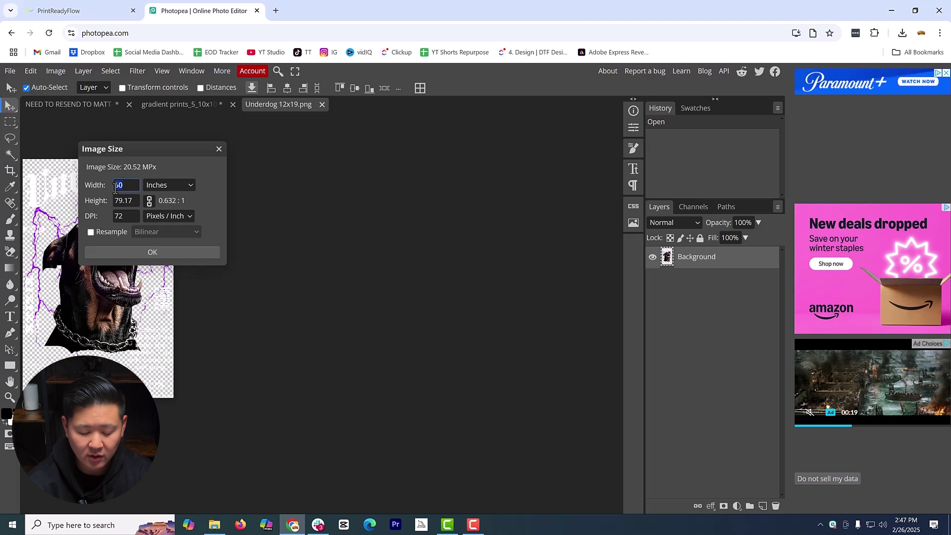
text(11)
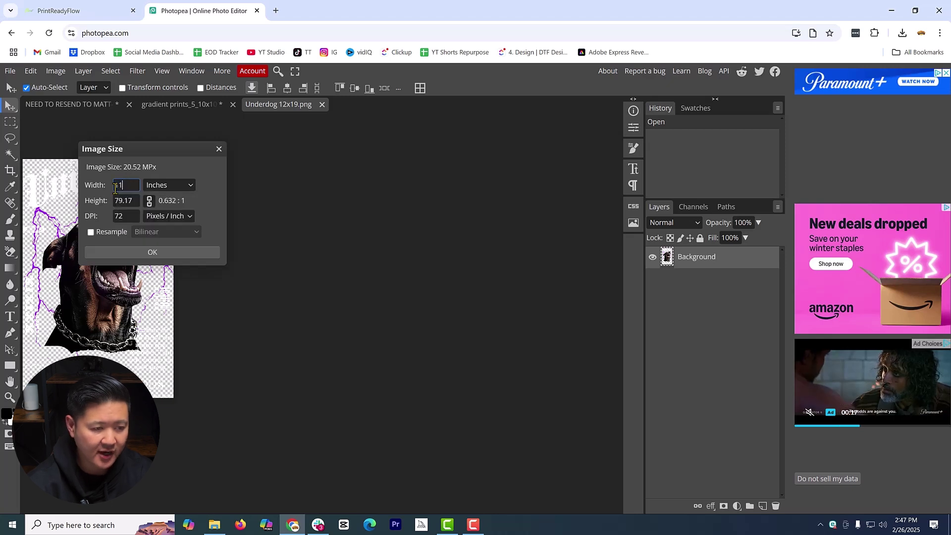
click(199, 173)
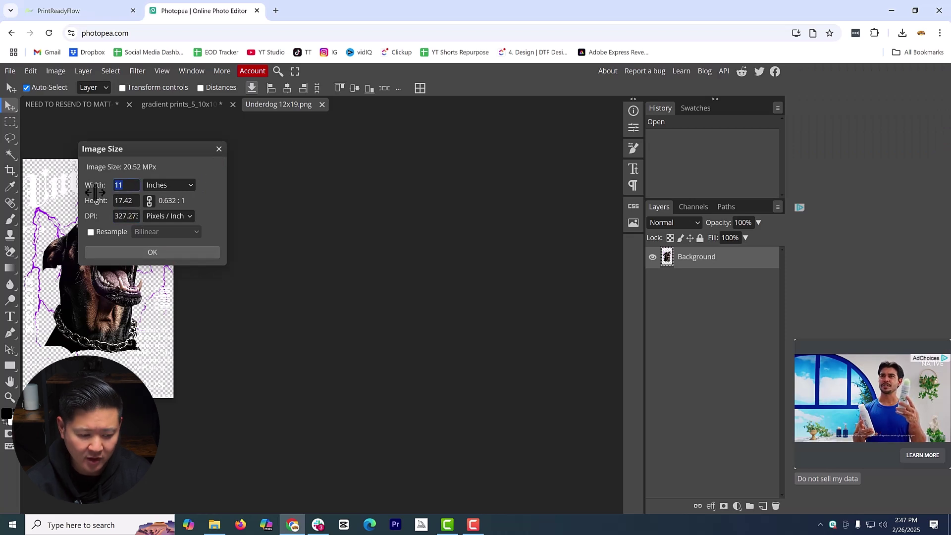
text(12)
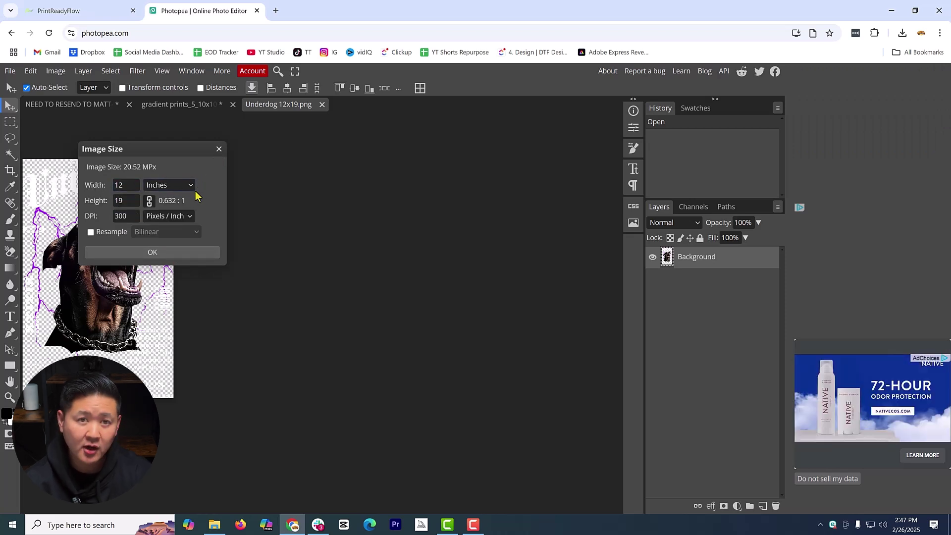
click(219, 149)
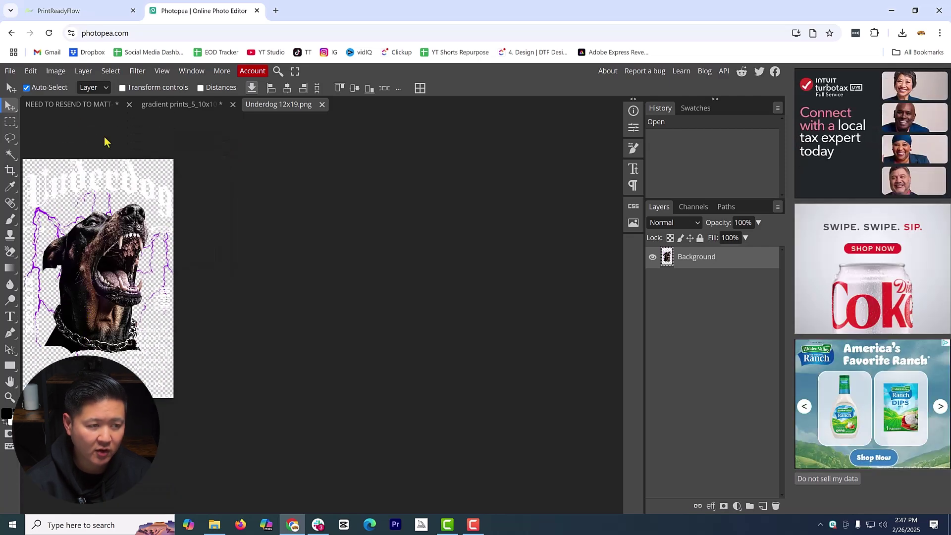
- Open Final Design.png with its purple glitter zebra artwork from the Downloads folder
click(10, 71)
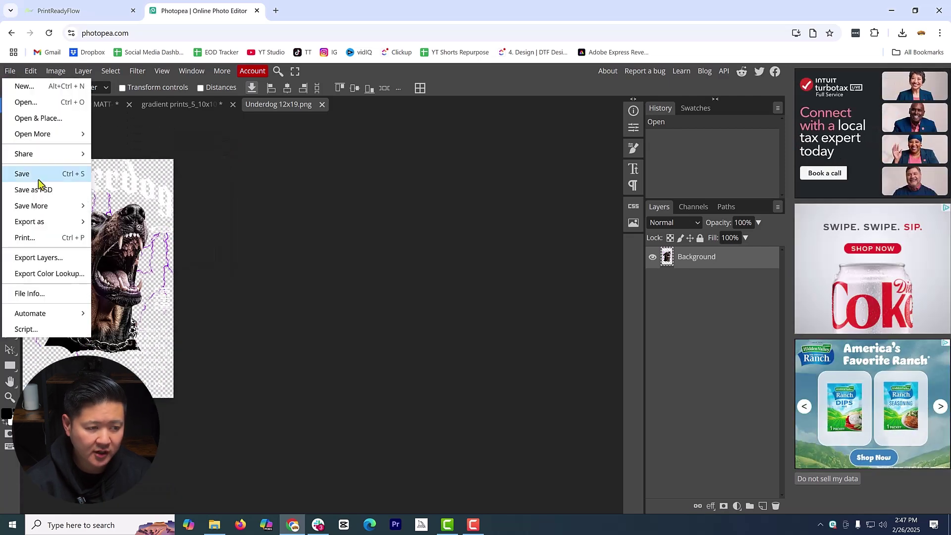
click(66, 106)
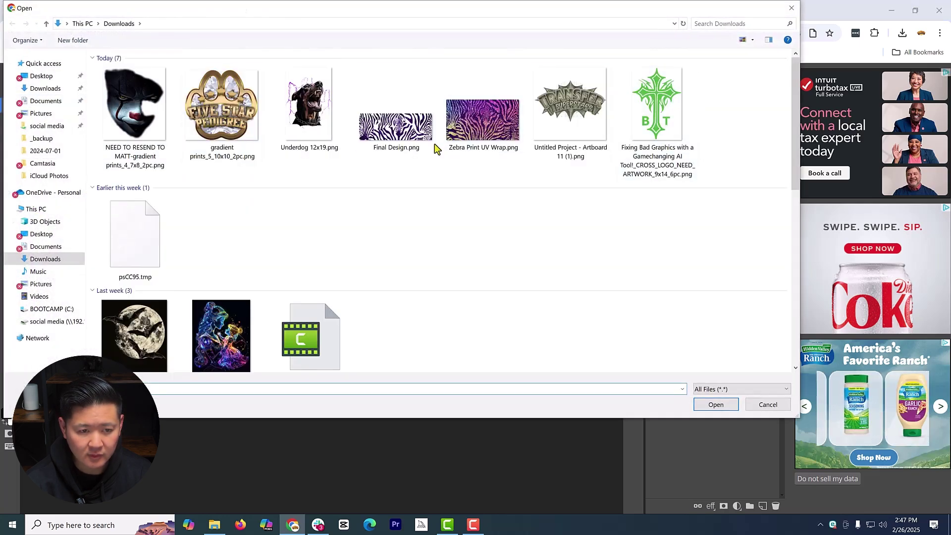
double_click(421, 145)
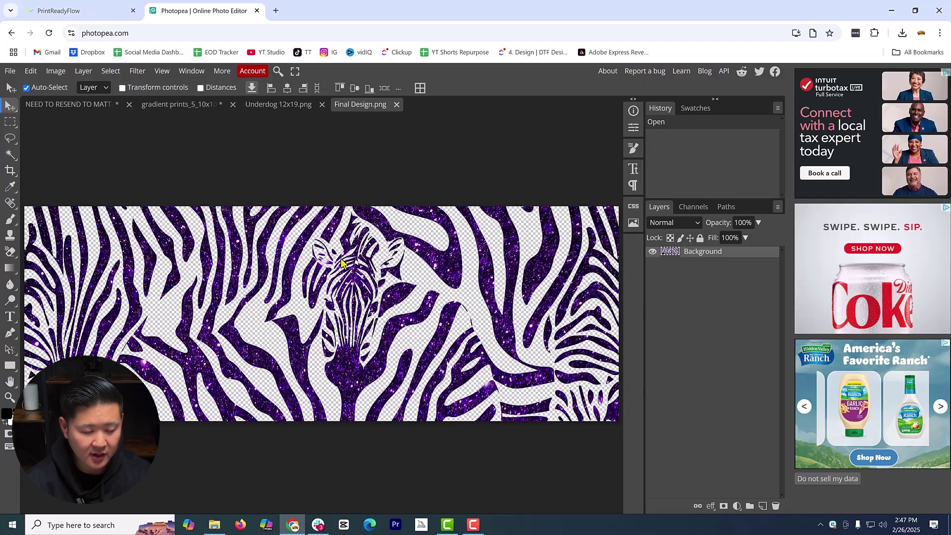
scroll(362, 265, up, 5)
scroll(554, 276, down, 5)
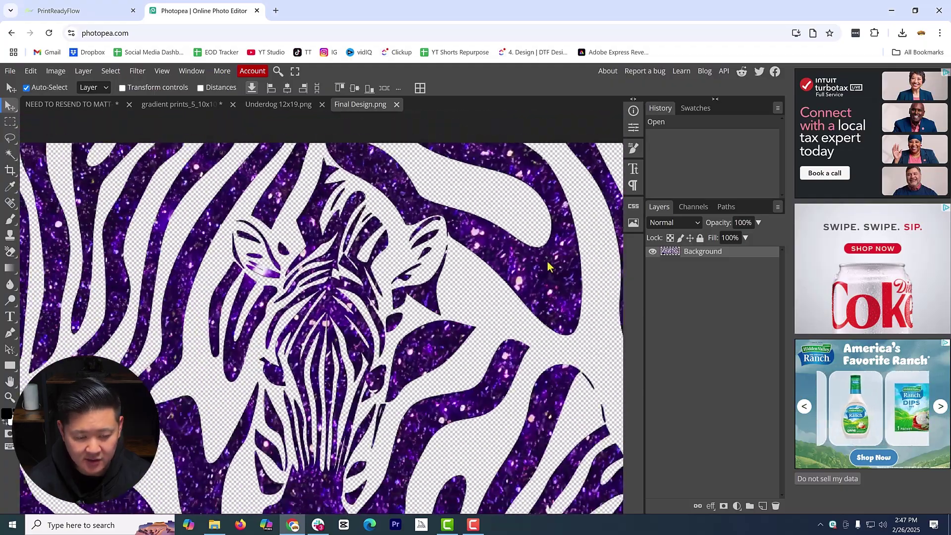
scroll(560, 331, up, 4)
- In Image Size, set 300 DPI, then 9 in wide, which drops resolution to about 222 DPI
key(ctrl+alt+i)
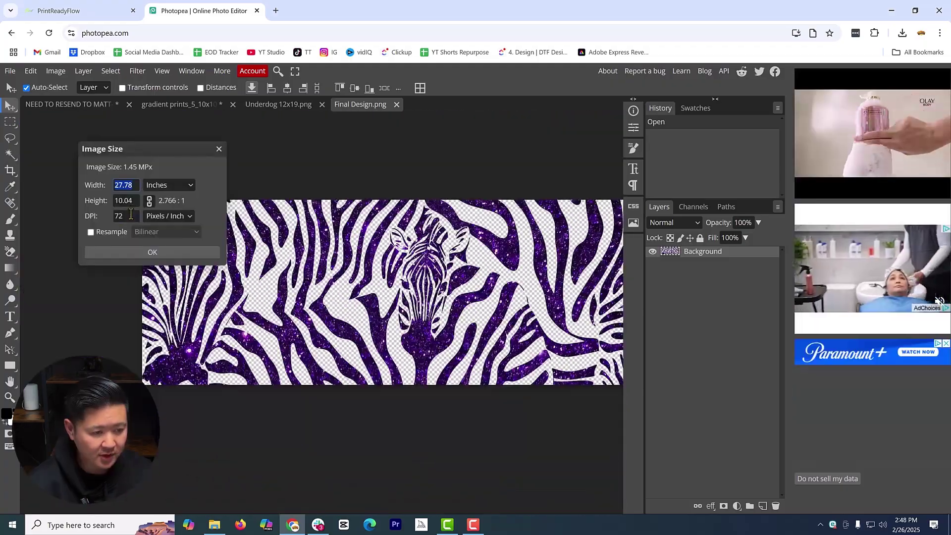
double_click(123, 216)
text(300)
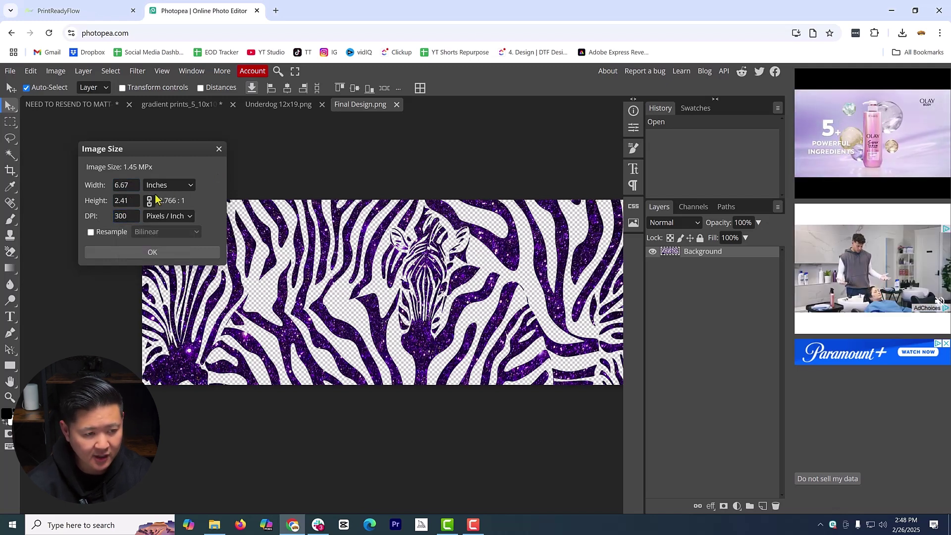
click(136, 179)
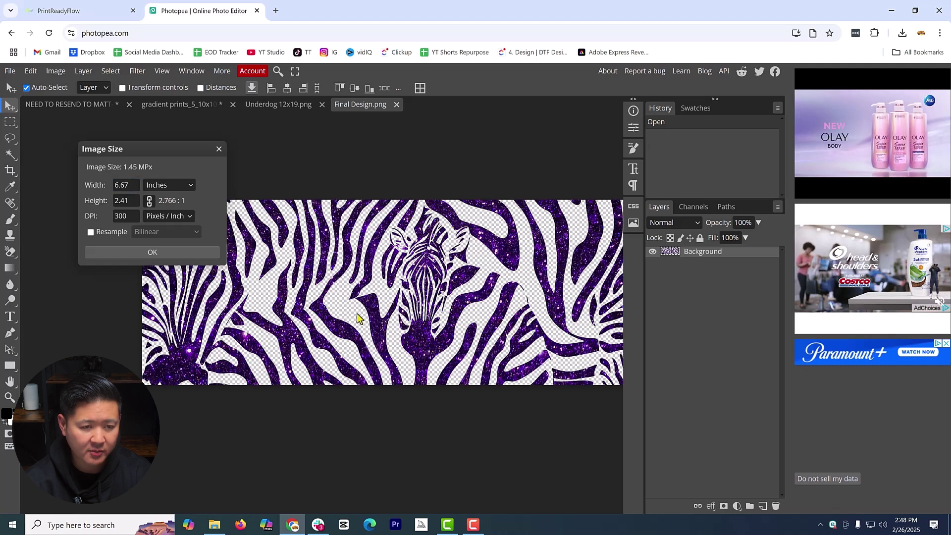
double_click(127, 186)
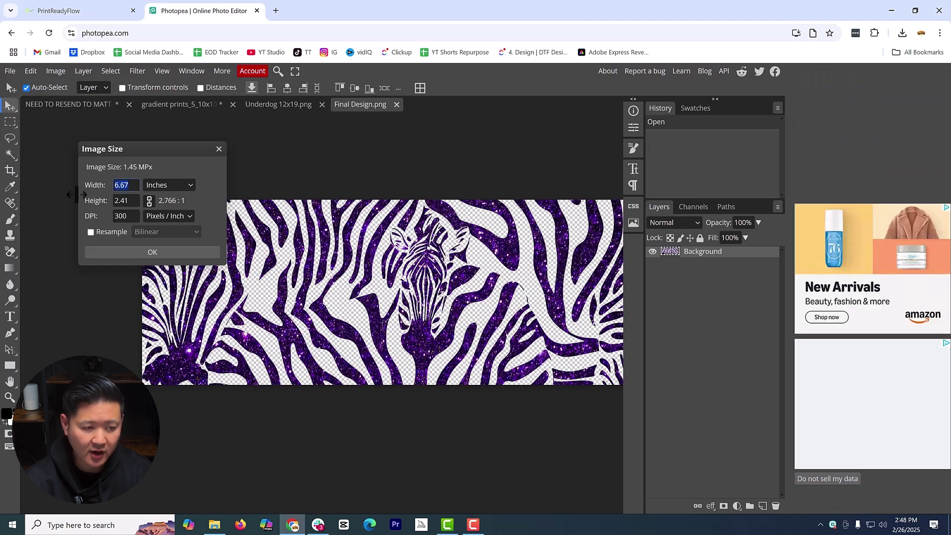
text(9)
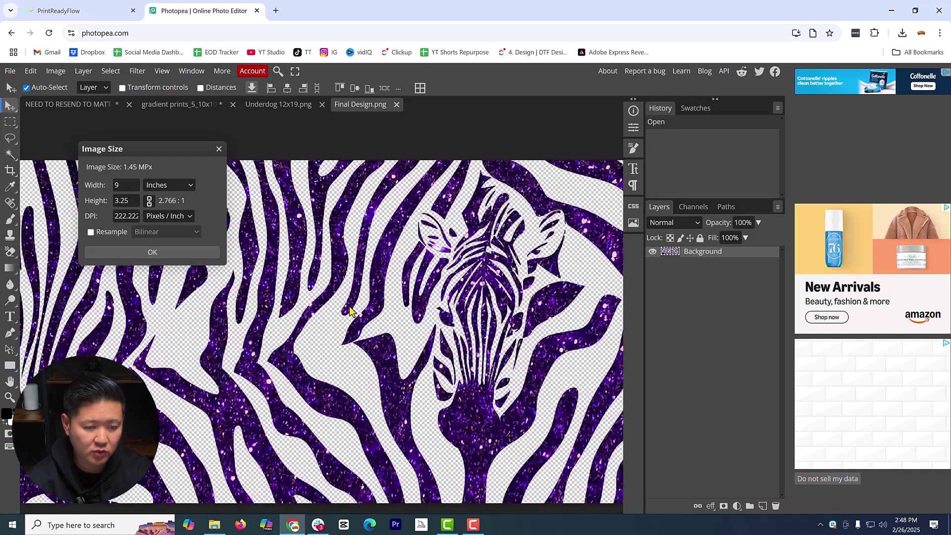
key(Return)
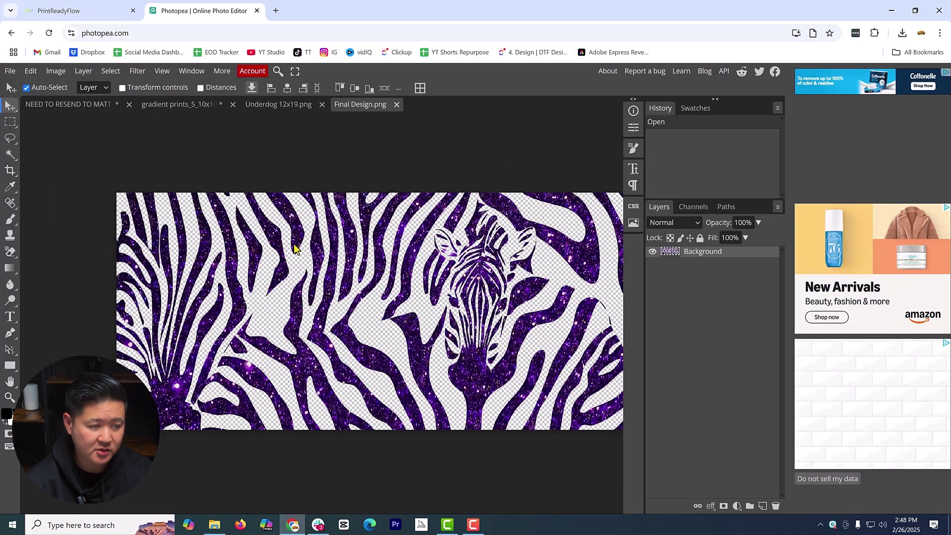
- Open Zebra Print UV Wrap.png from the Downloads folder
click(10, 71)
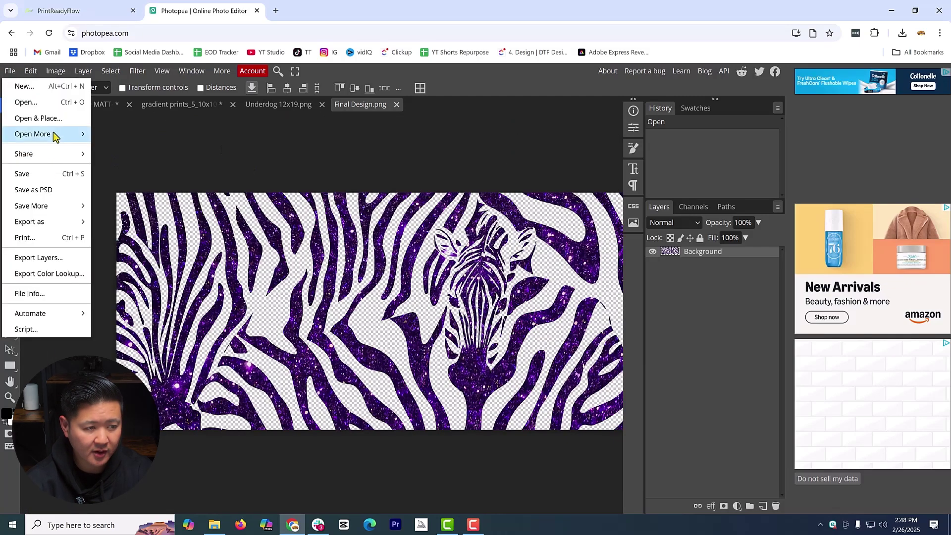
click(56, 109)
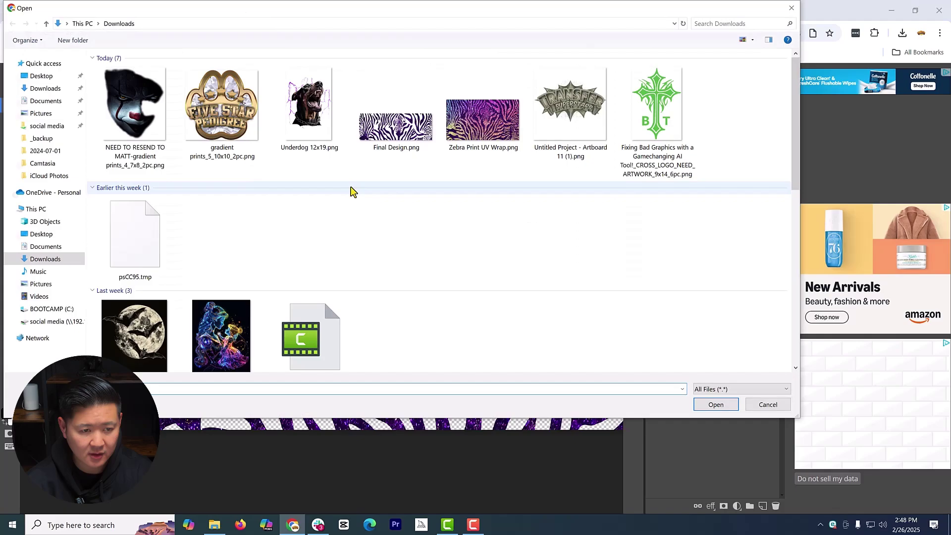
double_click(490, 128)
scroll(377, 262, up, 3)
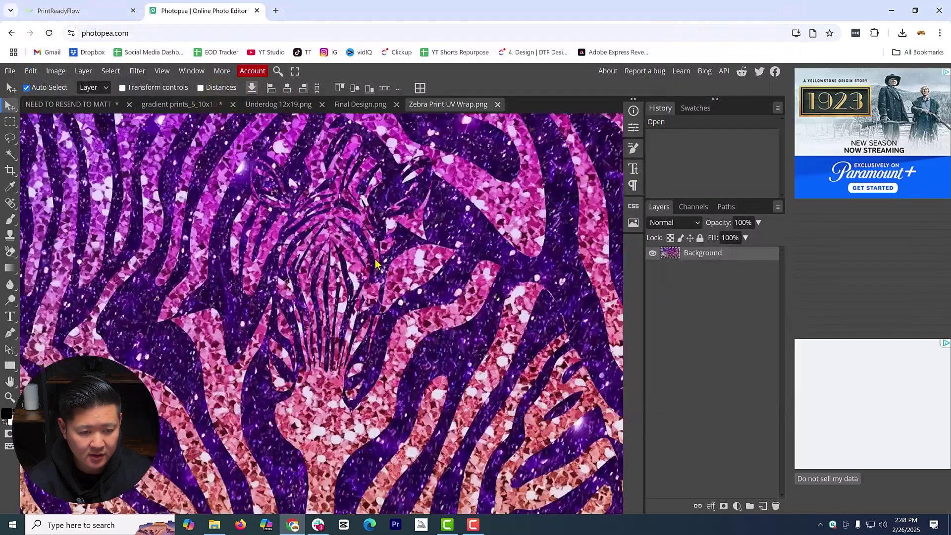
scroll(364, 280, down, 4)
scroll(364, 280, down, 2)
scroll(468, 313, up, 1)
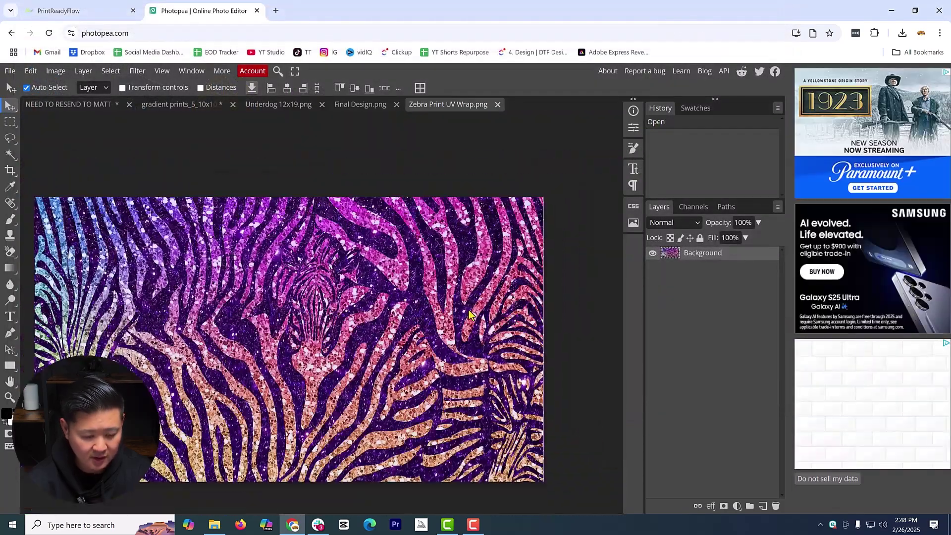
- Set the zebra wrap to 300 DPI, giving a 6.67 × 3.72 inch print size
key(ctrl+alt+i)
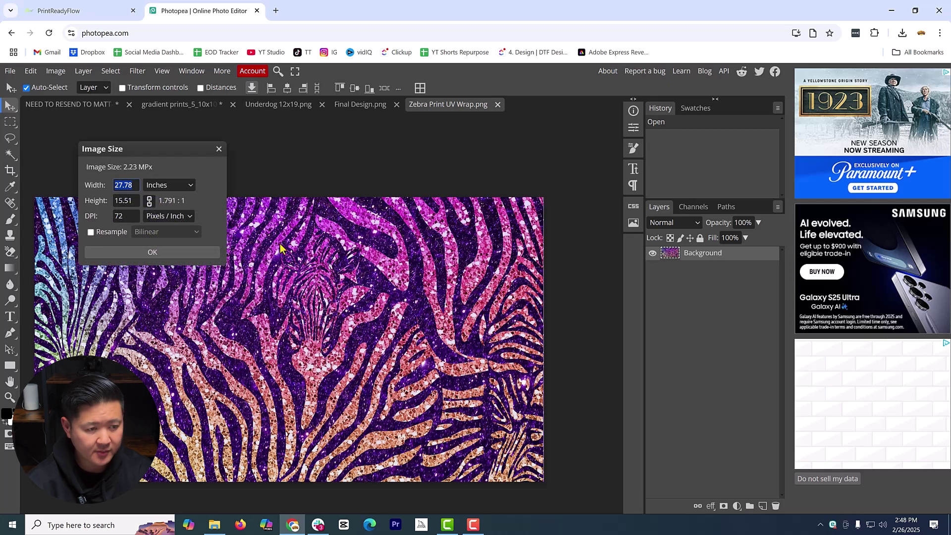
text(300)
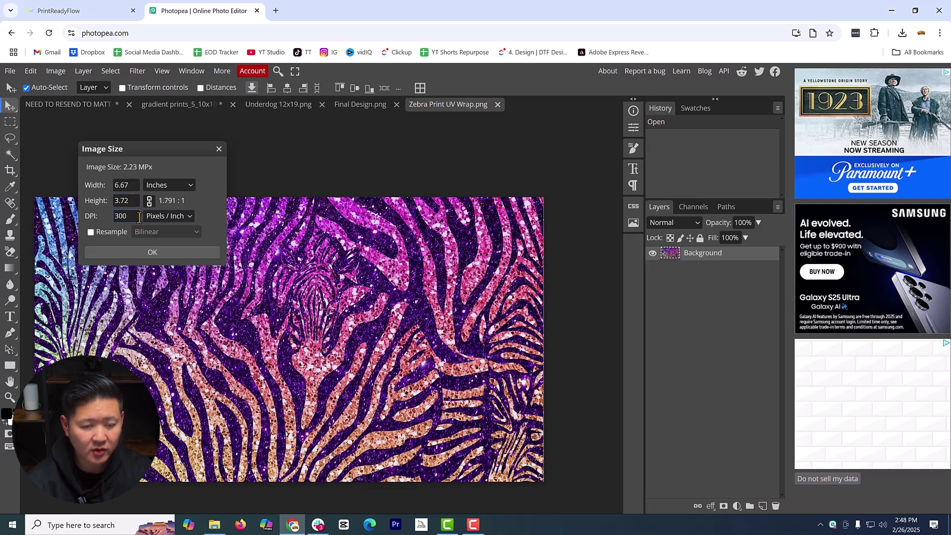
key(Return)
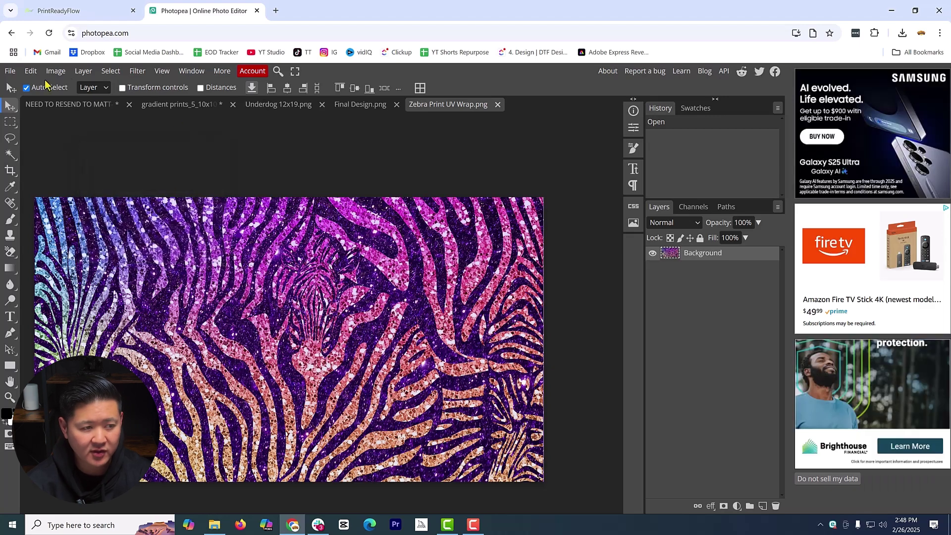
click(10, 71)
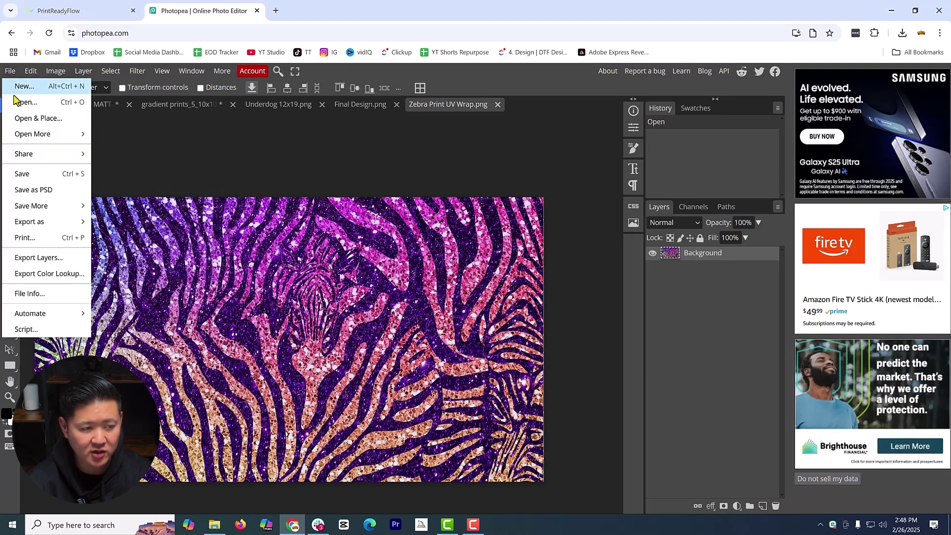
- Open the green B-and-T cross logo PNG from Downloads and zoom in and out to inspect its edges
click(48, 111)
double_click(632, 137)
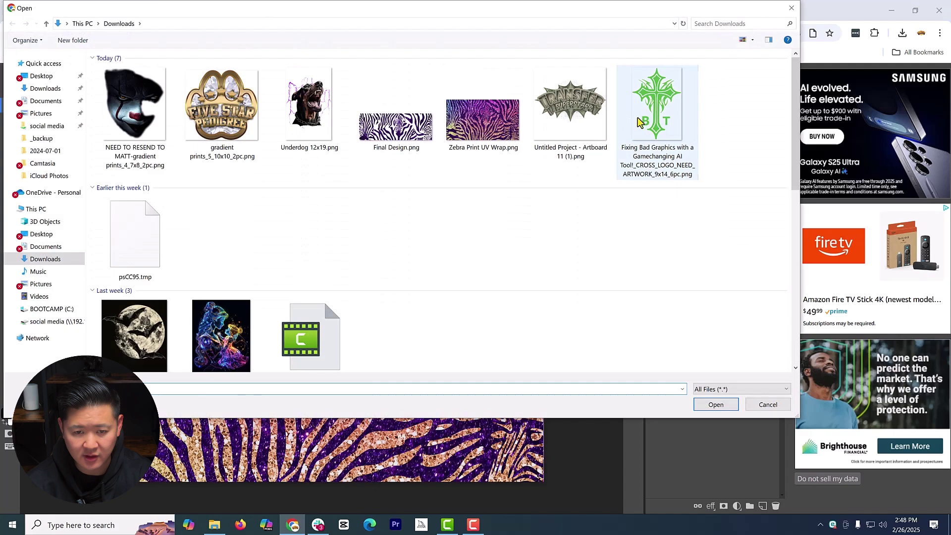
scroll(367, 258, up, 3)
scroll(336, 276, up, 5)
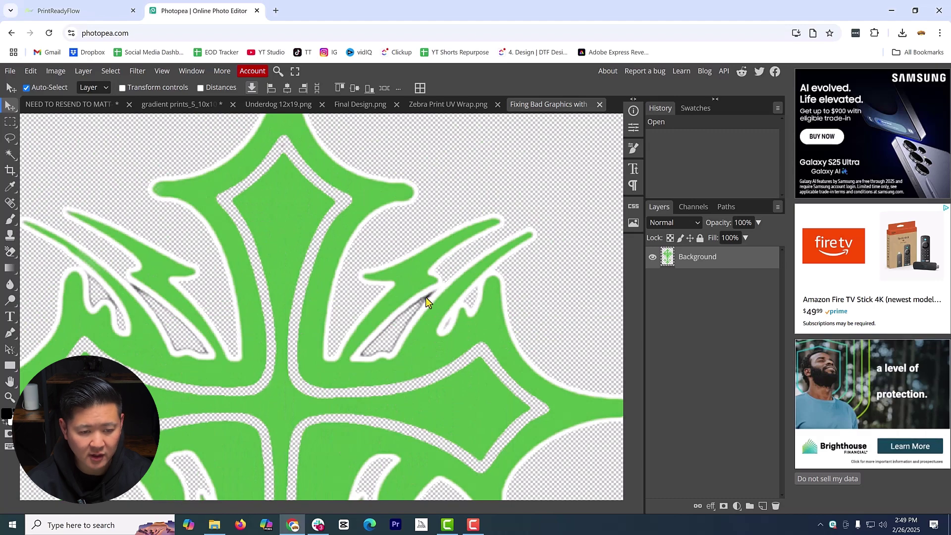
scroll(429, 296, down, 3)
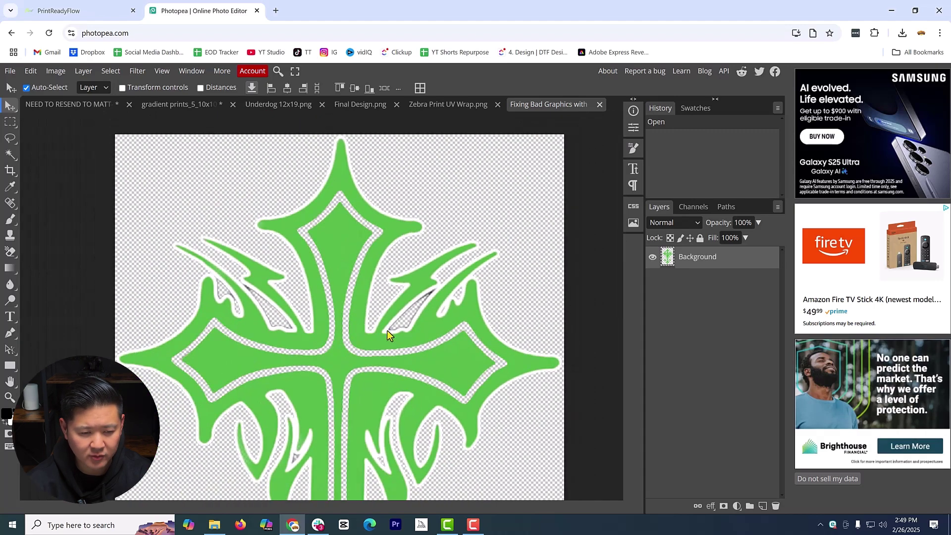
scroll(221, 274, up, 4)
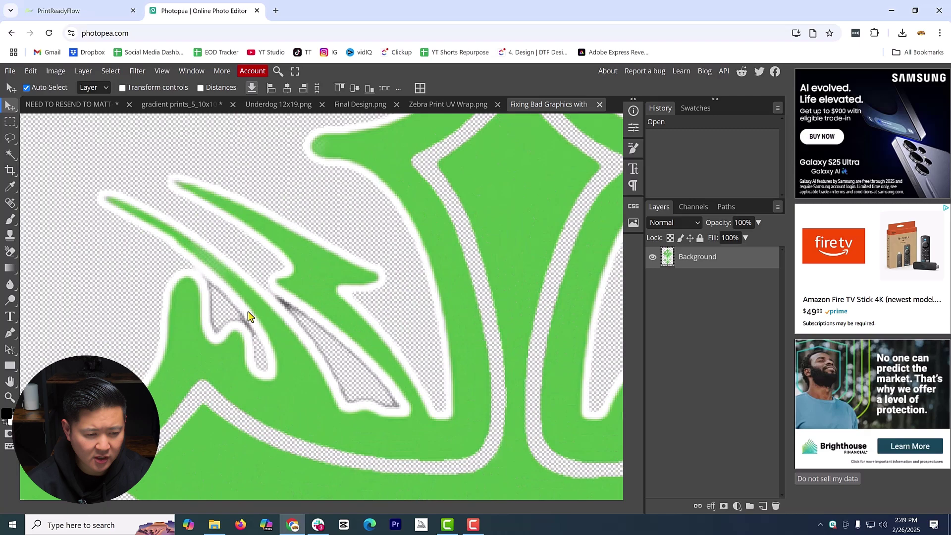
scroll(465, 414, down, 3)
scroll(465, 414, down, 3)
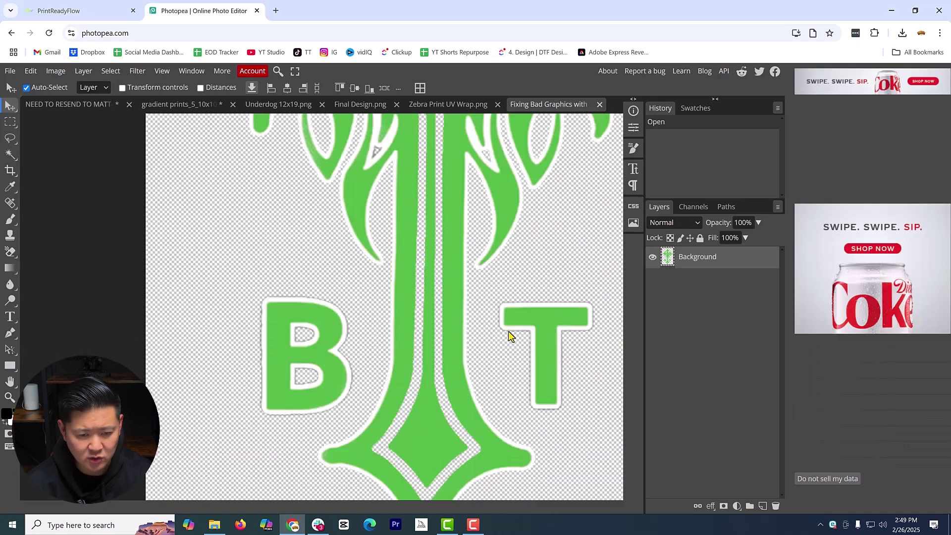
scroll(508, 331, down, 2)
scroll(505, 328, down, 2)
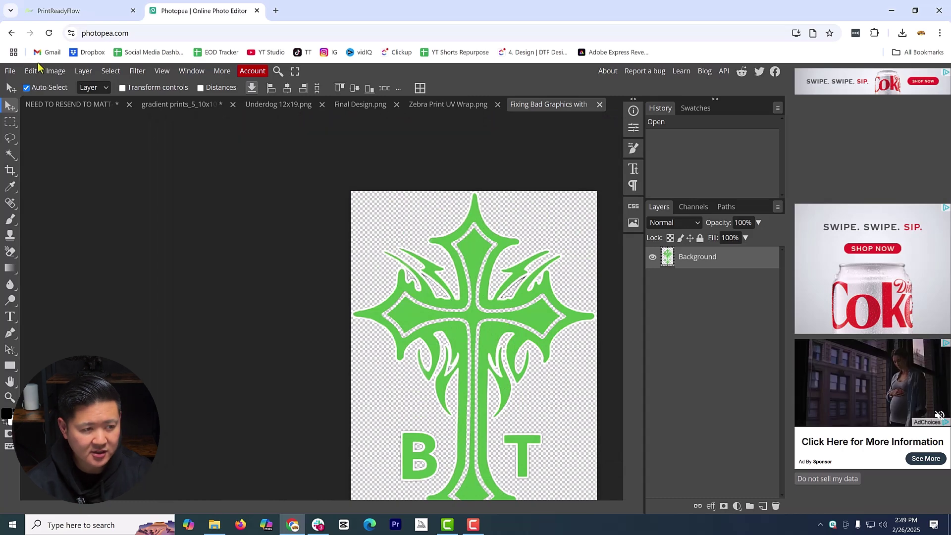
- Change the cross logo's resolution from 72 to 300 DPI in Image Size, giving 2.16 × 3.16 inches
click(56, 72)
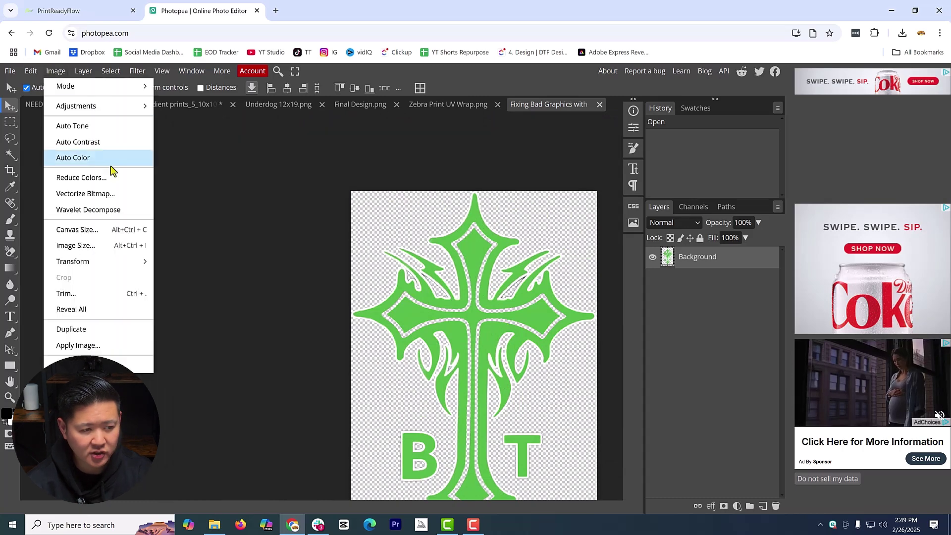
click(95, 249)
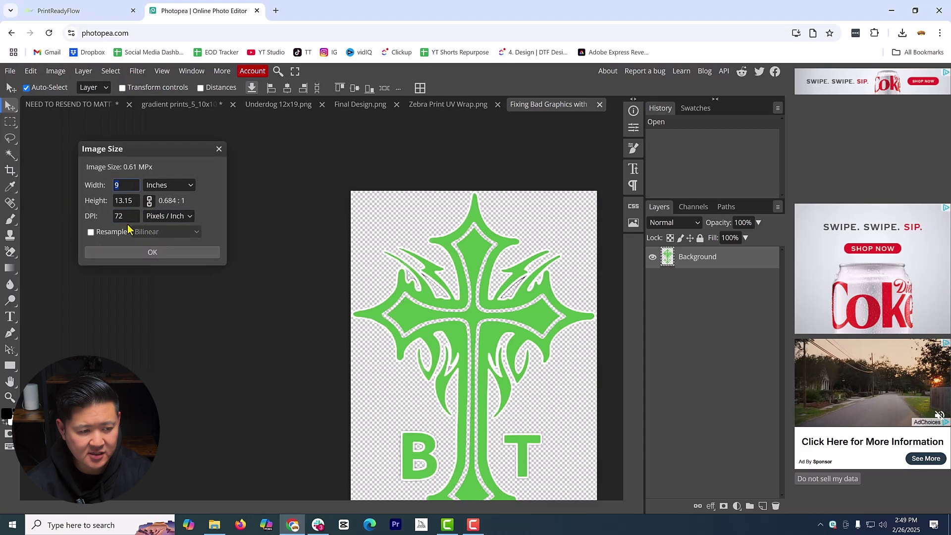
click(87, 222)
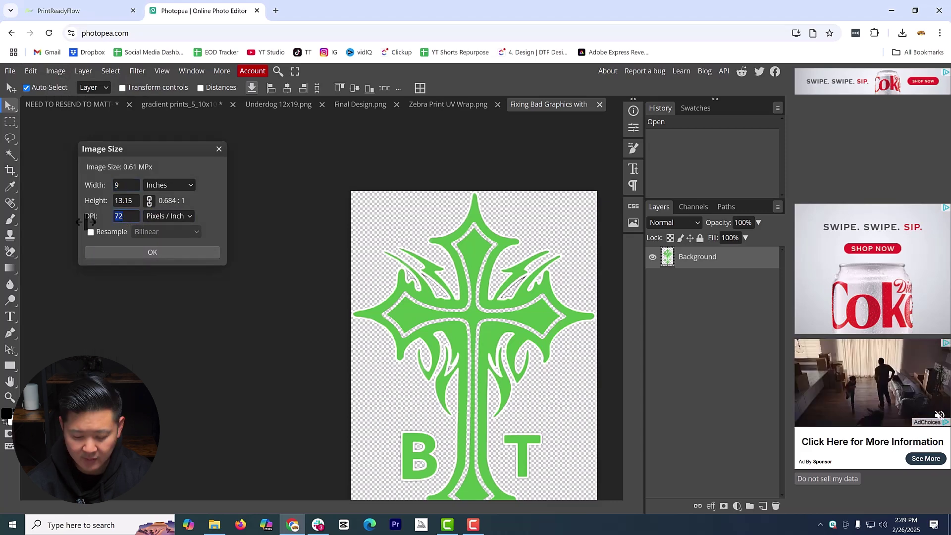
text(300)
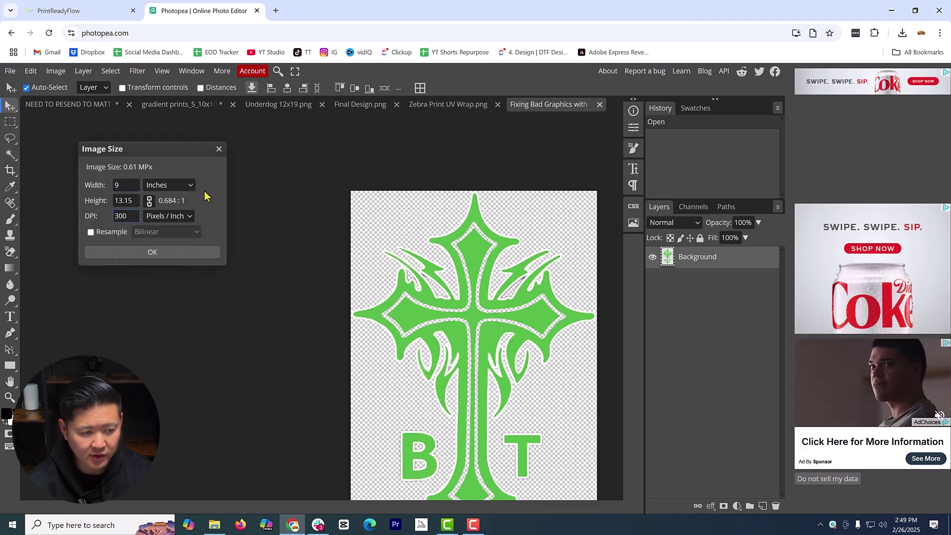
key(Tab)
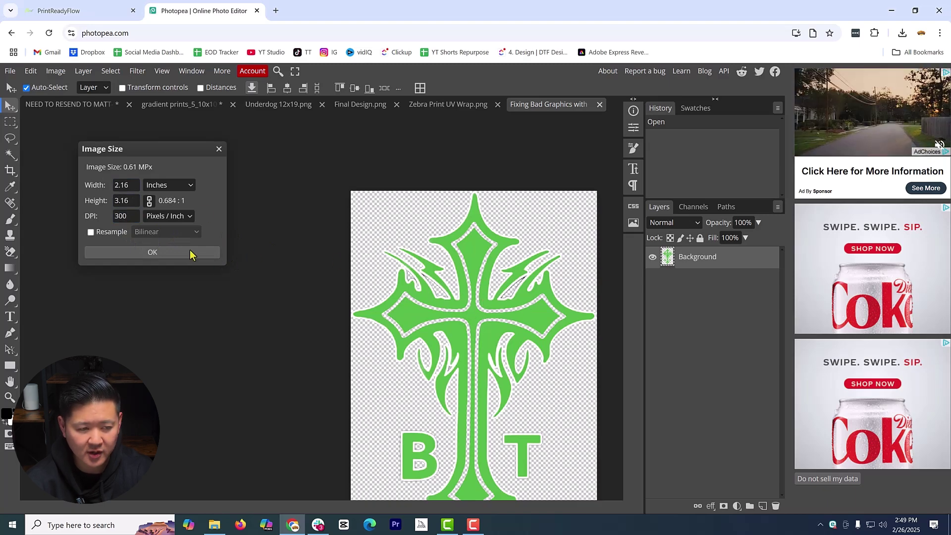
click(152, 252)
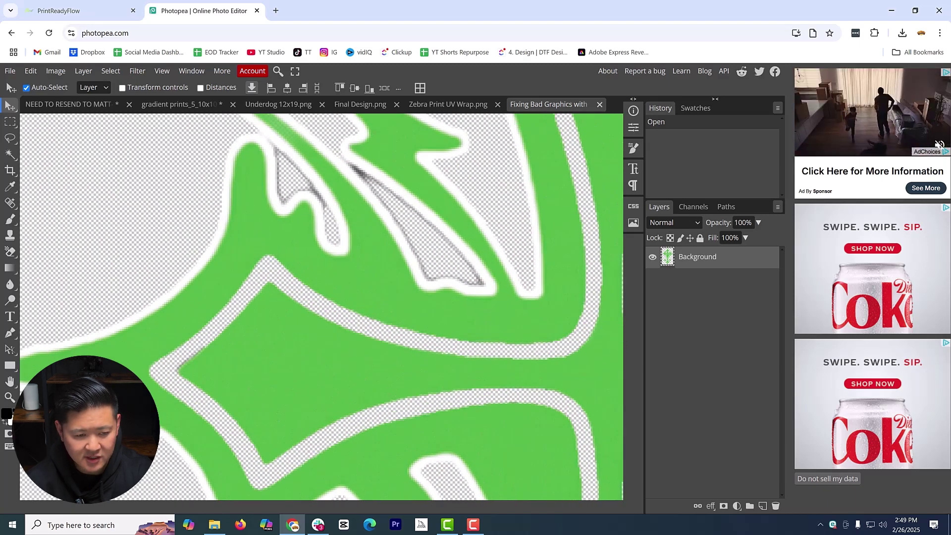
scroll(350, 308, down, 3)
scroll(505, 293, down, 2)
scroll(436, 248, up, 1)
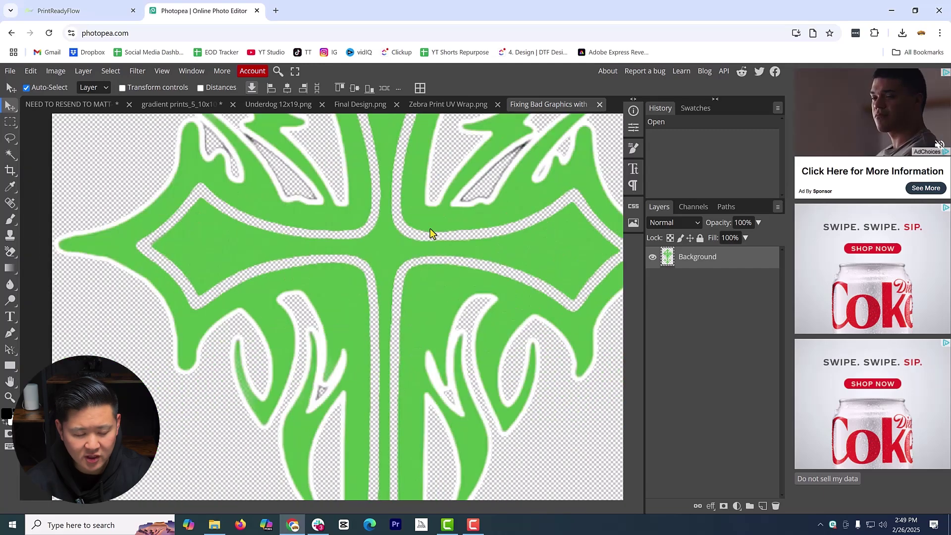
scroll(430, 228, up, 1)
scroll(443, 302, down, 2)
scroll(429, 347, up, 3)
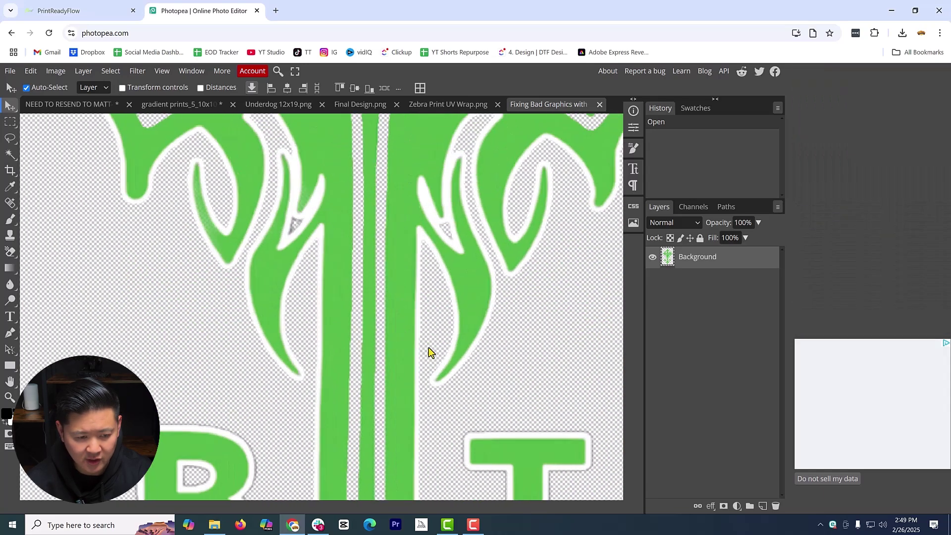
scroll(239, 343, down, 2)
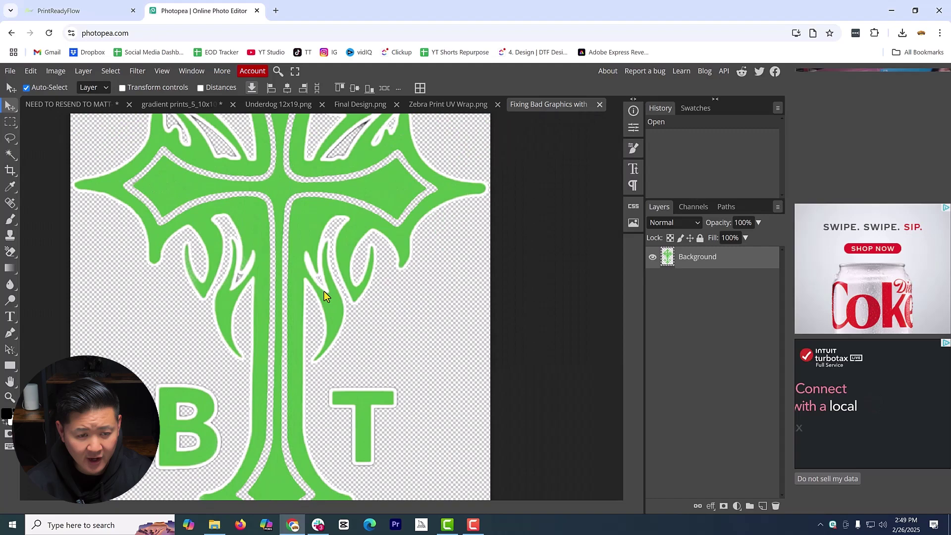
scroll(324, 291, up, 3)
scroll(307, 316, up, 2)
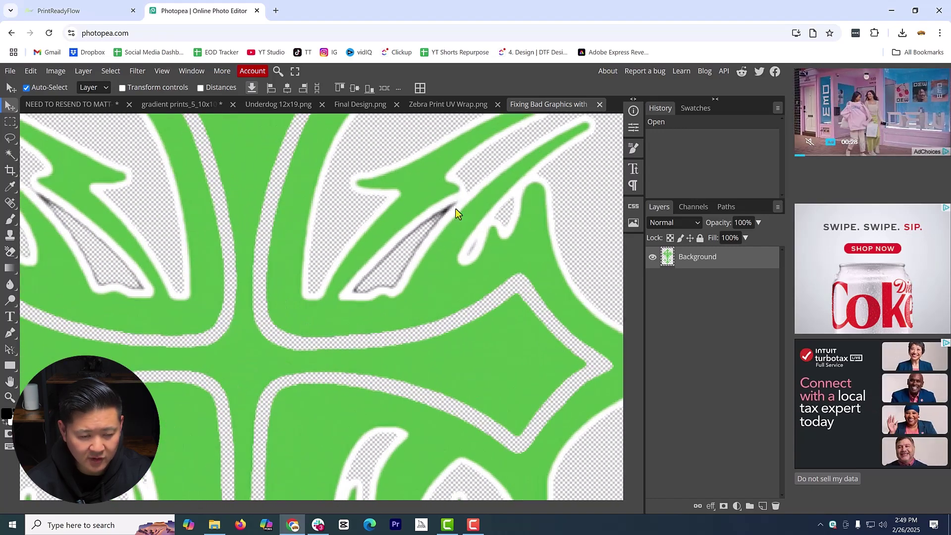
scroll(348, 294, down, 1)
scroll(348, 294, down, 2)
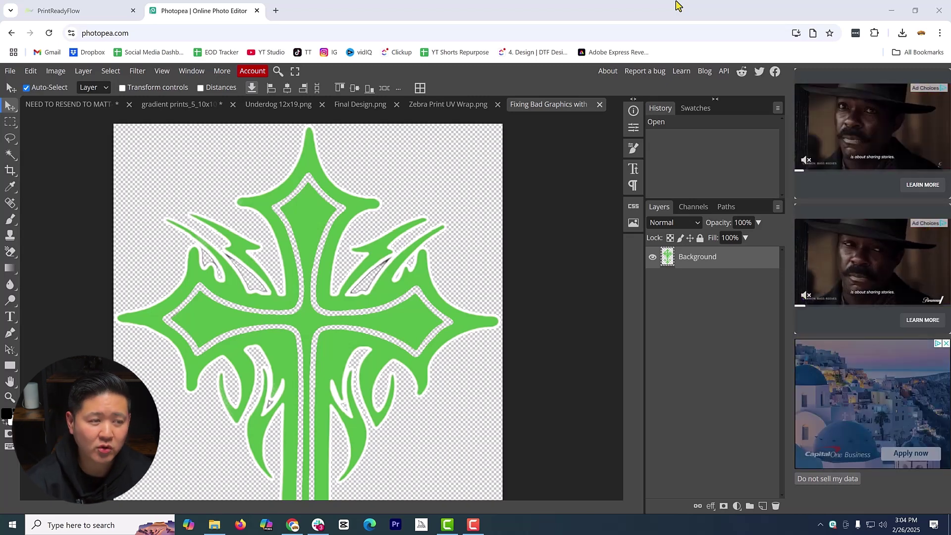
- Switch to PrintReadyFlow and launch the File Validator tool from its card
click(75, 7)
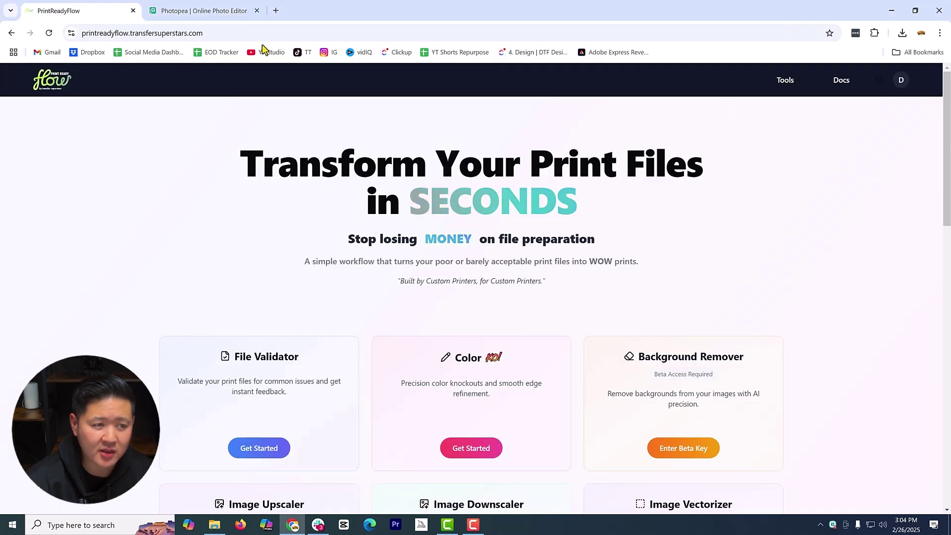
scroll(347, 277, down, 2)
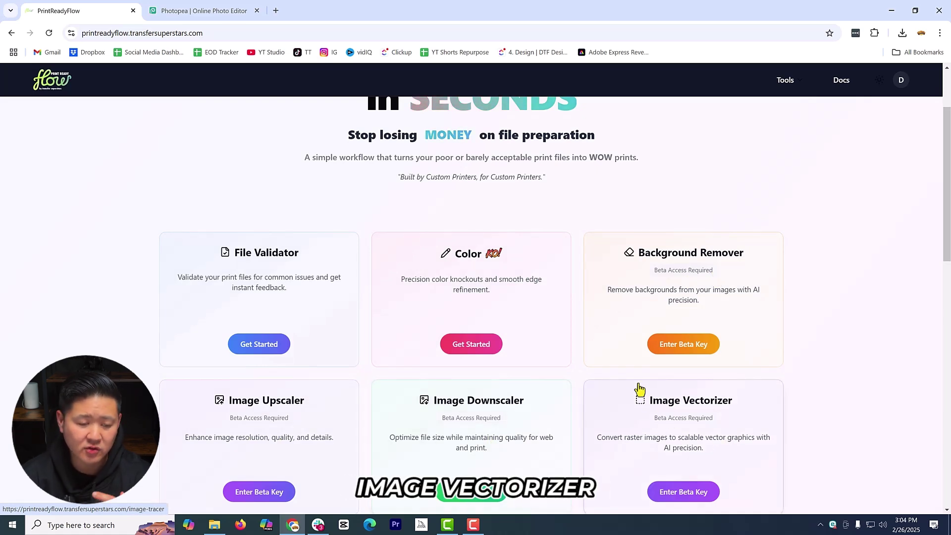
click(264, 312)
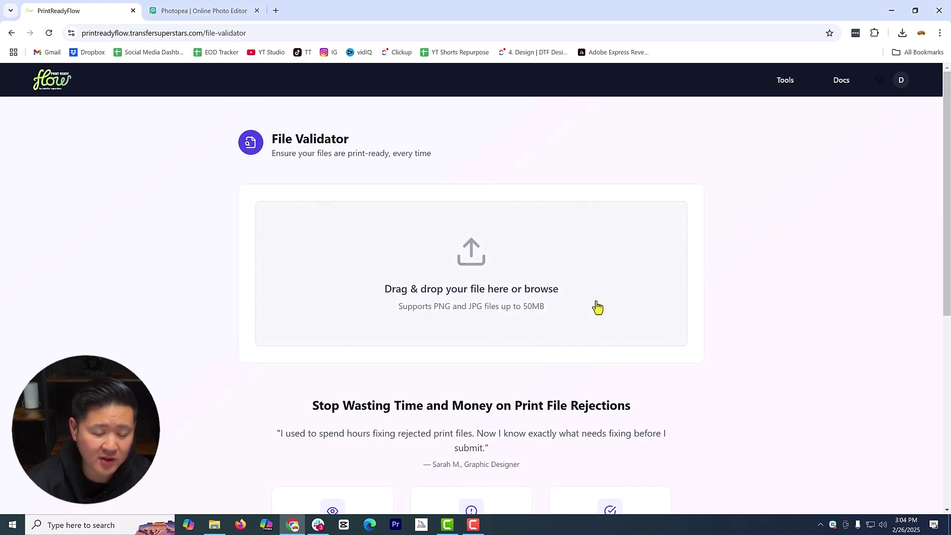
scroll(465, 262, down, 3)
scroll(488, 255, up, 3)
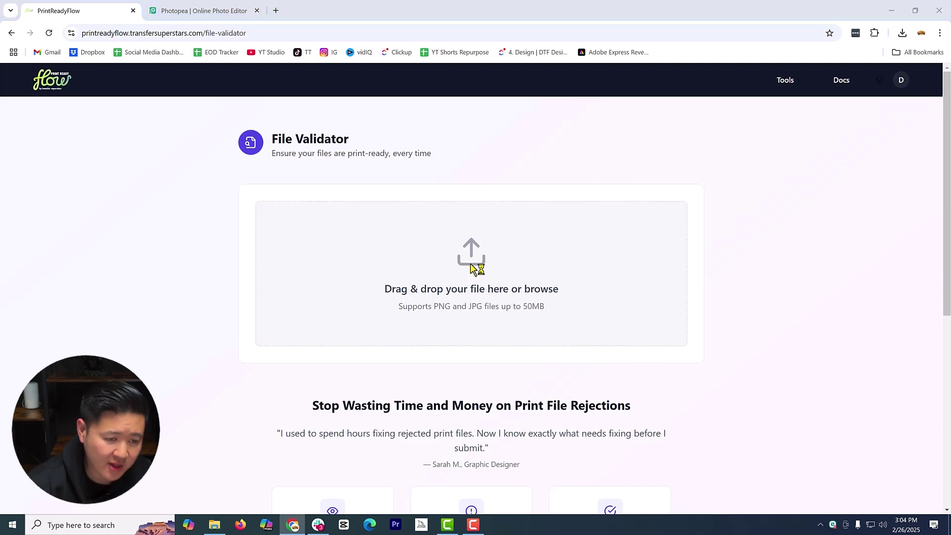
- Upload the clown face PNG from Downloads to the File Validator
click(471, 270)
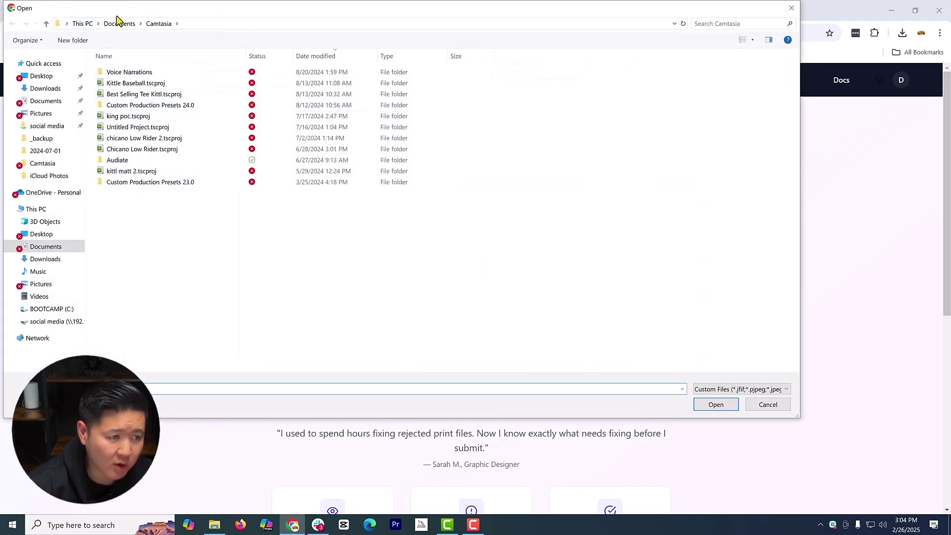
click(42, 76)
click(45, 88)
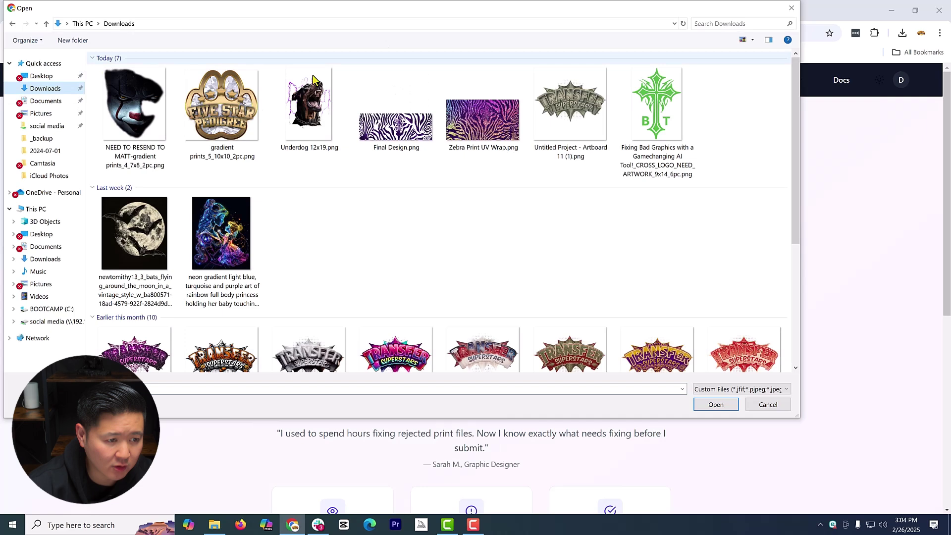
double_click(134, 141)
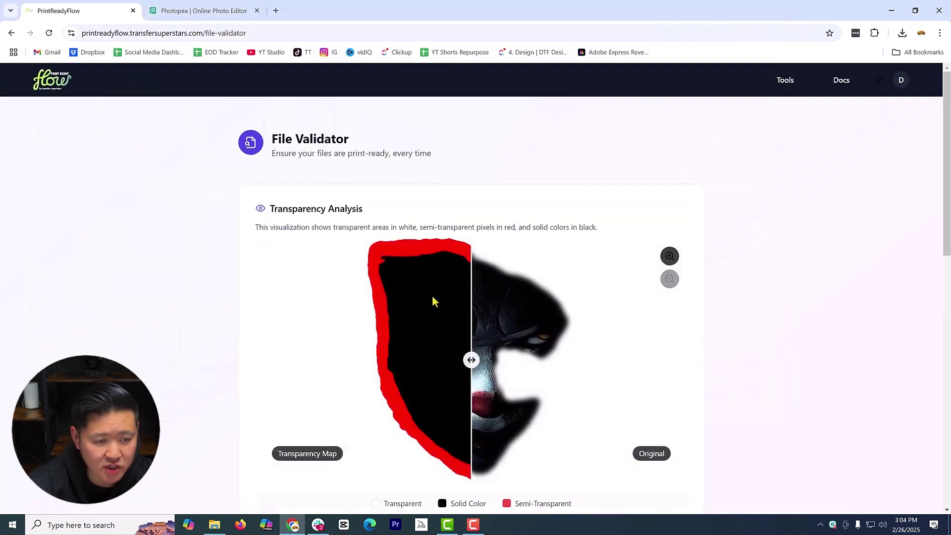
scroll(433, 300, down, 1)
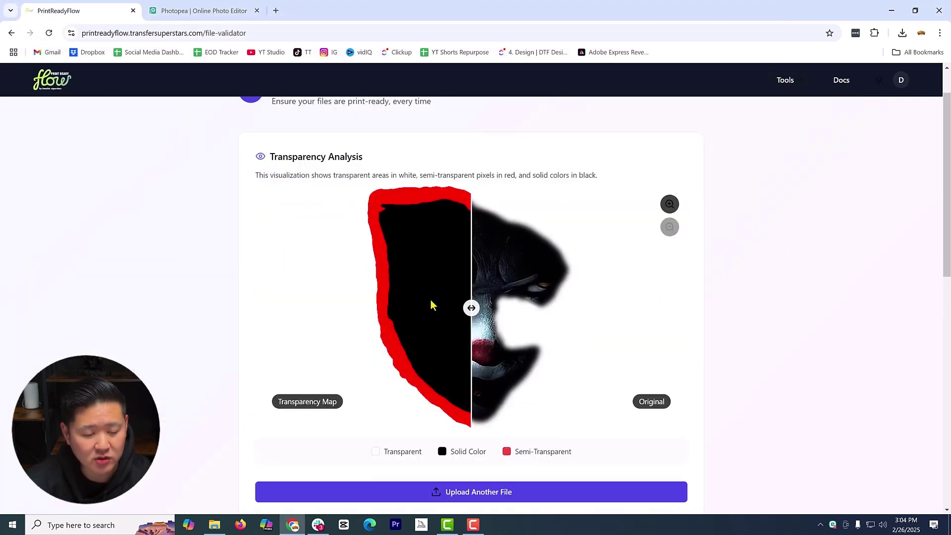
scroll(505, 313, down, 3)
scroll(499, 320, up, 3)
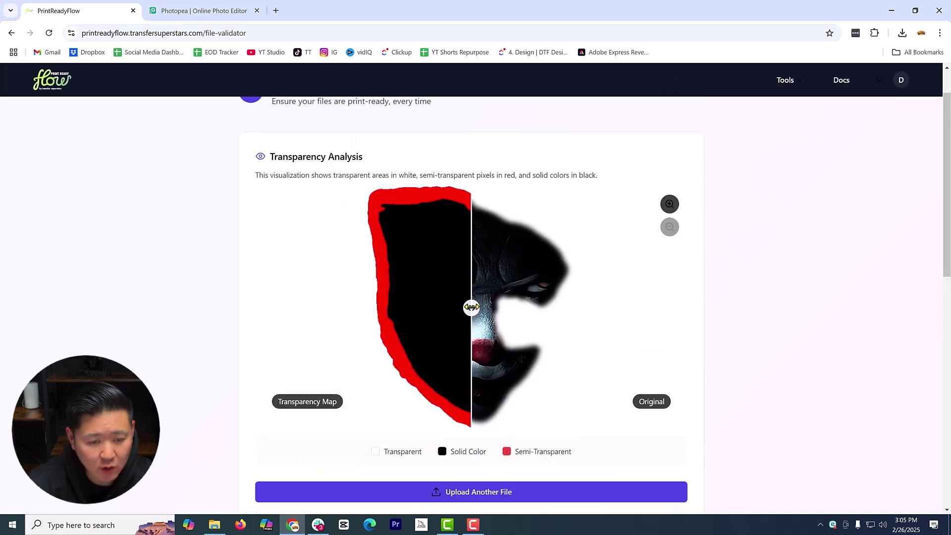
- Compare the clown original against its transparency map, zooming in on the red edges and back out
drag(471, 307, 341, 345)
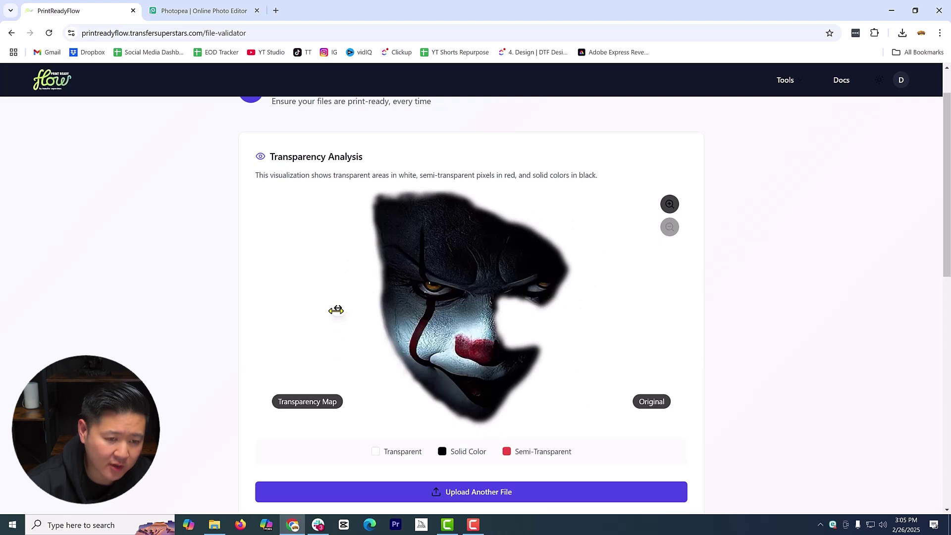
drag(341, 312, 574, 265)
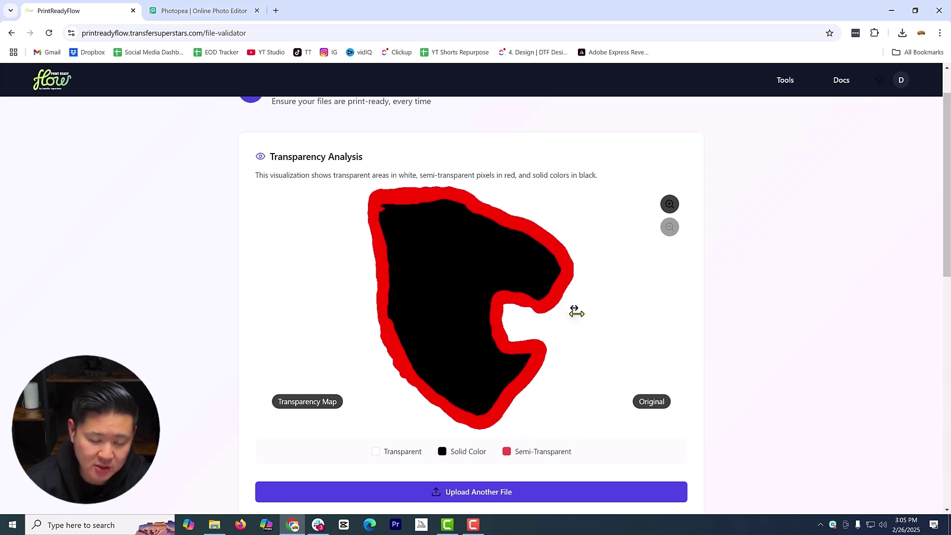
click(669, 204)
click(671, 206)
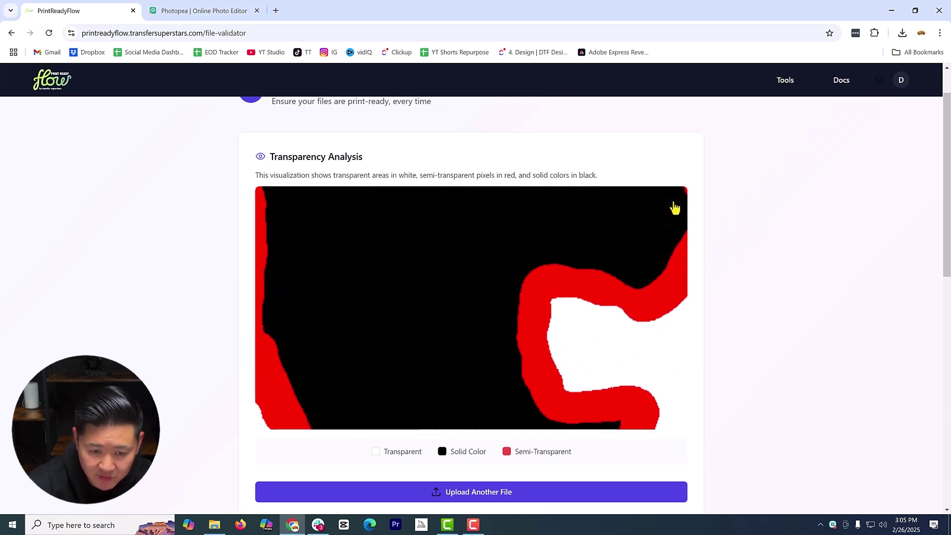
scroll(563, 273, down, 4)
scroll(552, 274, up, 4)
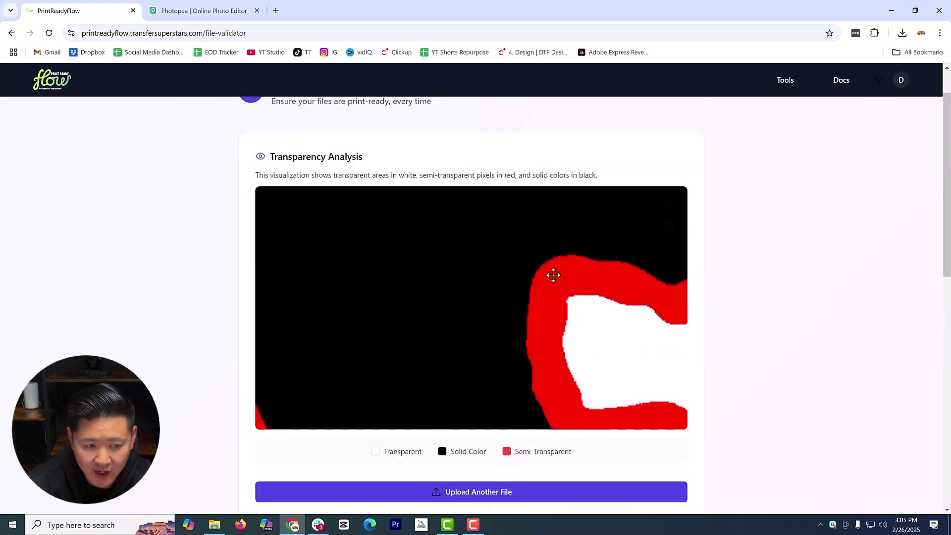
drag(552, 274, 459, 301)
click(673, 231)
click(675, 233)
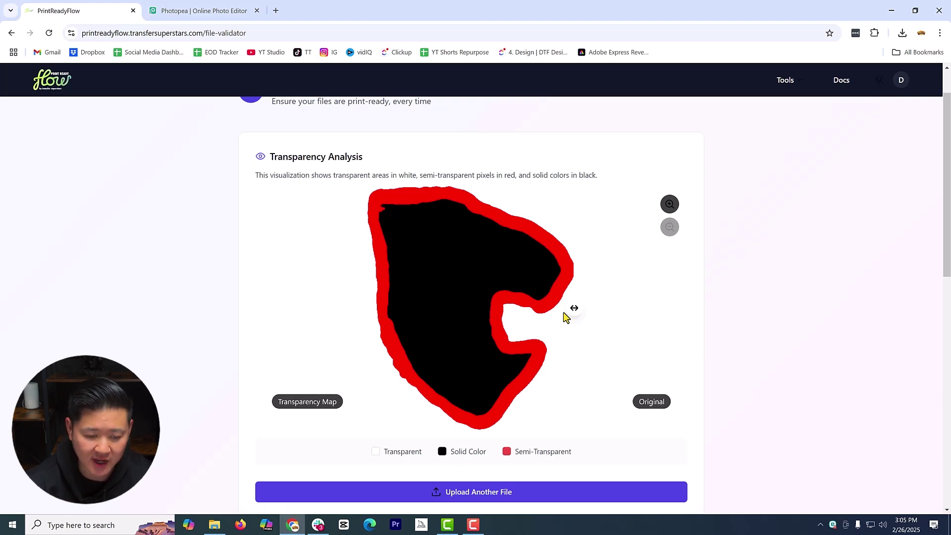
drag(557, 323, 499, 310)
- Raise the clown design's print width to 11 inches
scroll(306, 381, down, 3)
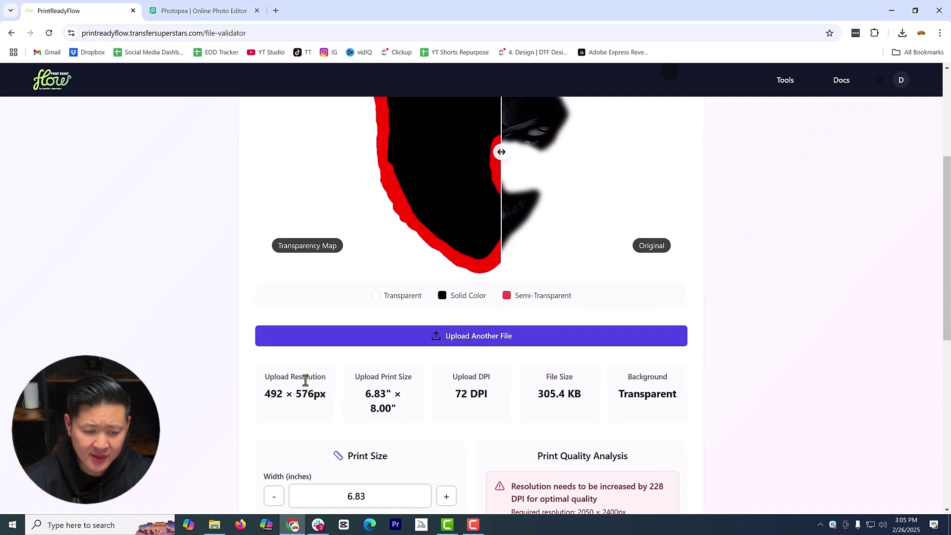
scroll(306, 380, up, 1)
scroll(424, 361, down, 2)
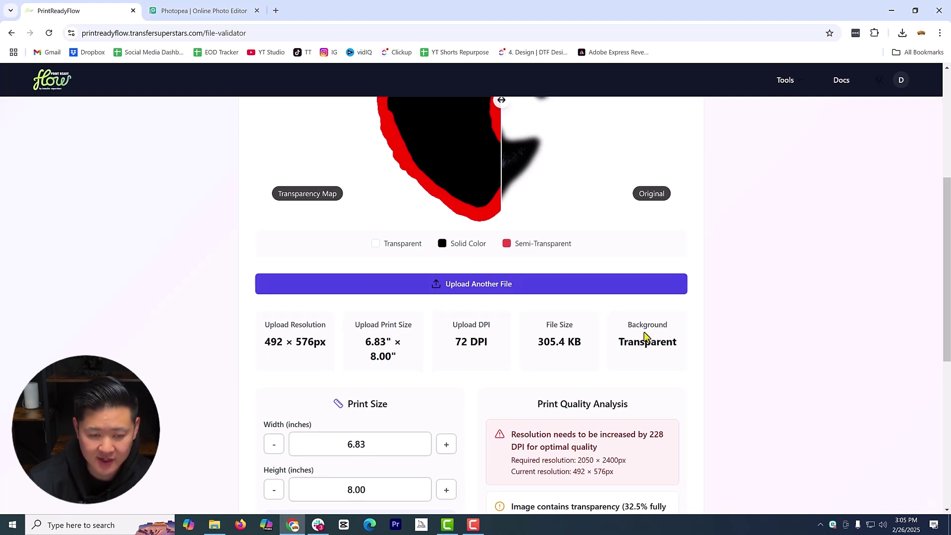
scroll(644, 346, down, 2)
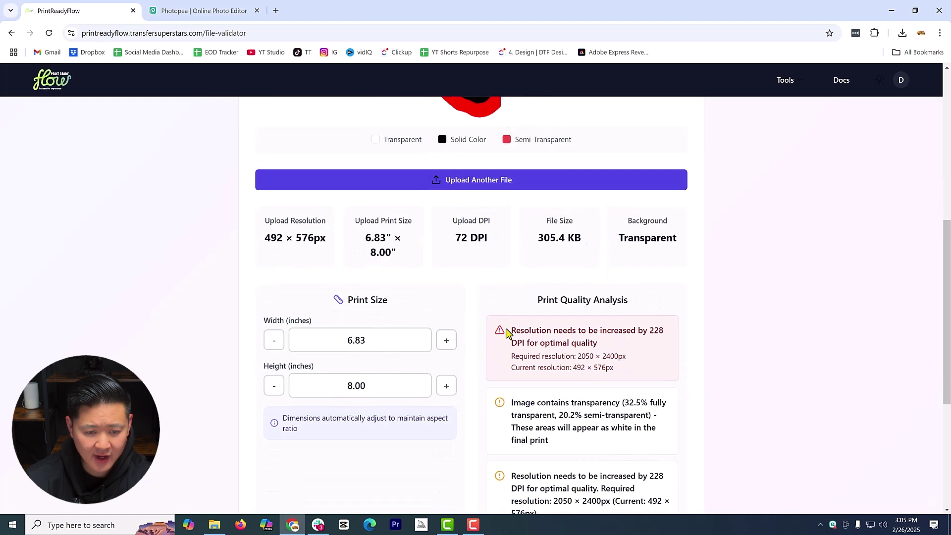
click(396, 343)
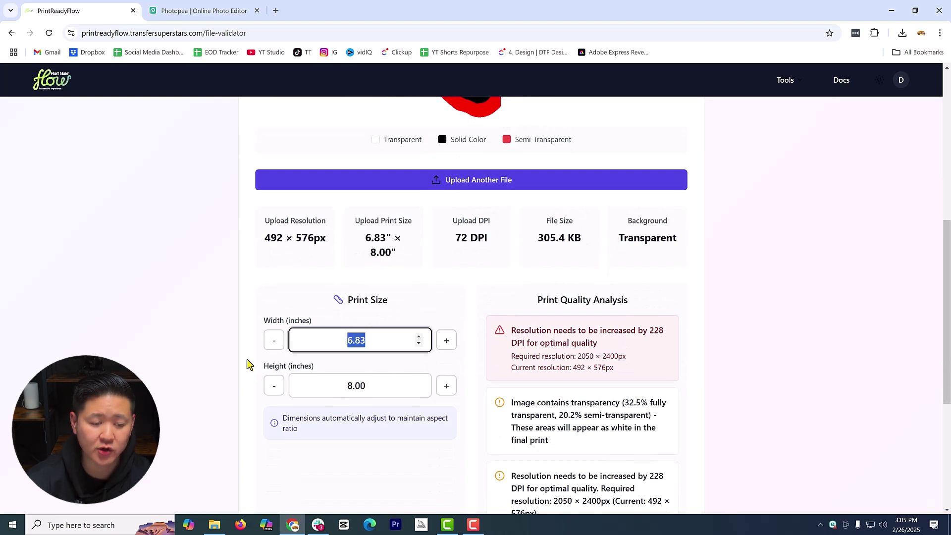
drag(418, 337, 418, 337)
text(1)
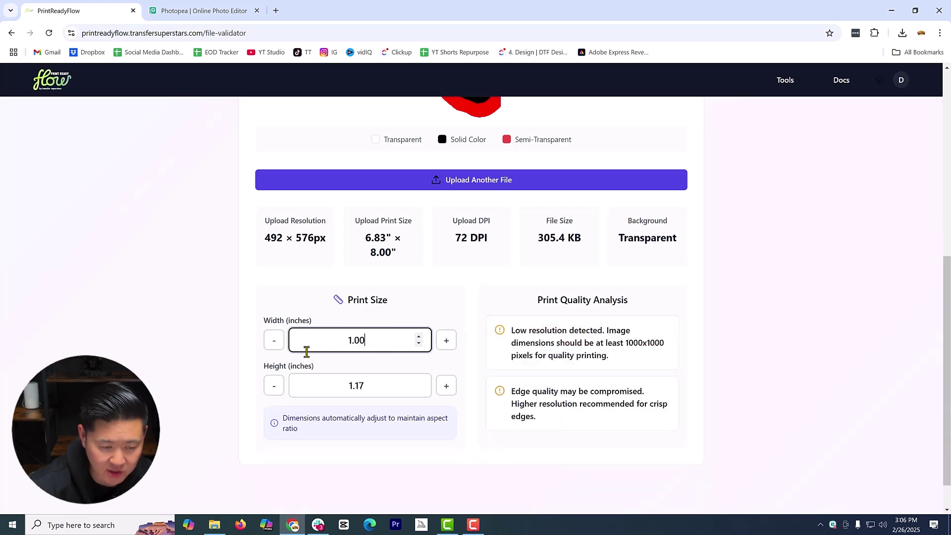
drag(422, 337, 420, 335)
- Review the clown's transparency map and stats: 3280 × 3840px required, 255 more DPI needed
scroll(384, 332, up, 3)
scroll(346, 317, down, 6)
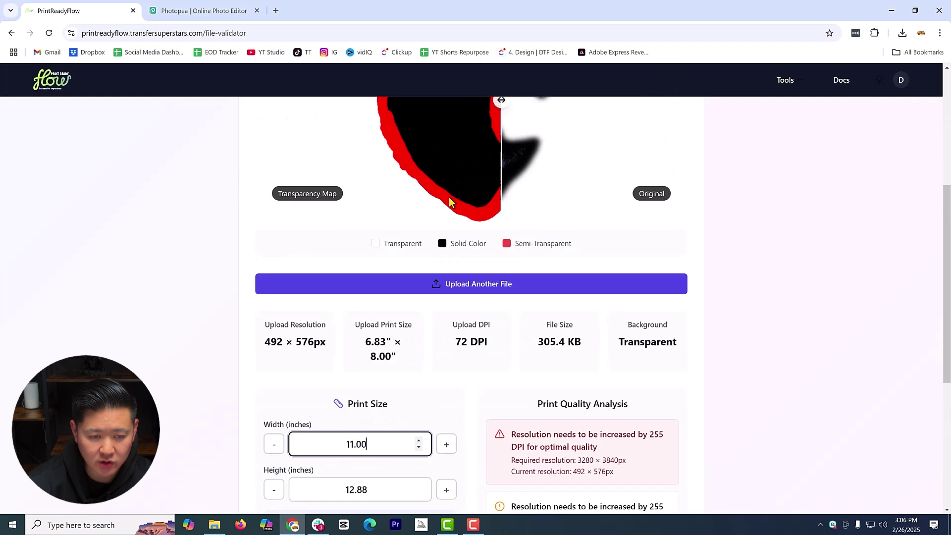
scroll(358, 344, up, 3)
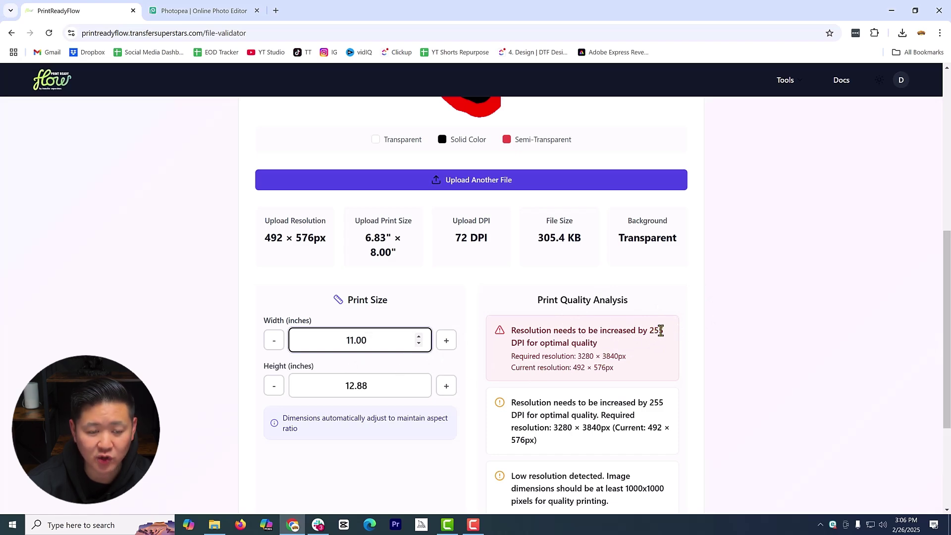
scroll(506, 382, up, 4)
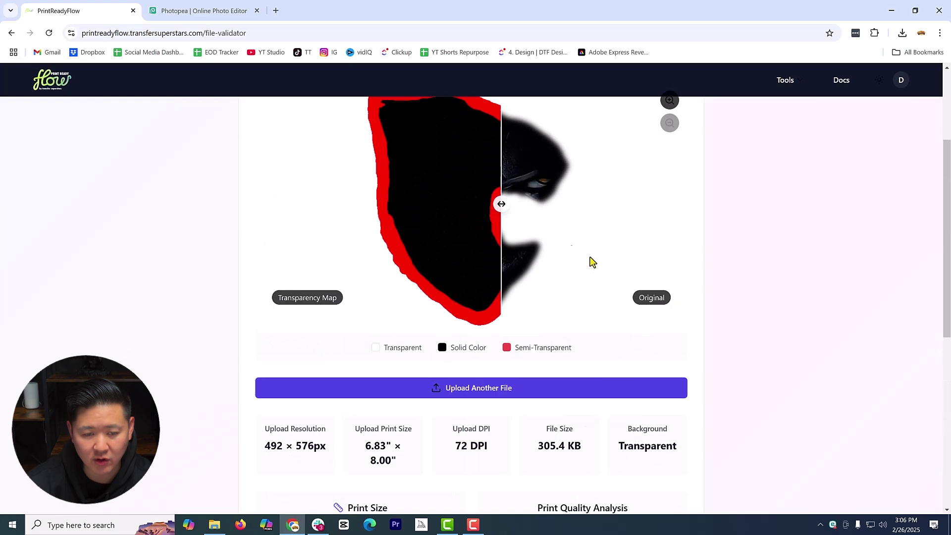
drag(501, 202, 357, 229)
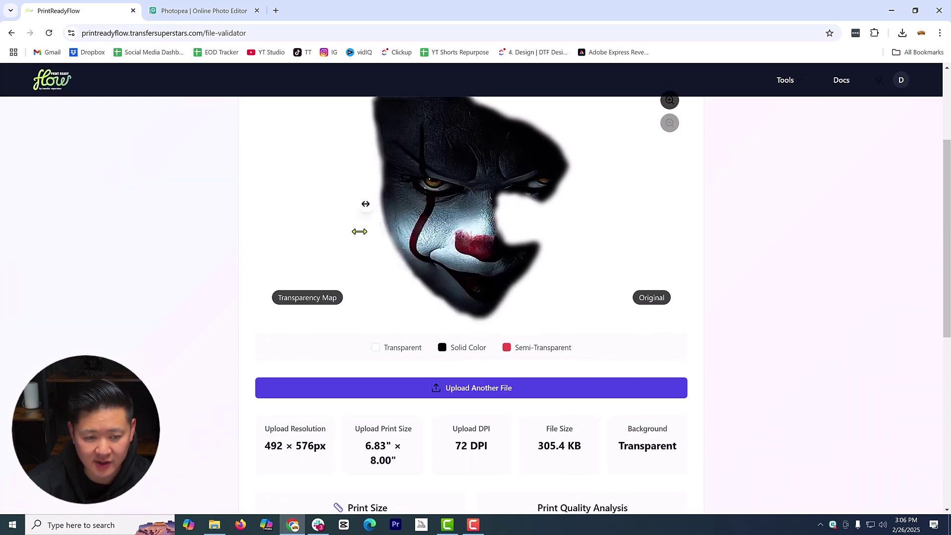
scroll(616, 371, down, 6)
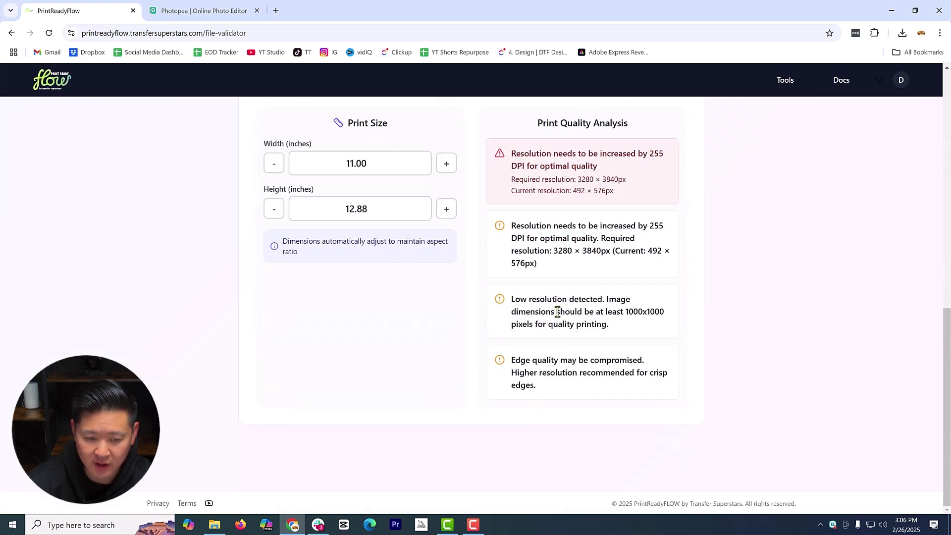
scroll(582, 282, up, 6)
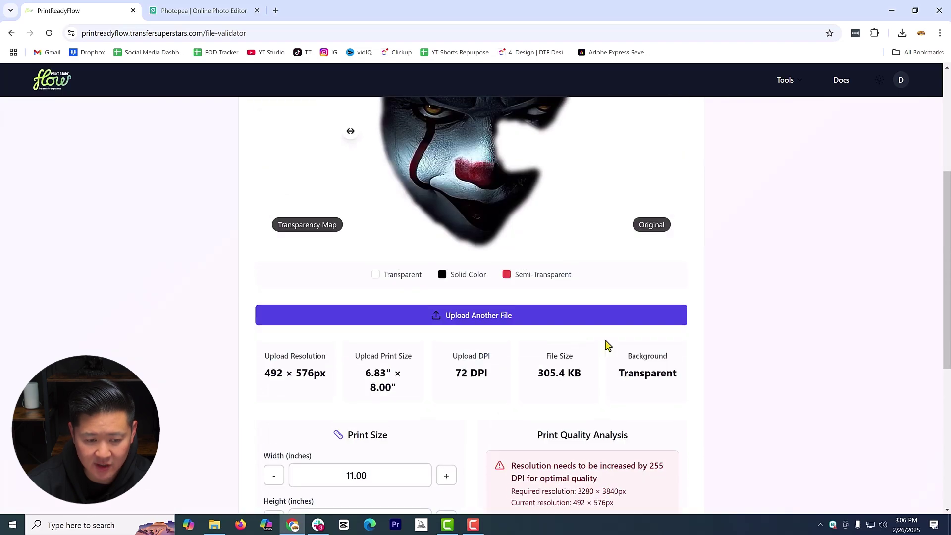
scroll(605, 344, down, 3)
scroll(518, 371, up, 7)
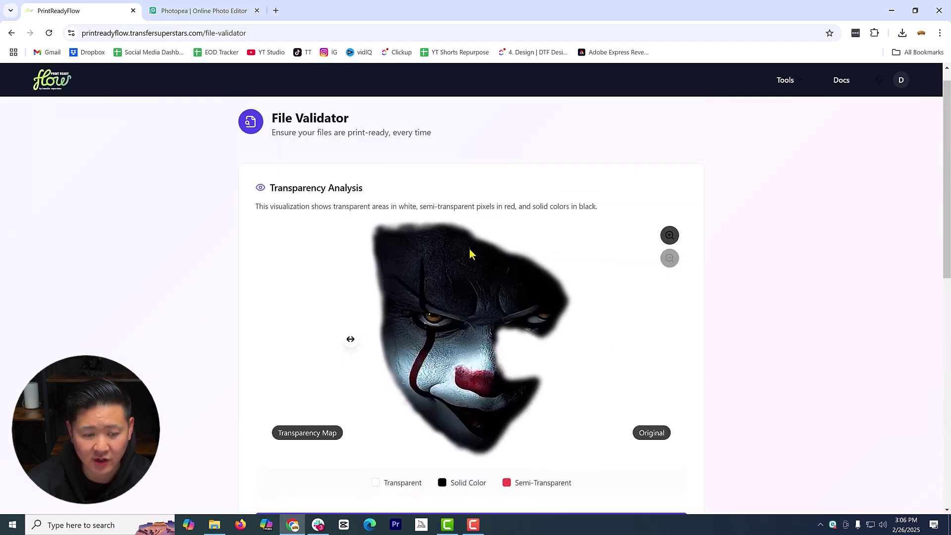
scroll(429, 298, down, 6)
scroll(557, 276, up, 2)
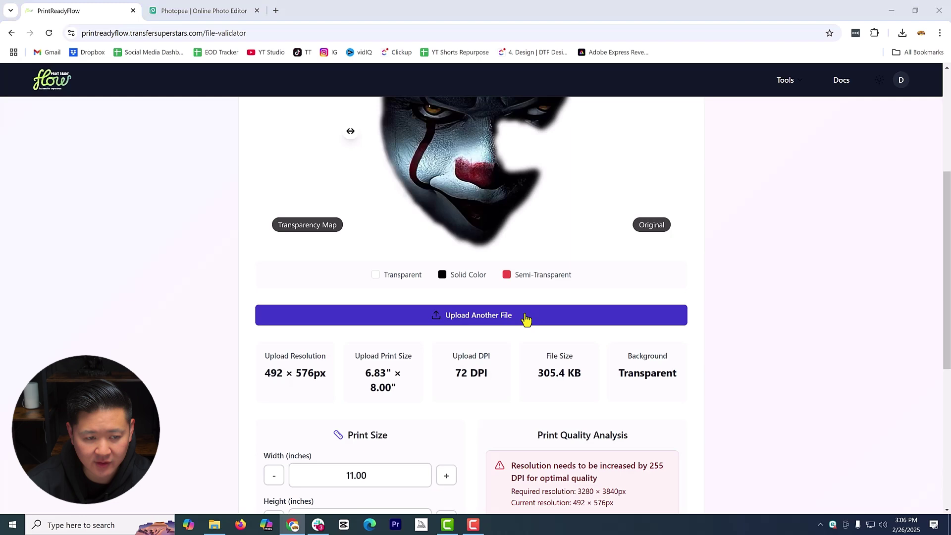
- Upload the Five Star Pedigree paw logo and compare it against its transparency map
click(526, 320)
double_click(250, 143)
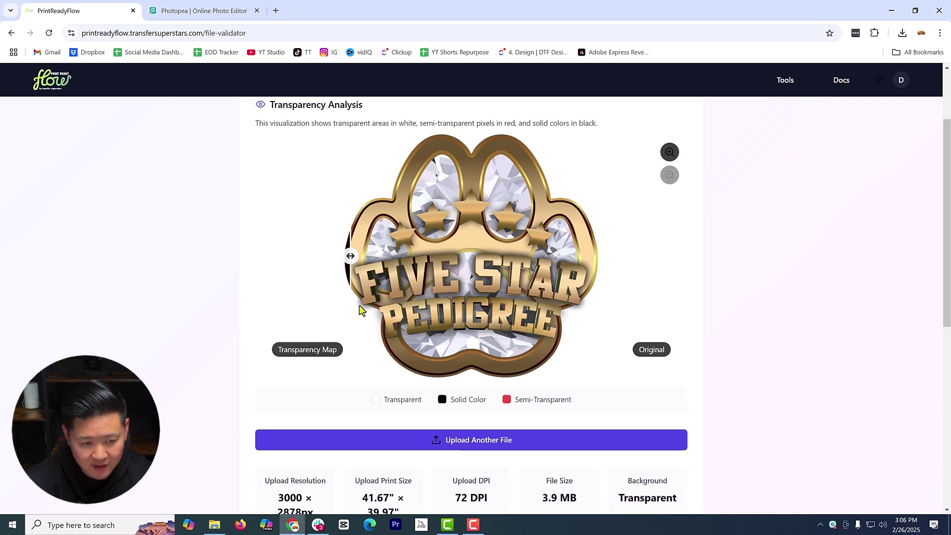
drag(353, 255, 611, 219)
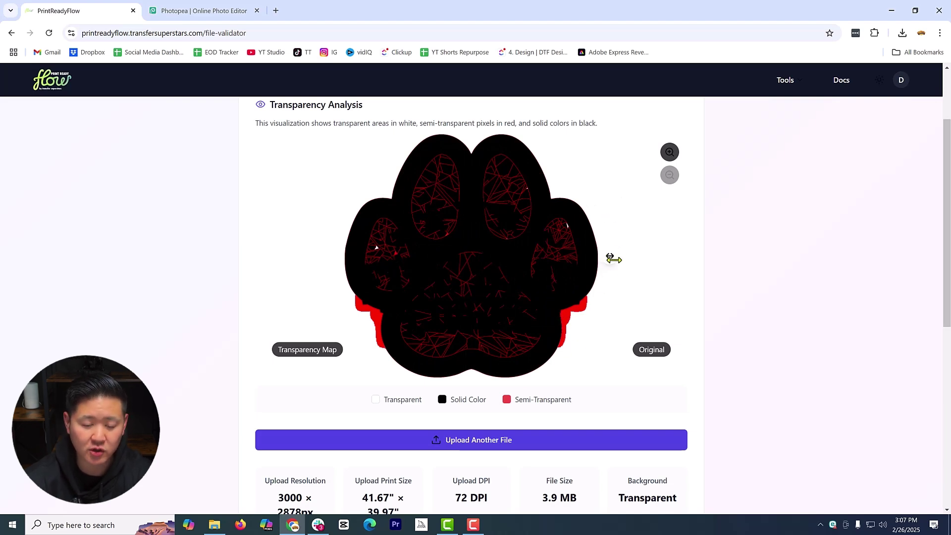
mouse_move(613, 259)
mouse_down()
mouse_move(597, 254)
mouse_move(310, 329)
mouse_move(589, 280)
mouse_move(622, 283)
mouse_move(349, 318)
mouse_move(597, 267)
mouse_up()
- Zoom in and out on the paw's transparency map, then review its 41.67-inch print size warning
click(669, 152)
click(669, 152)
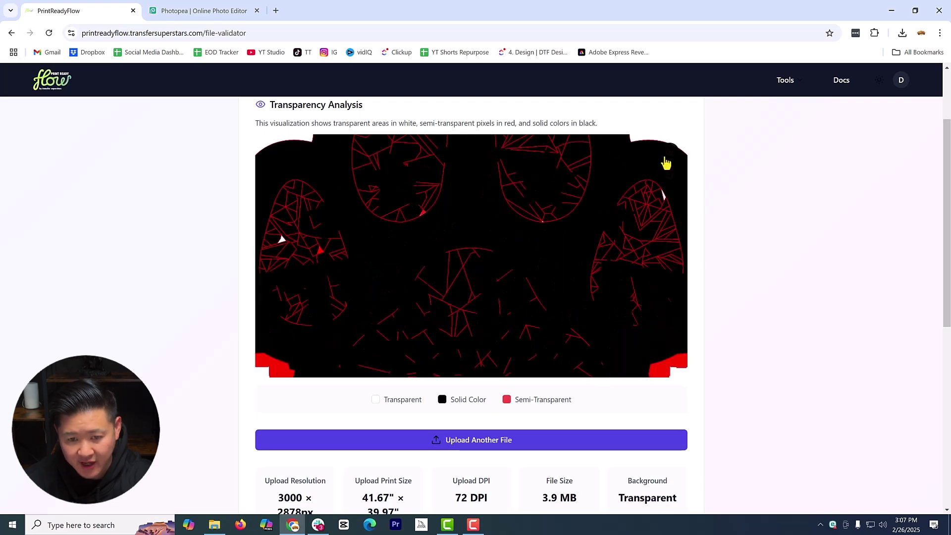
scroll(654, 198, up, 2)
scroll(440, 360, up, 2)
scroll(486, 357, down, 4)
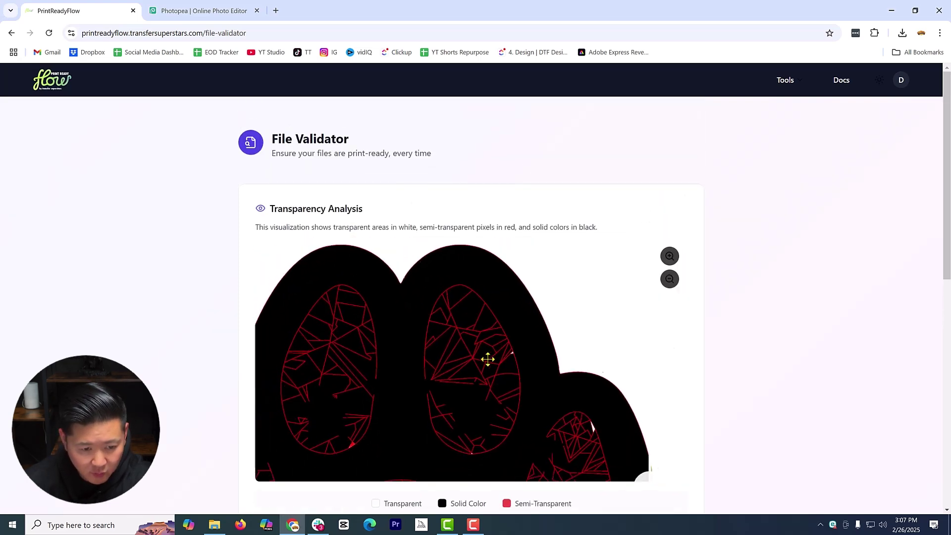
click(670, 280)
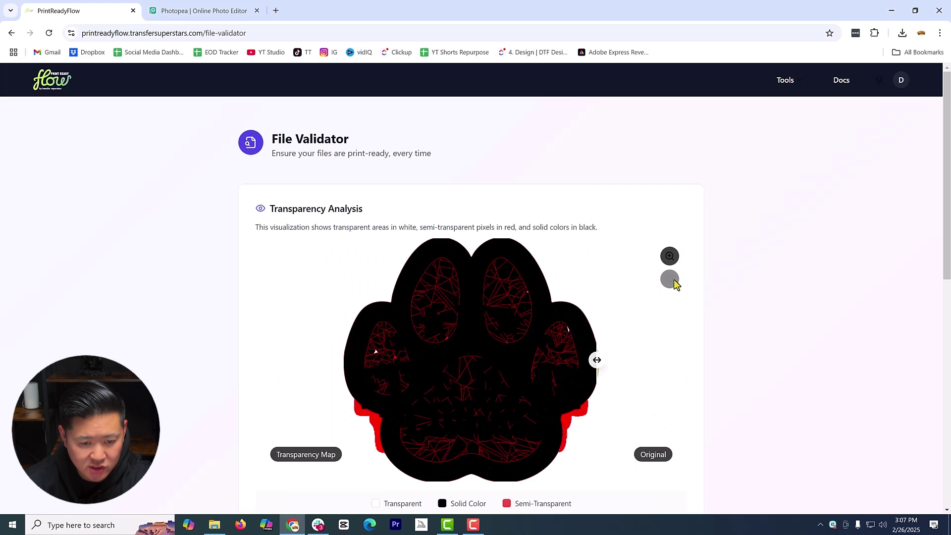
scroll(594, 339, down, 3)
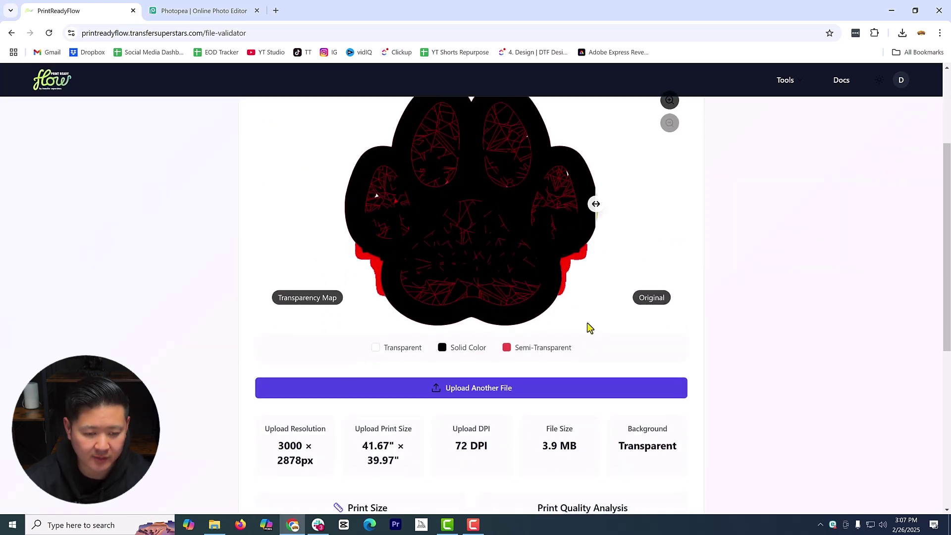
scroll(587, 323, down, 3)
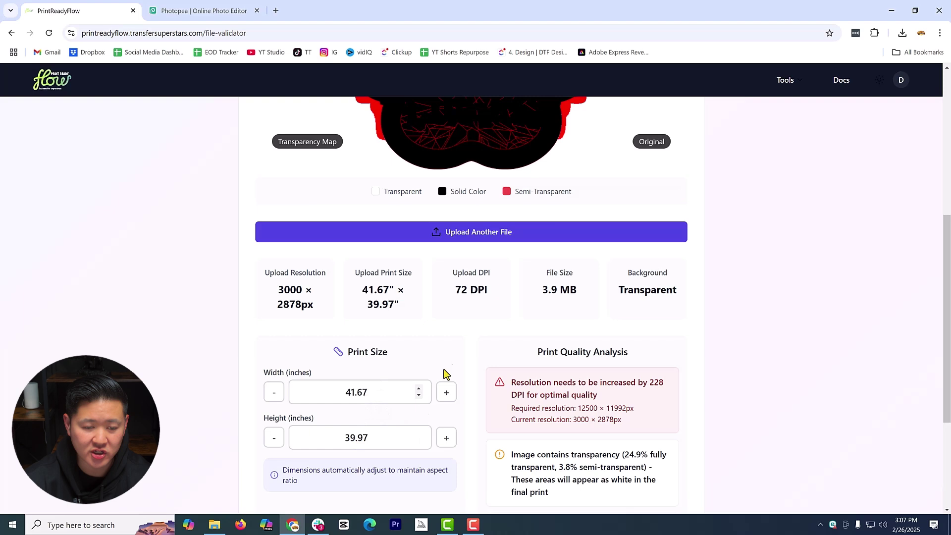
- Set the paw logo's print width to 10.00 inches
click(309, 404)
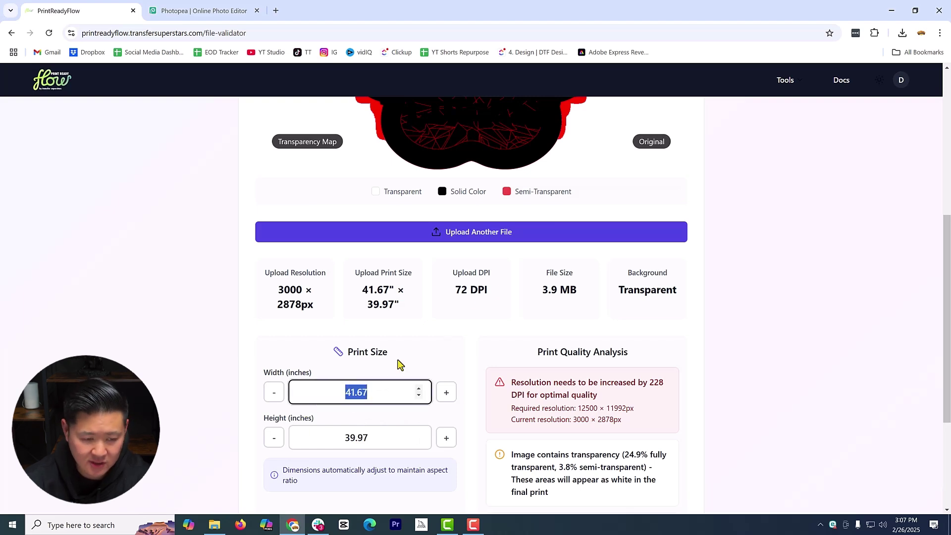
text(1.00)
click(419, 389)
click(419, 389)
click(420, 389)
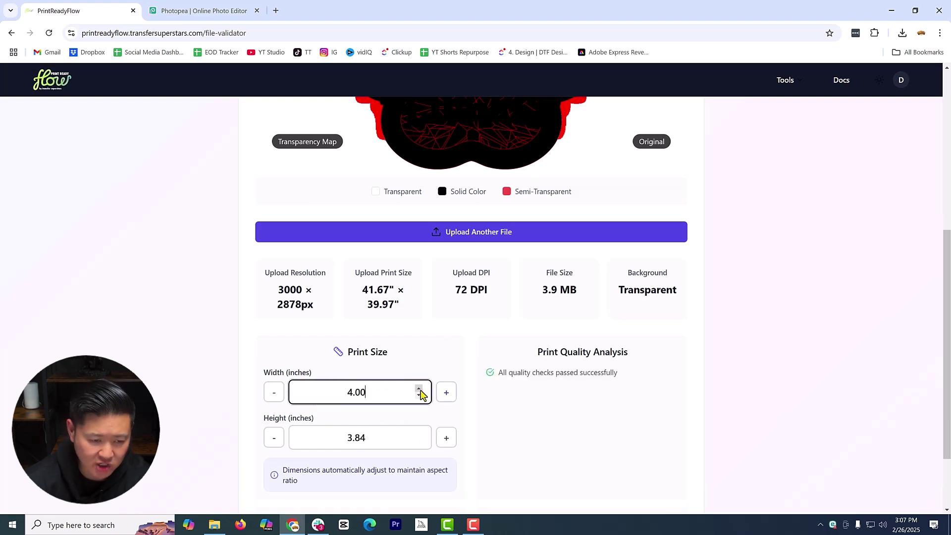
click(637, 372)
- Compare the paw logo with its transparency map, confirming all quality checks pass at 10 × 9.59 inches
scroll(589, 322, down, 2)
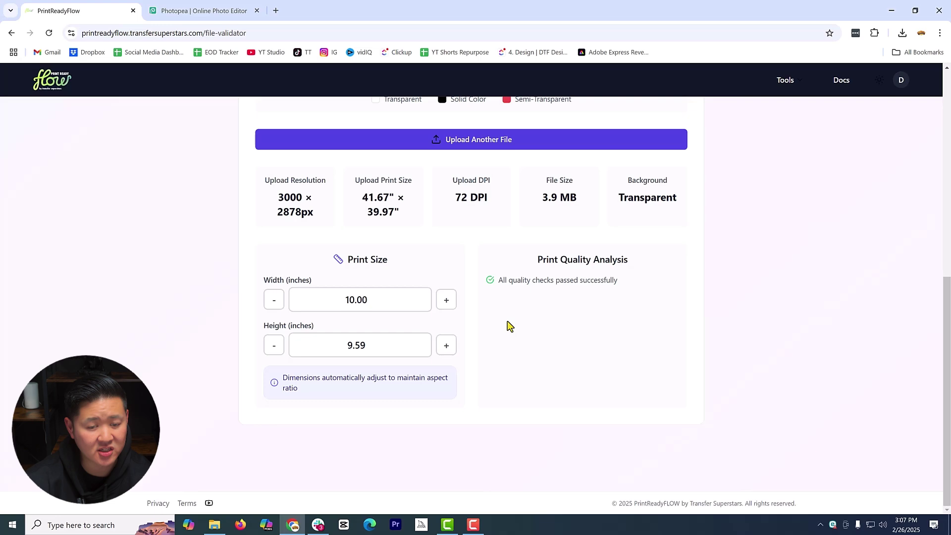
scroll(539, 288, up, 3)
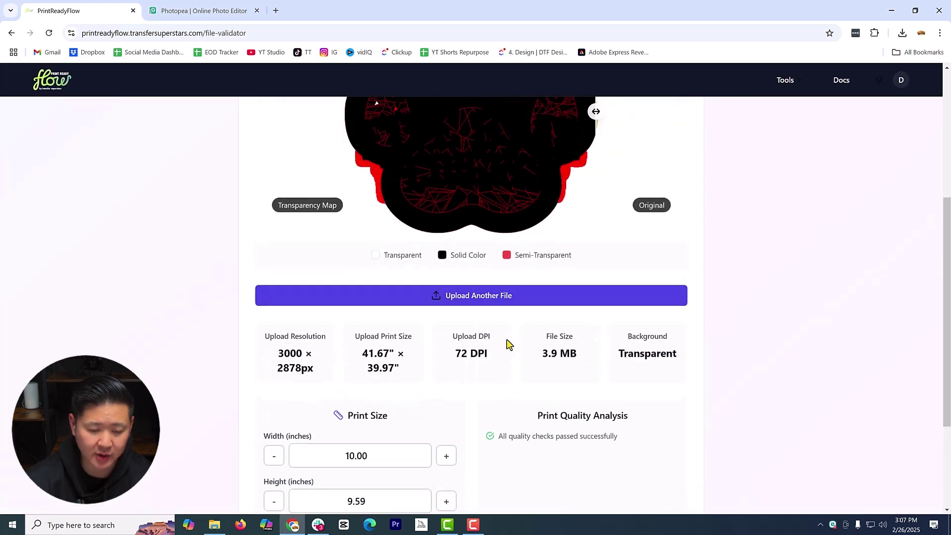
scroll(511, 342, up, 3)
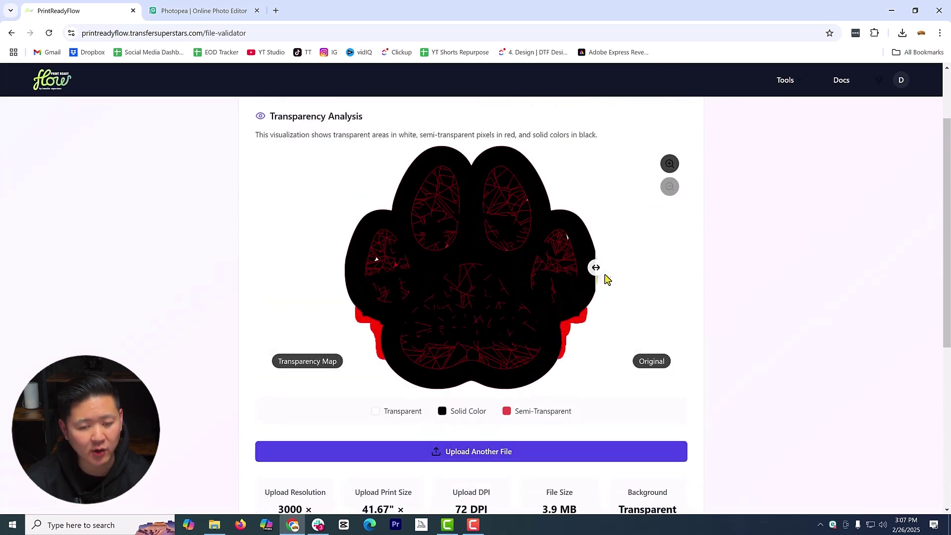
drag(597, 266, 309, 350)
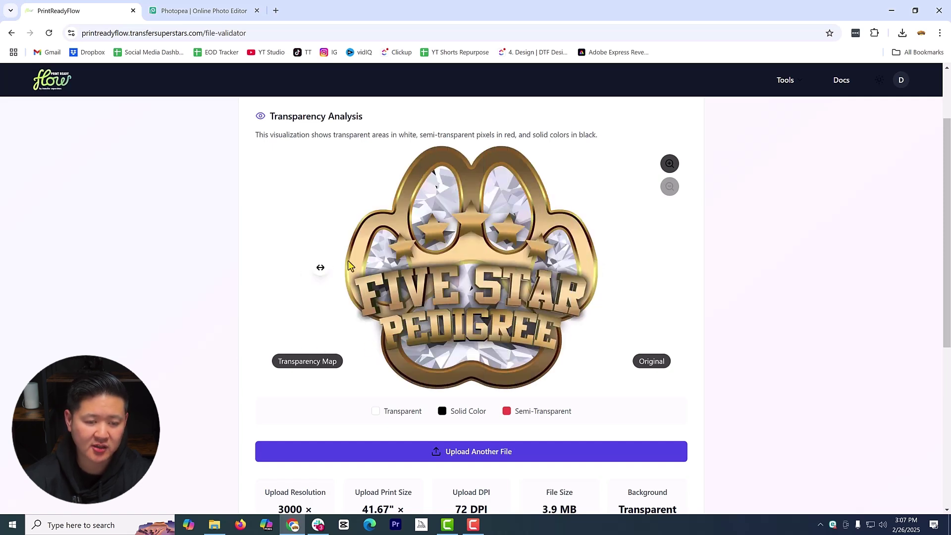
drag(349, 268, 647, 267)
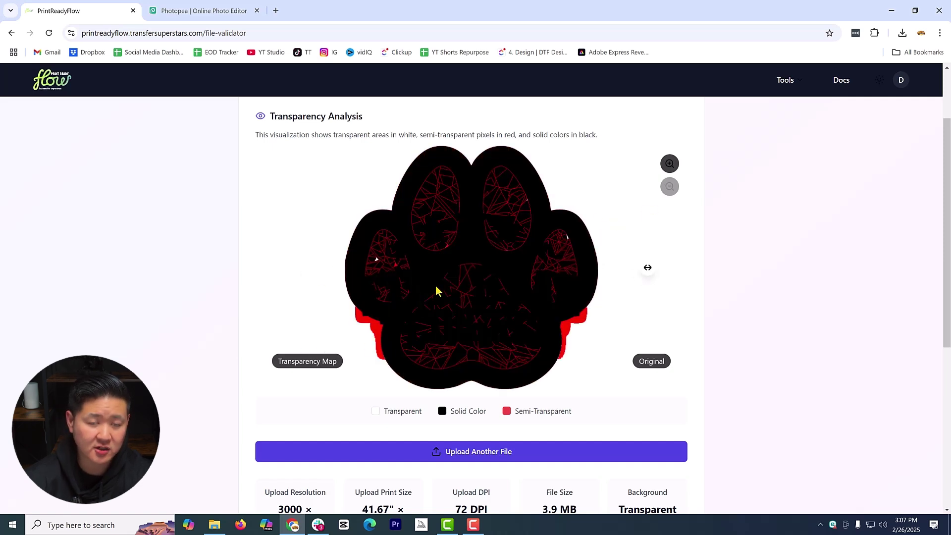
- Upload the Underdog design and reveal its original dog artwork beside the transparency map
click(490, 458)
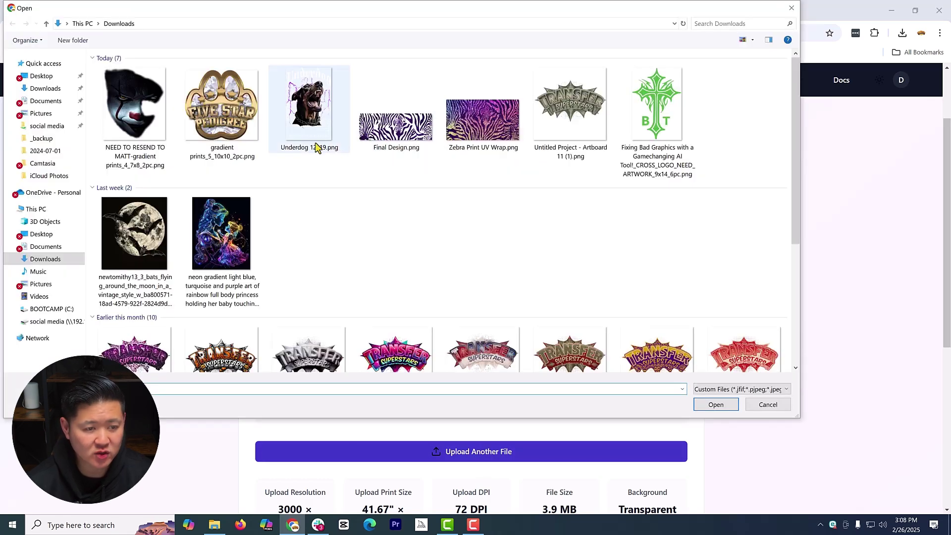
click(316, 146)
double_click(317, 148)
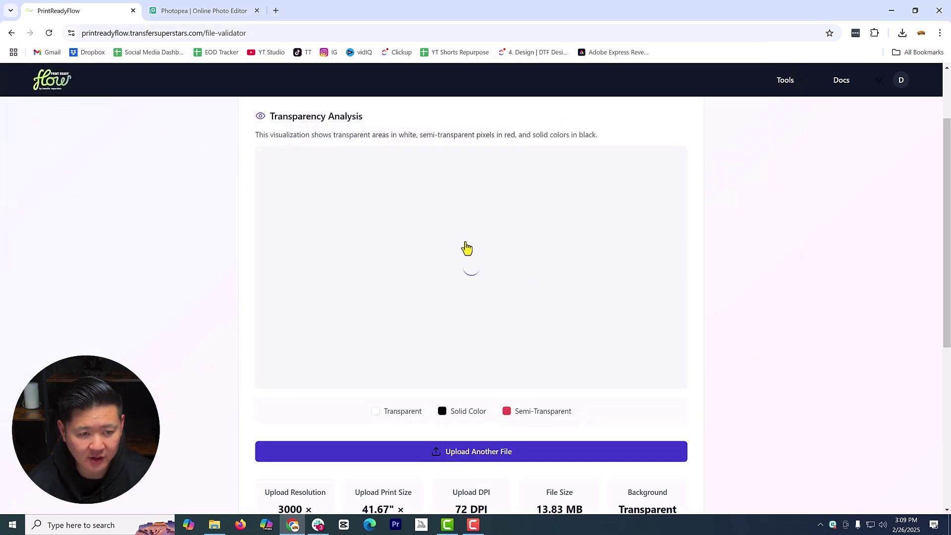
drag(652, 270, 589, 315)
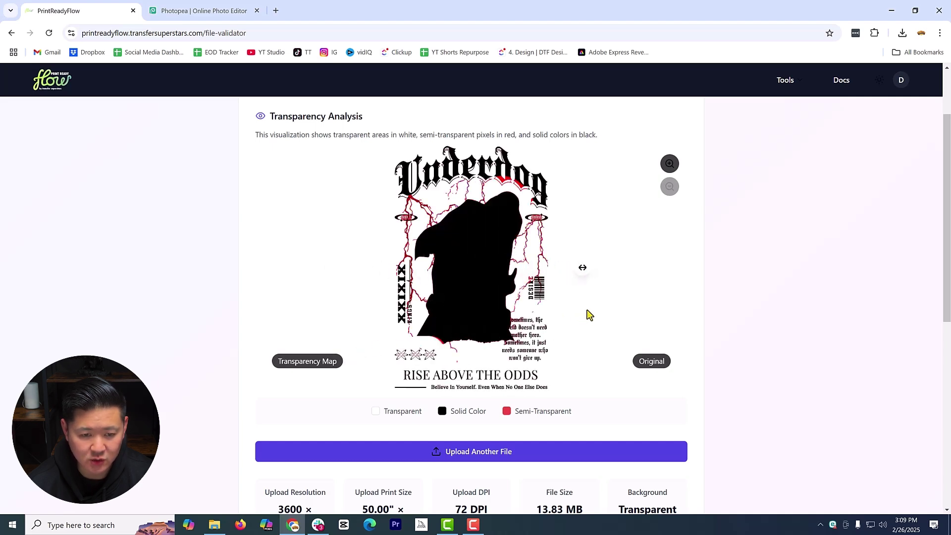
- Zoom and pan the Underdog transparency map, comparing it with the original art
click(669, 163)
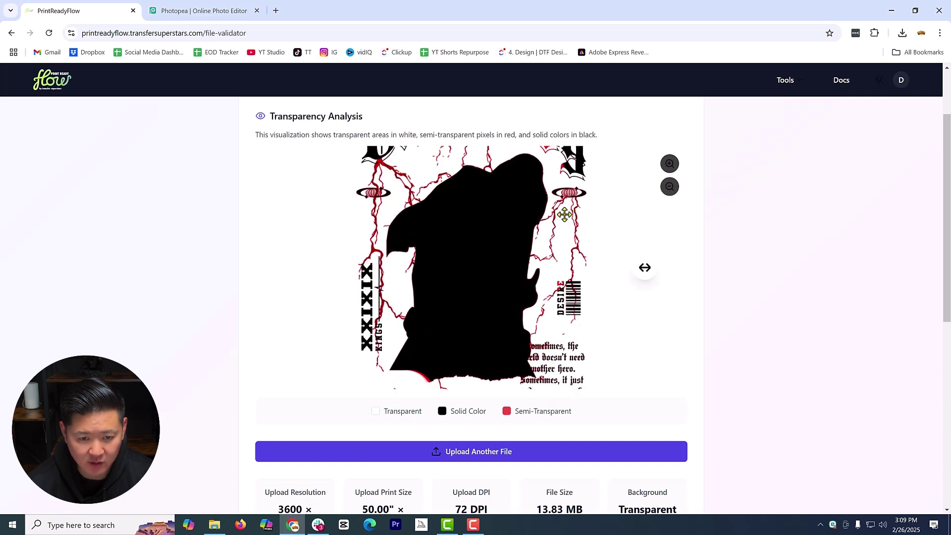
drag(559, 212, 543, 235)
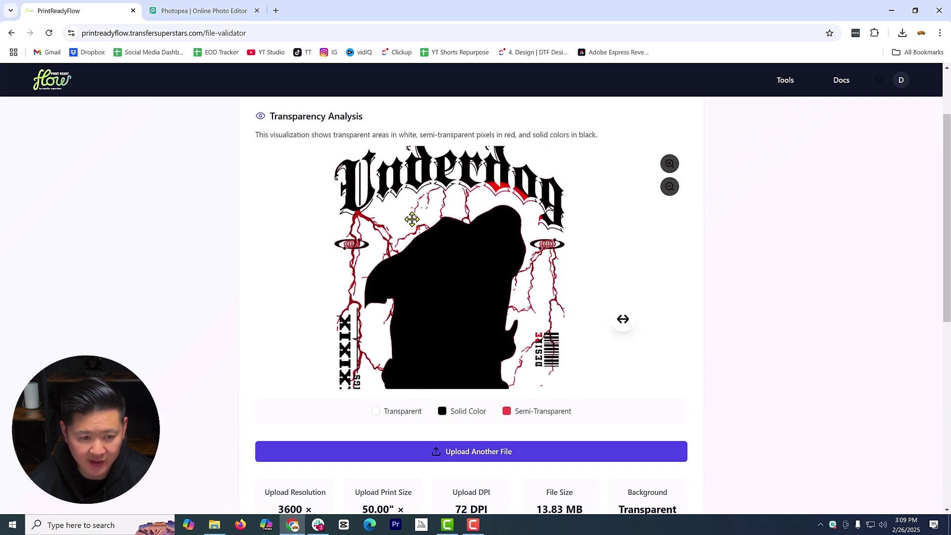
scroll(472, 346, down, 5)
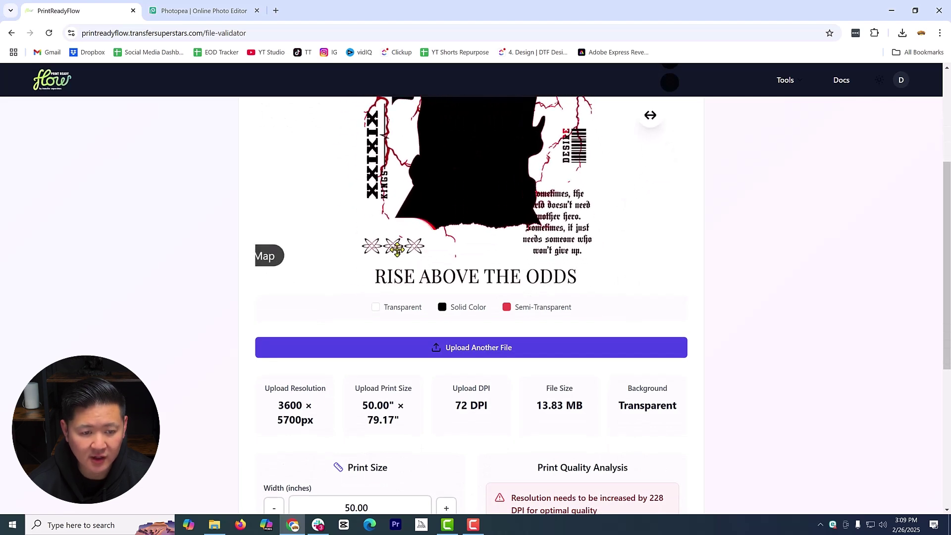
scroll(470, 238, up, 5)
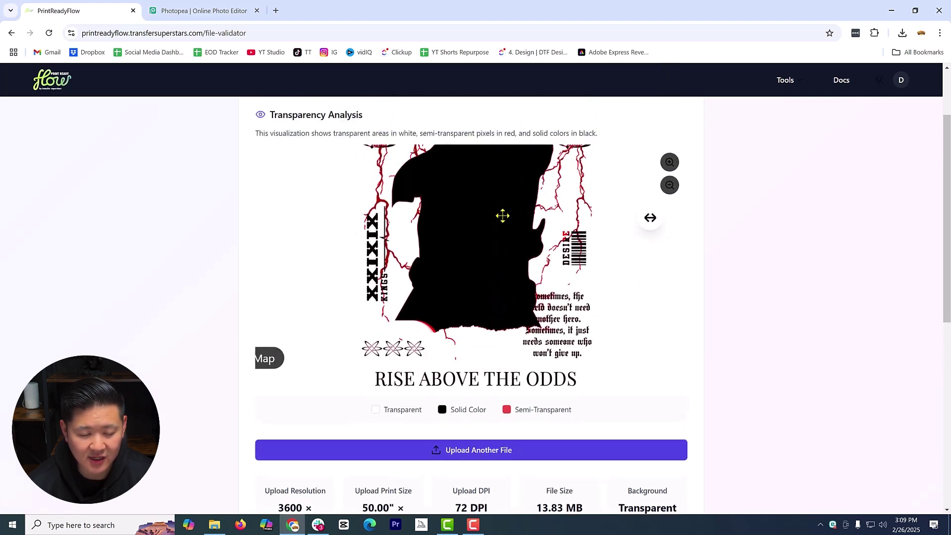
drag(590, 193, 328, 350)
drag(388, 354, 596, 276)
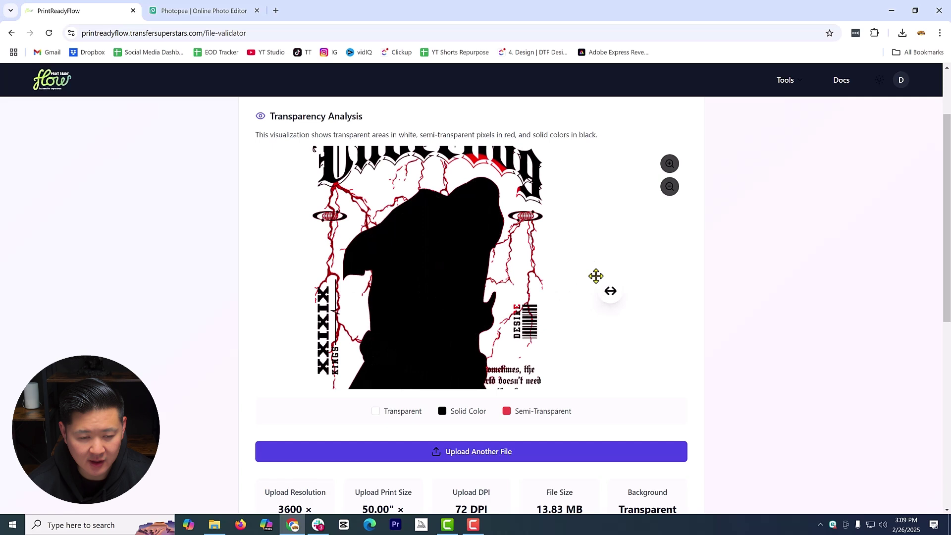
scroll(459, 213, up, 2)
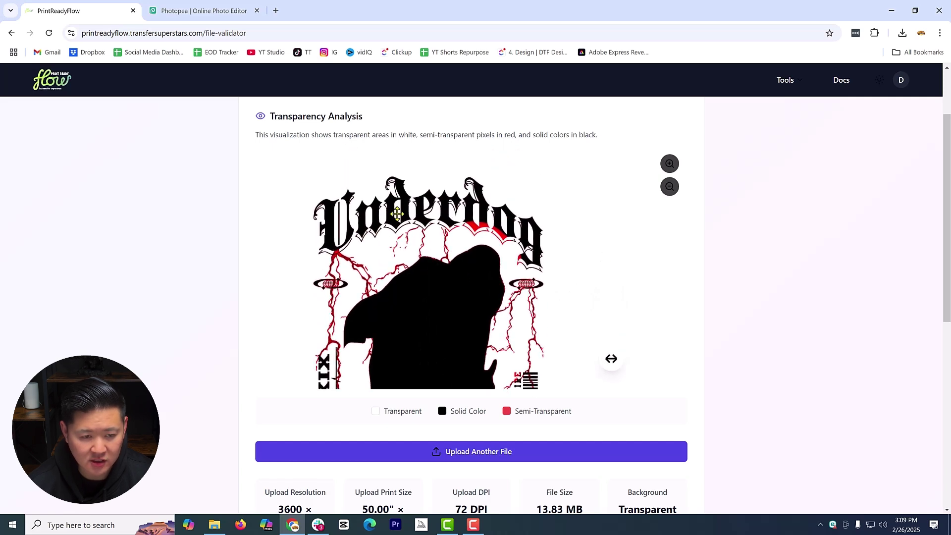
drag(480, 270, 616, 275)
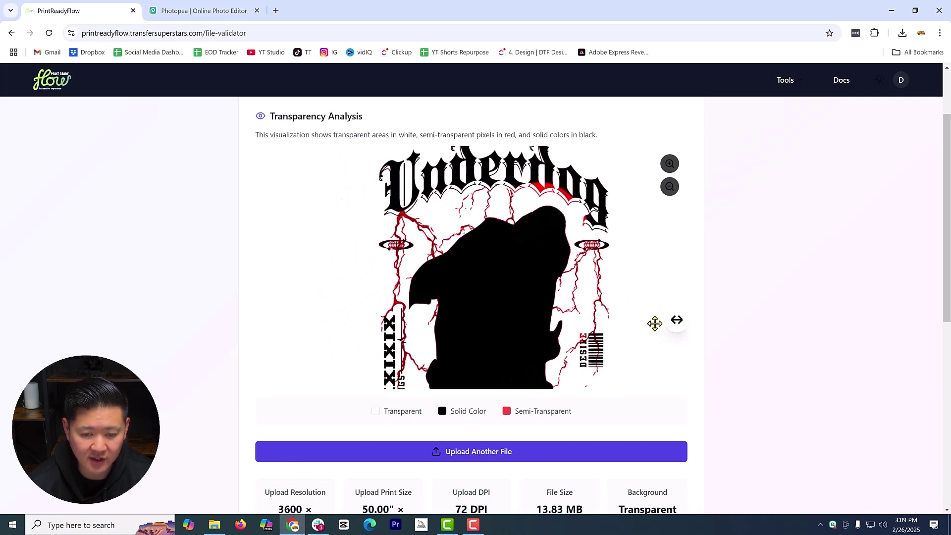
drag(669, 320, 319, 320)
- Enter a new print width for the Underdog design and nudge it up in 0.1-inch steps
scroll(601, 305, down, 4)
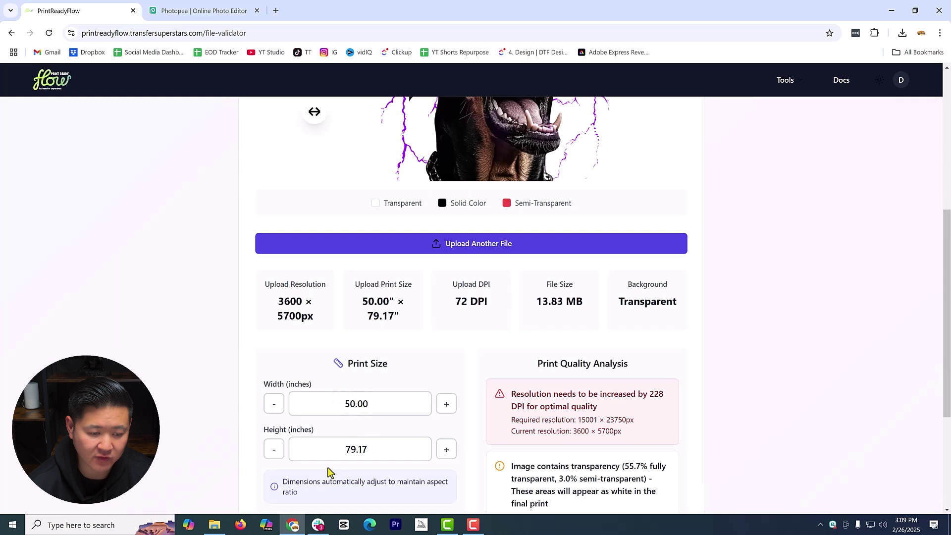
click(370, 399)
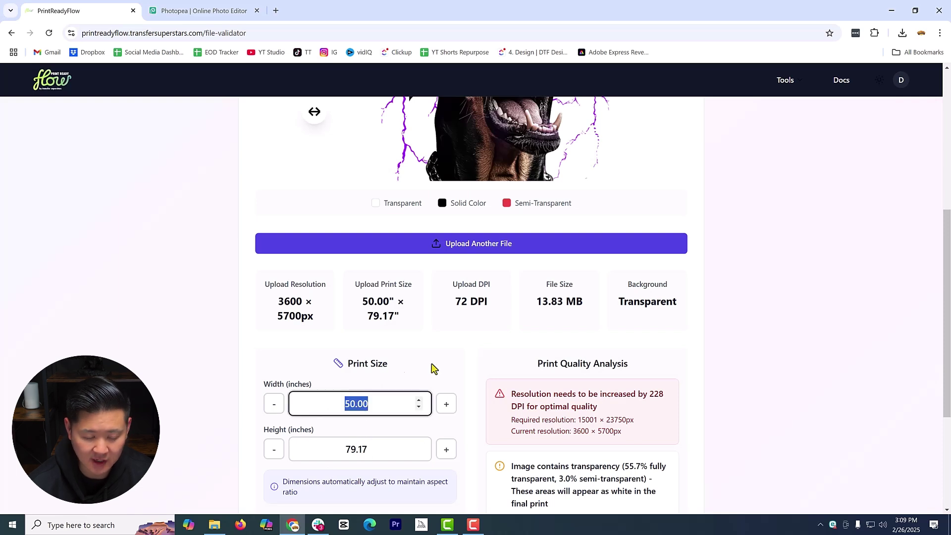
text(8)
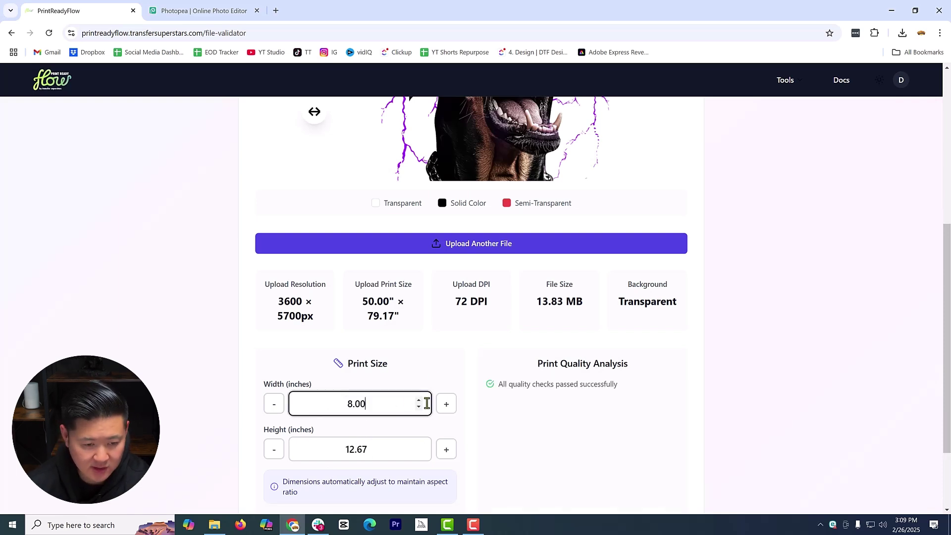
text(12)
click(506, 425)
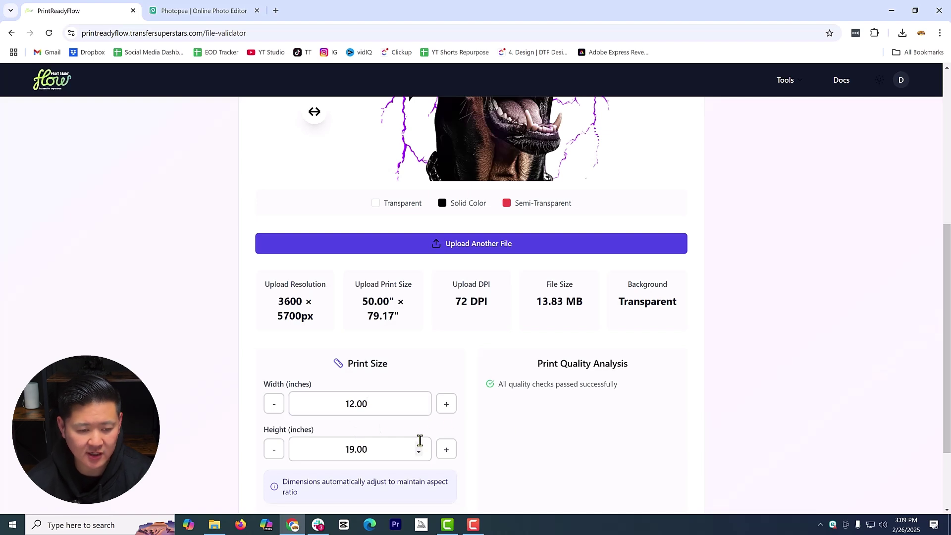
click(447, 407)
click(446, 407)
click(446, 407)
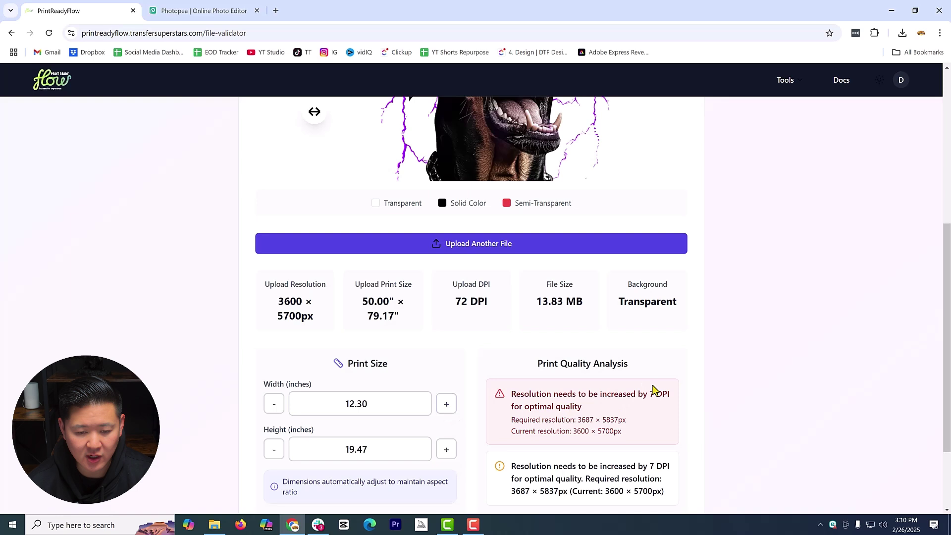
- Bring the width back to 12.00 inches for a 12 × 19 inch print passing all checks
scroll(639, 371, down, 2)
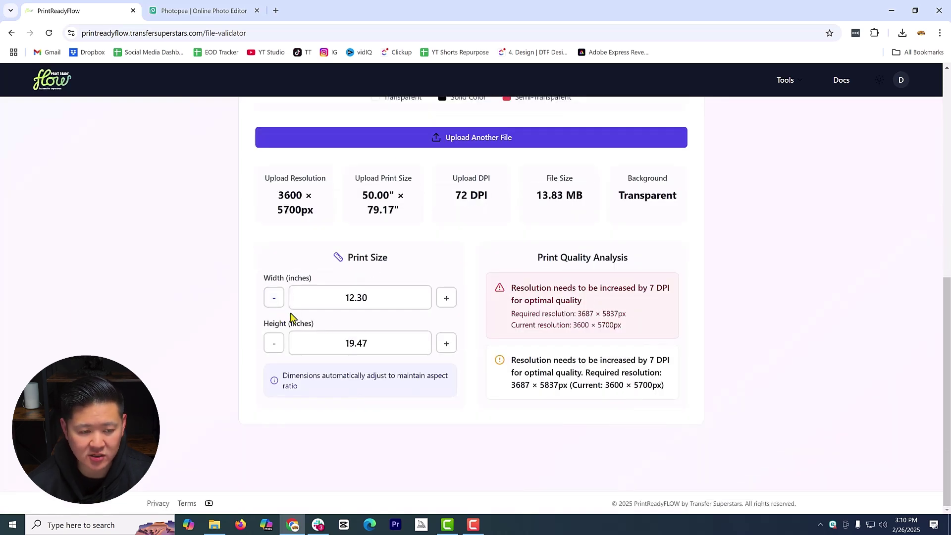
click(273, 298)
click(274, 299)
click(274, 298)
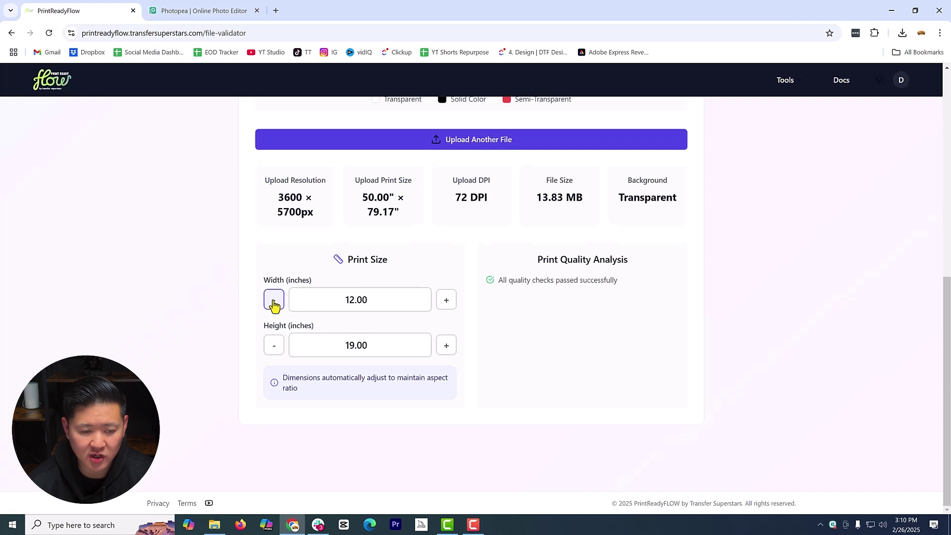
click(274, 302)
click(448, 303)
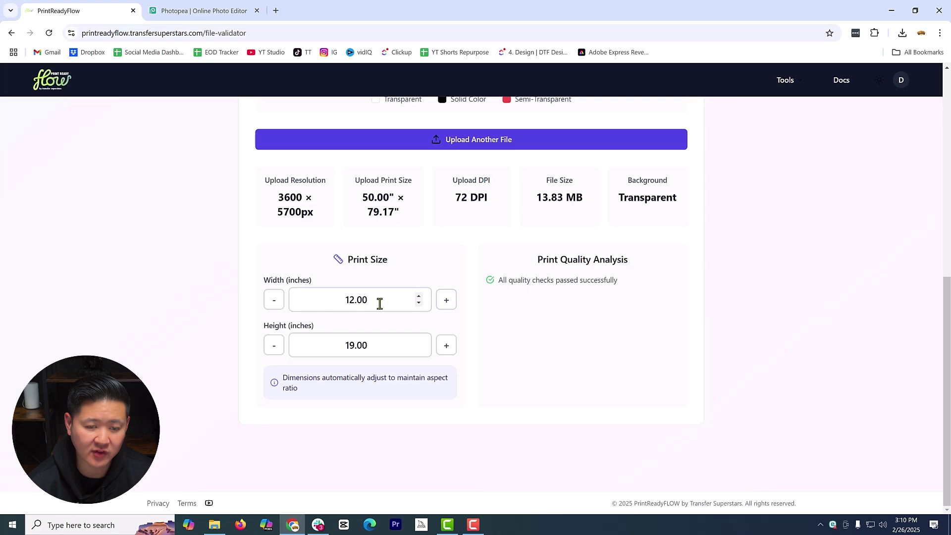
scroll(377, 305, up, 3)
scroll(358, 342, down, 3)
scroll(359, 342, up, 8)
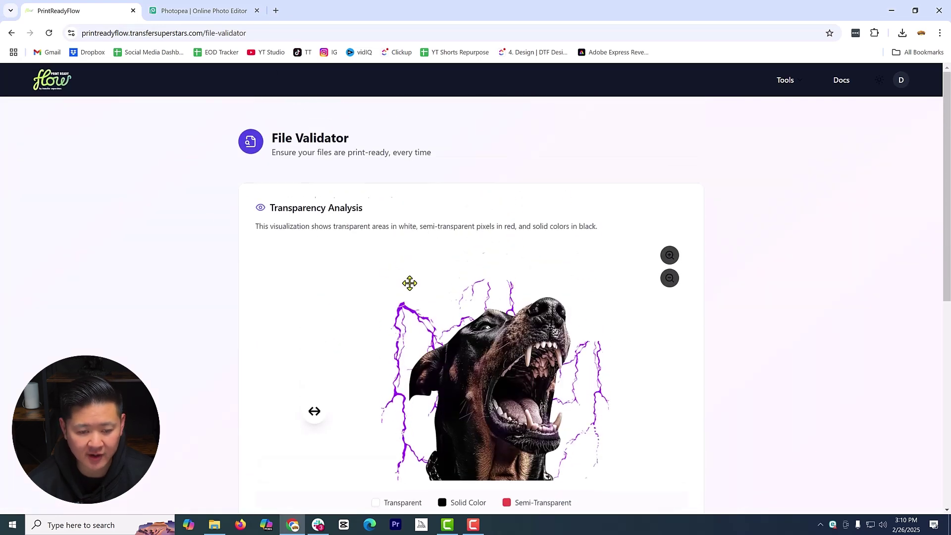
- Upload Final Design.png and compare the zebra art with its transparency view
scroll(409, 282, down, 3)
click(467, 387)
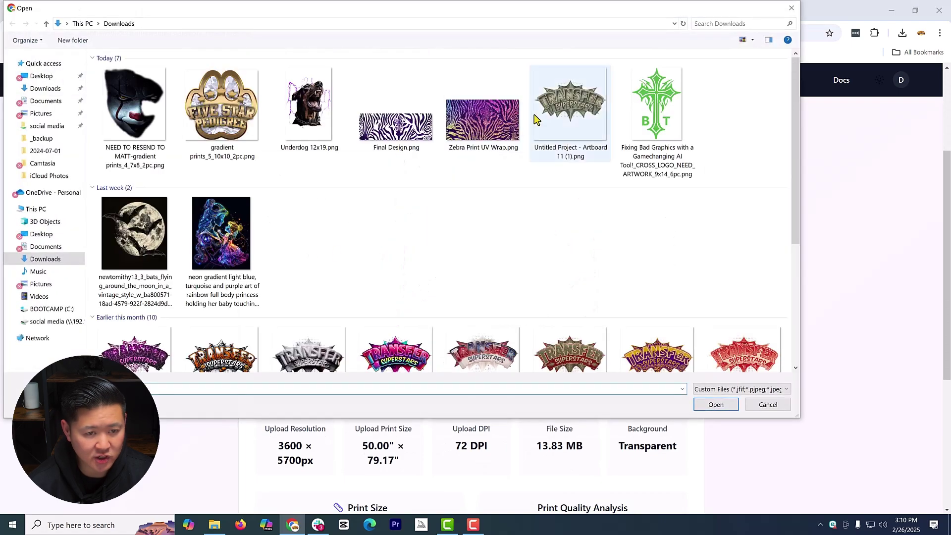
double_click(396, 129)
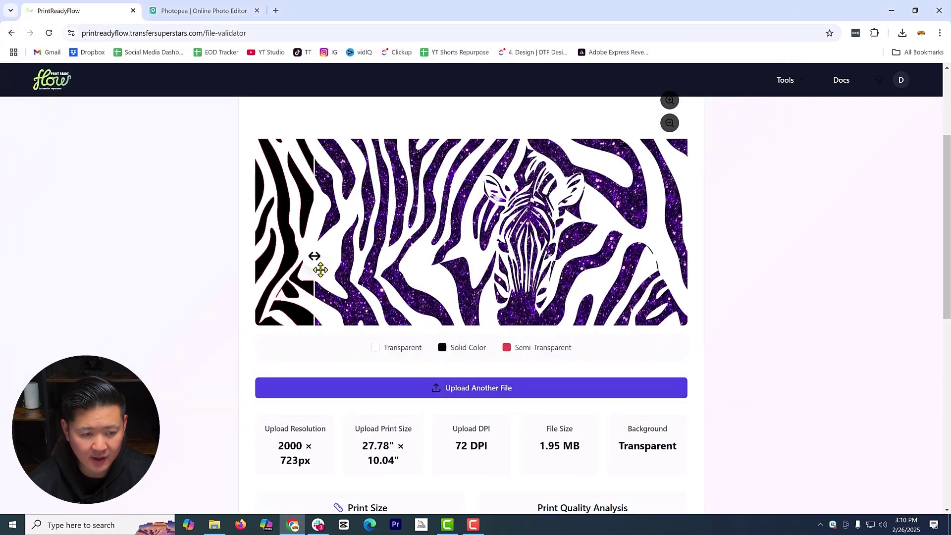
drag(316, 258, 687, 250)
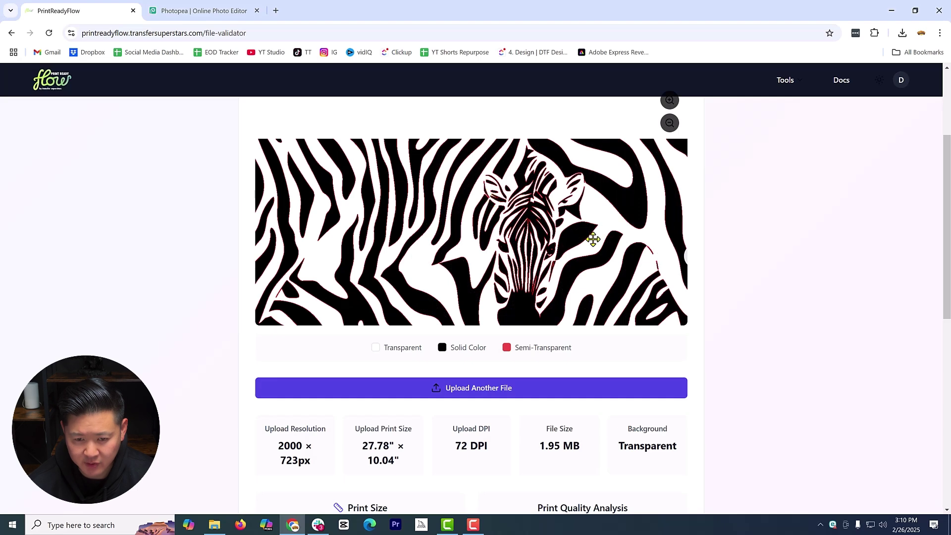
drag(686, 255, 656, 239)
- Set Final Design's print width to 9 inches, giving 9 × 3.25 inches and needing 78 more DPI
scroll(446, 297, down, 4)
click(356, 341)
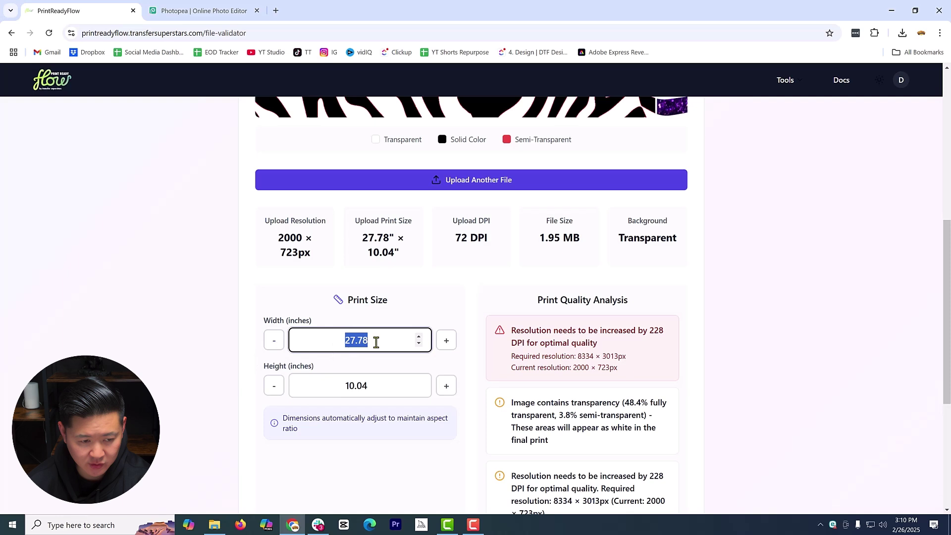
text(9)
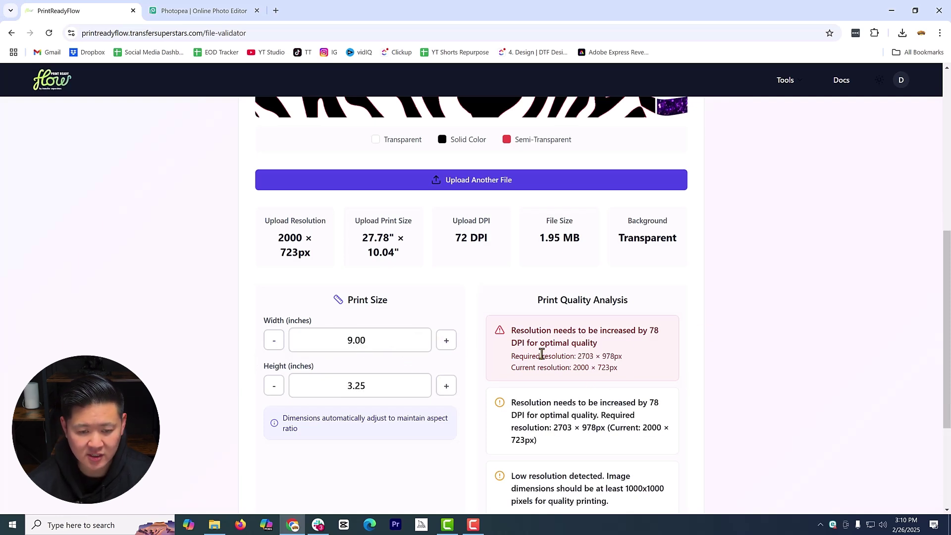
scroll(339, 319, up, 5)
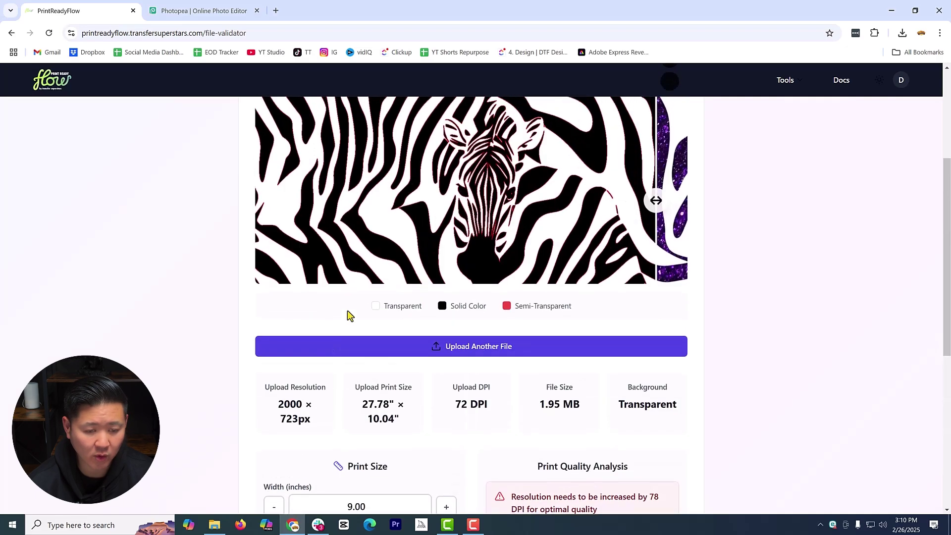
- Load the glitter zebra image and compare its original and transparency views with the slider
click(492, 440)
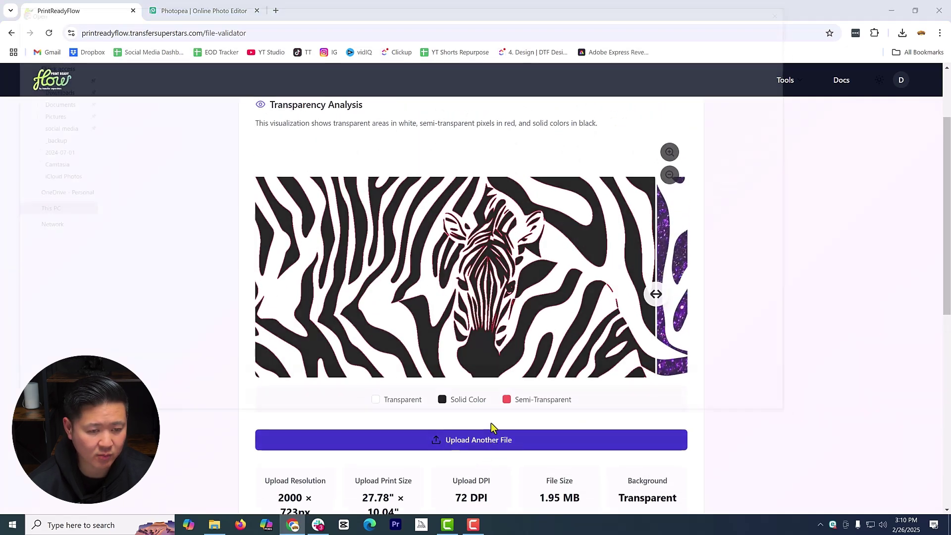
double_click(483, 129)
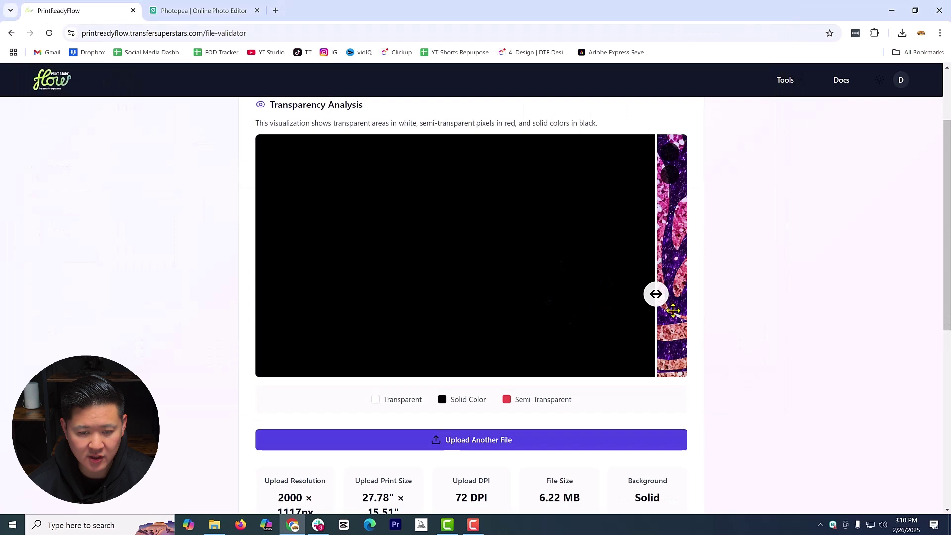
drag(658, 295, 303, 339)
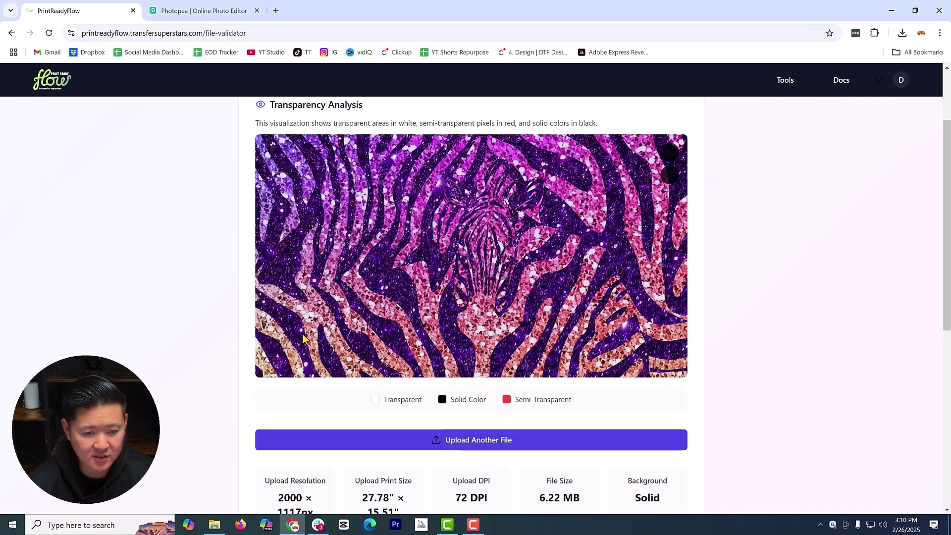
scroll(475, 270, up, 1)
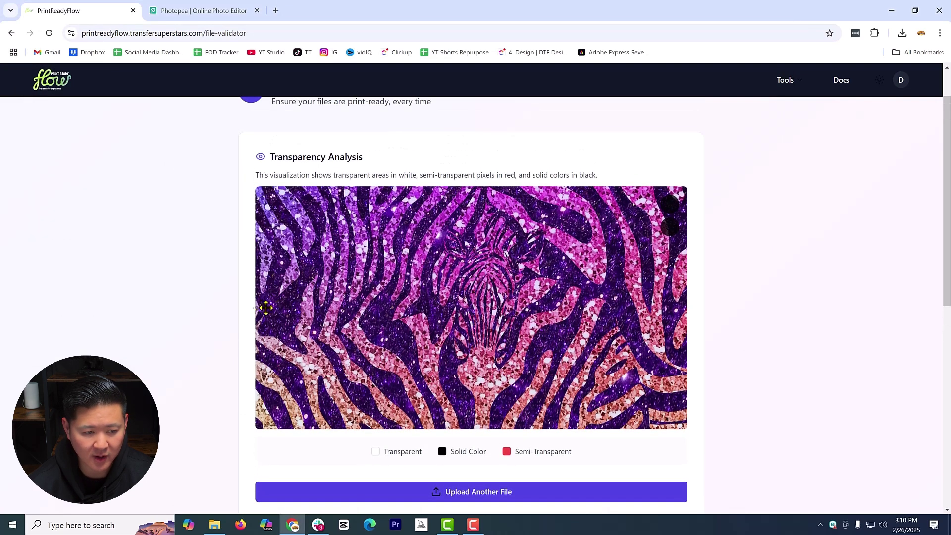
drag(266, 308, 307, 326)
- Set the print width to 10.00 inches, giving 5.58 in height and a 100 DPI shortfall
scroll(307, 325, down, 7)
click(305, 290)
text(6.01)
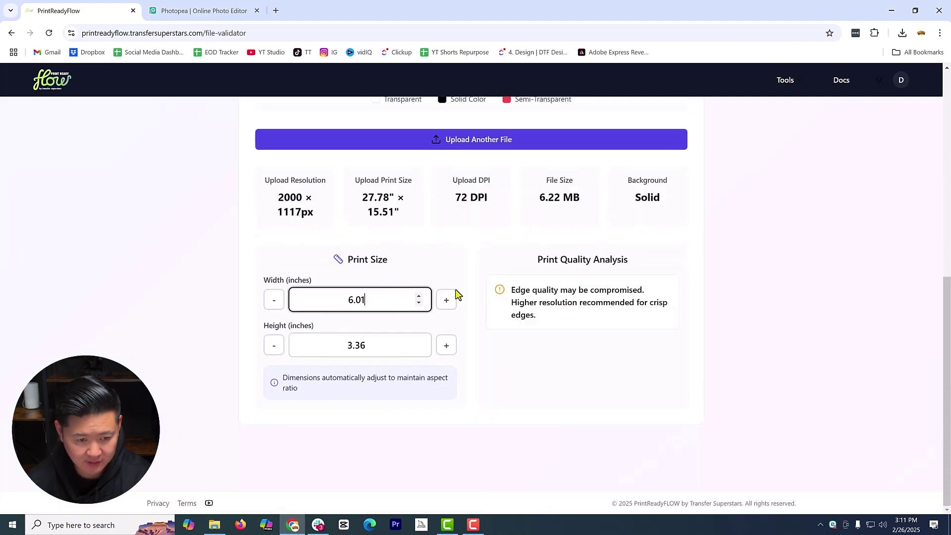
click(420, 284)
click(420, 283)
click(419, 283)
click(420, 284)
scroll(660, 296, up, 1)
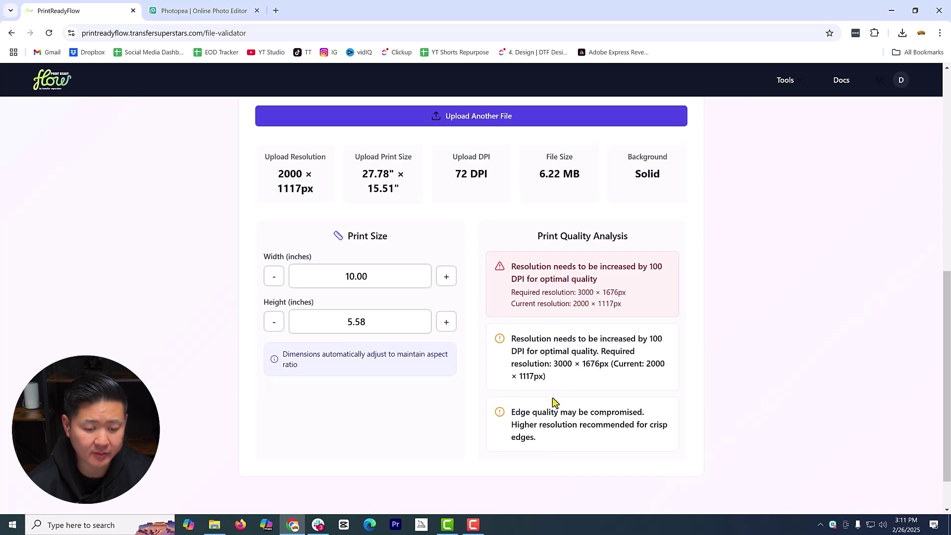
scroll(551, 397, up, 7)
scroll(470, 352, down, 2)
- Load the green cross BT logo and slide between its transparency map and original
click(470, 381)
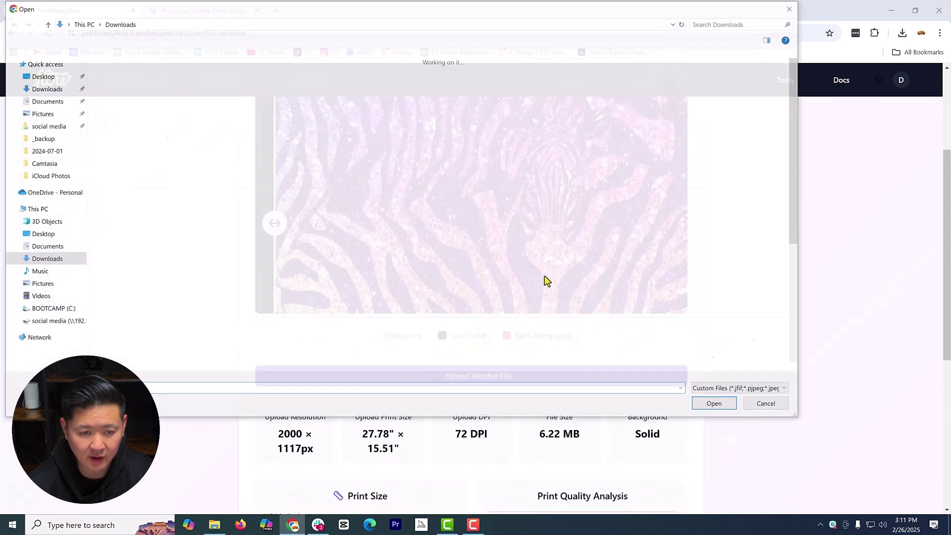
double_click(658, 99)
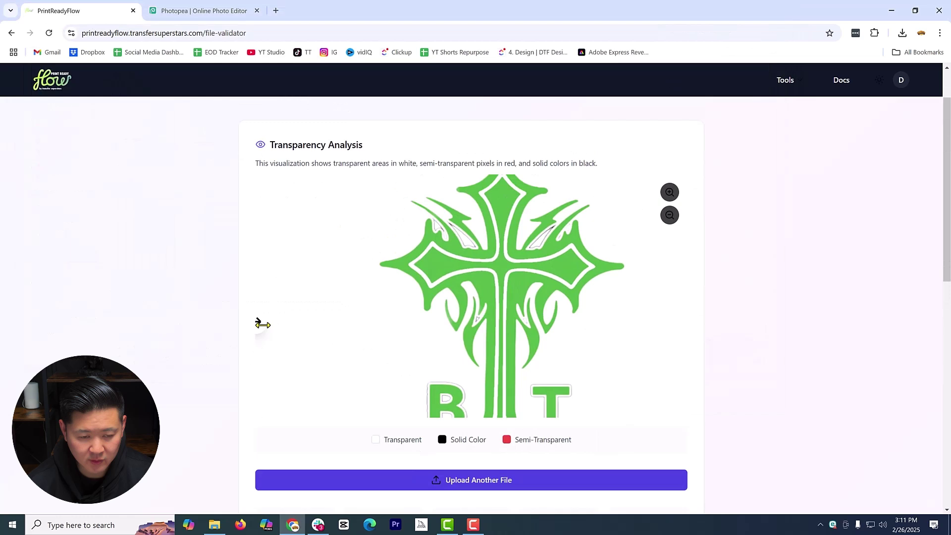
drag(258, 321, 342, 319)
drag(439, 288, 402, 340)
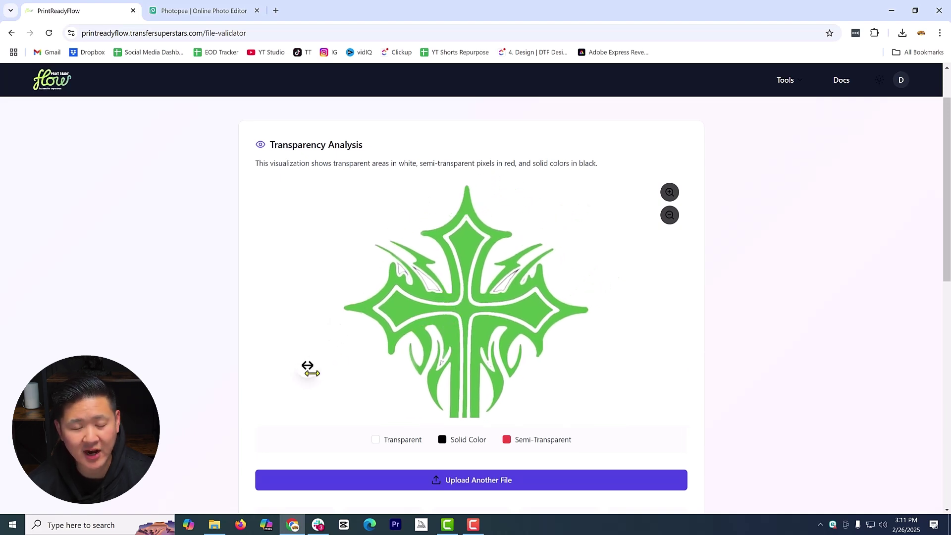
drag(312, 373, 592, 365)
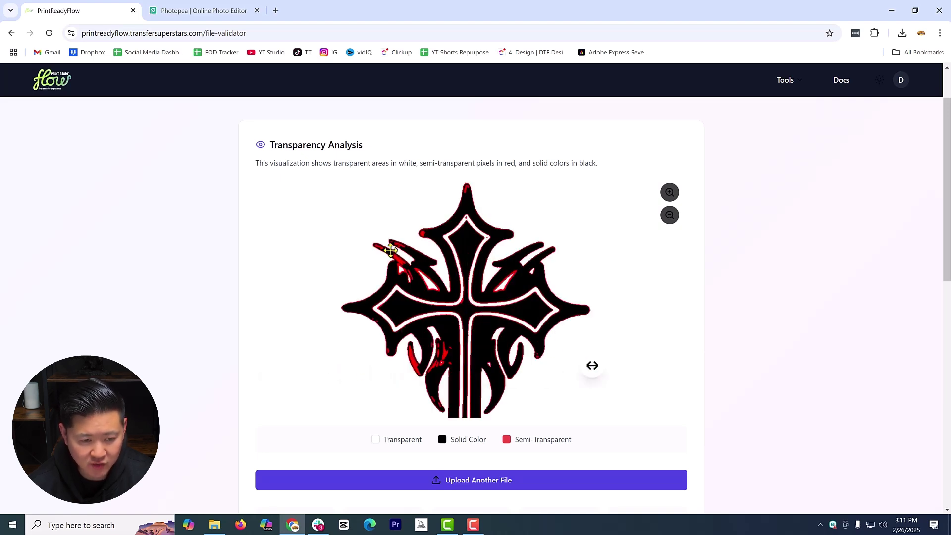
- Pan and zoom the logo preview, comparing views, then review its 228 DPI shortfall stats
scroll(510, 304, down, 2)
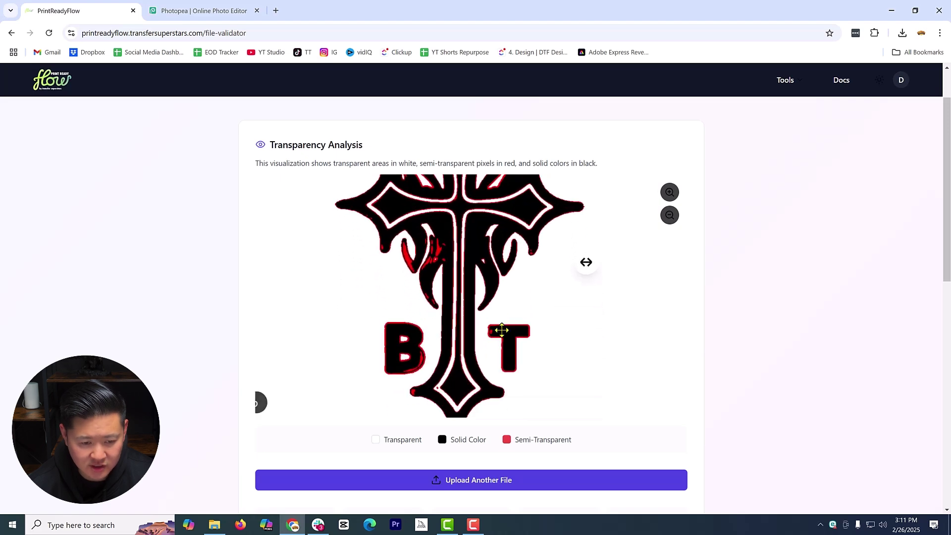
drag(490, 308, 532, 289)
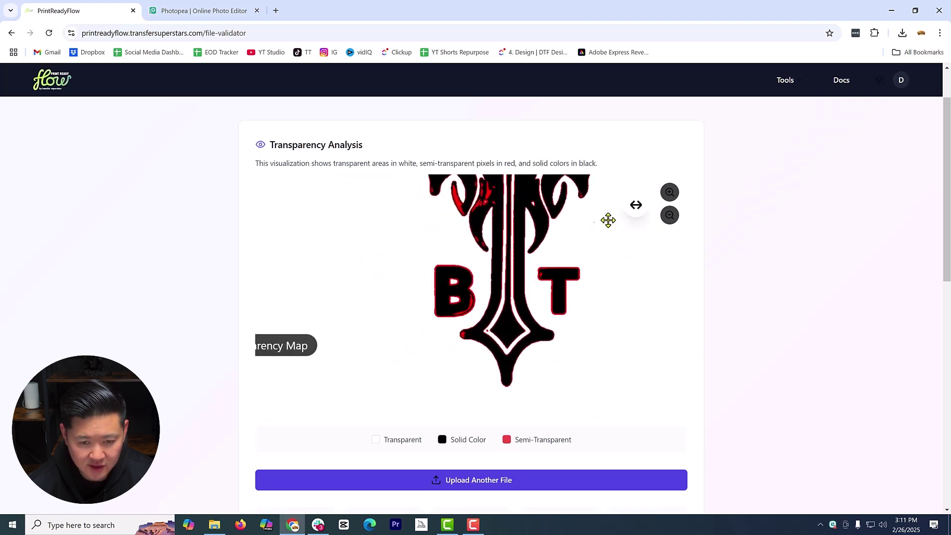
drag(634, 207, 393, 257)
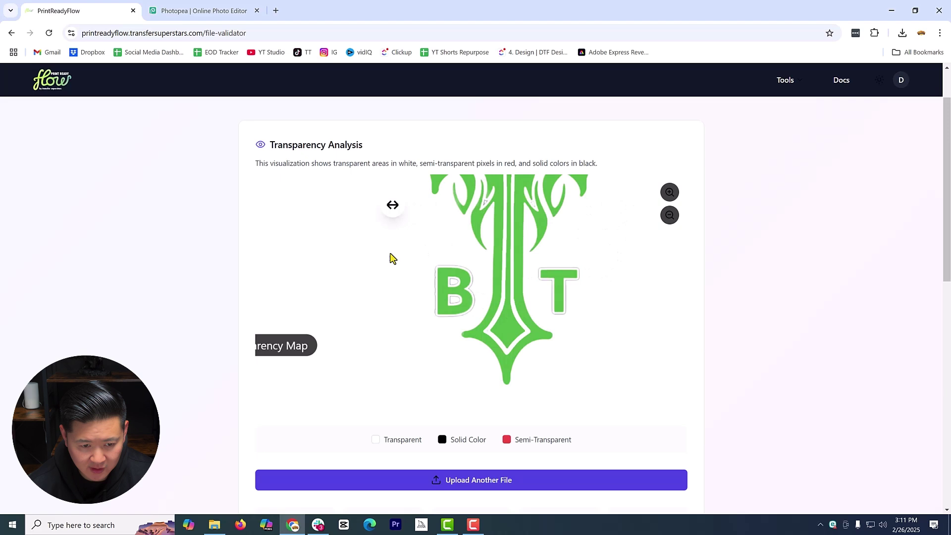
scroll(528, 215, up, 3)
click(669, 216)
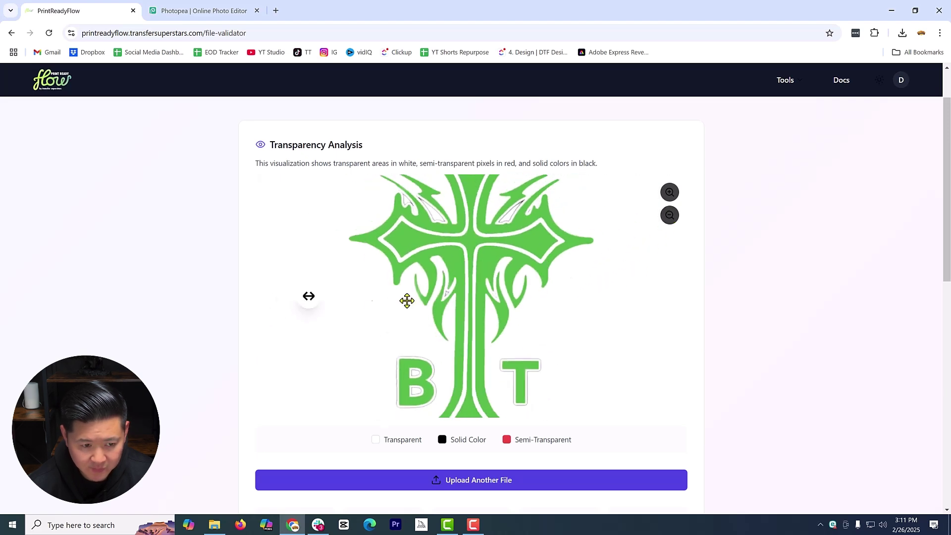
drag(312, 298, 280, 296)
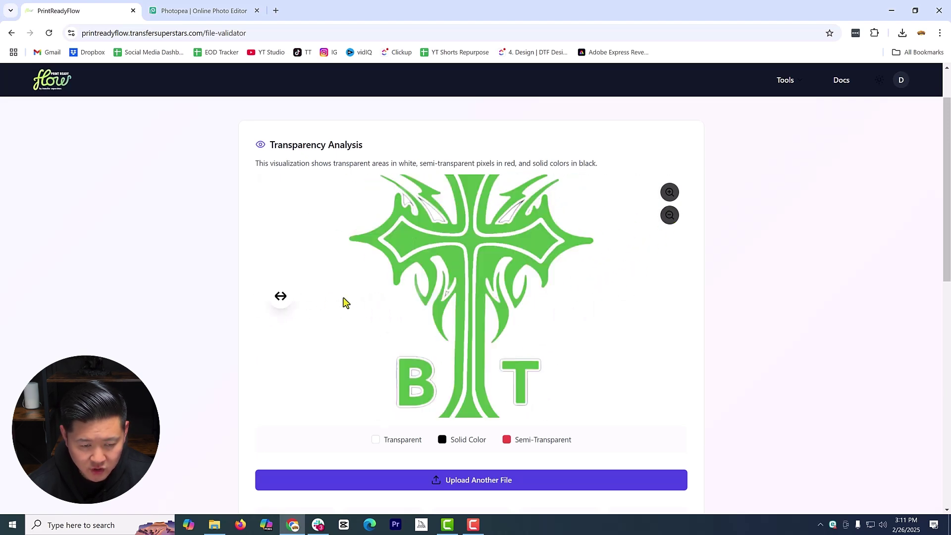
drag(346, 302, 363, 314)
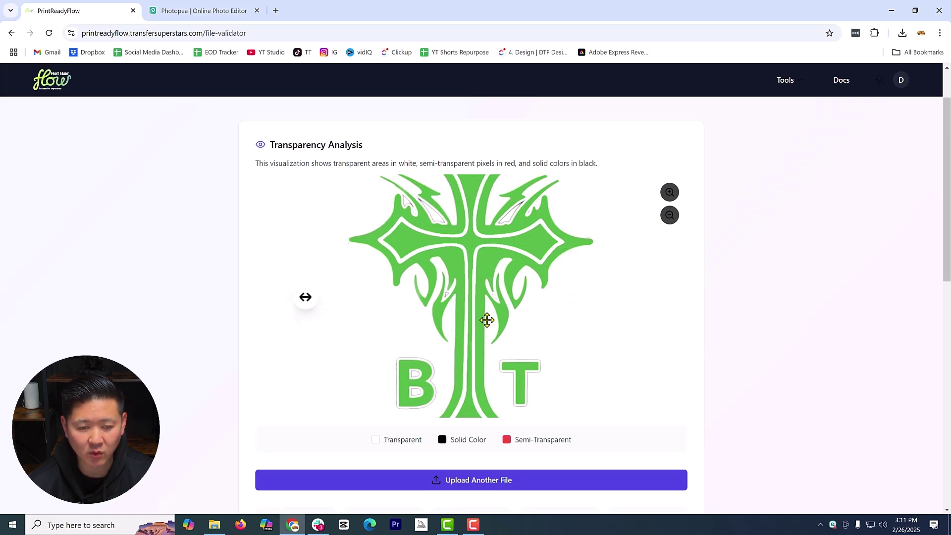
drag(487, 320, 501, 284)
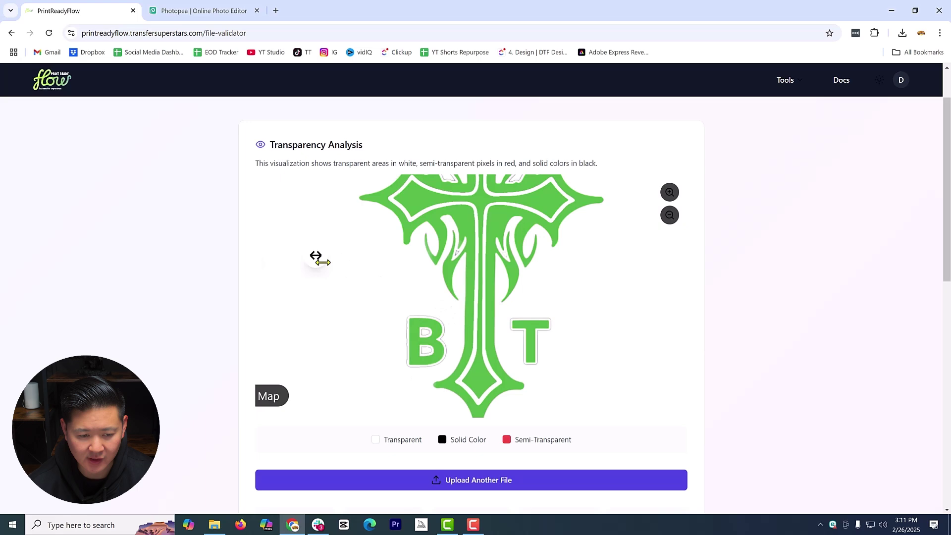
drag(320, 259, 323, 307)
scroll(460, 327, down, 4)
scroll(380, 336, down, 1)
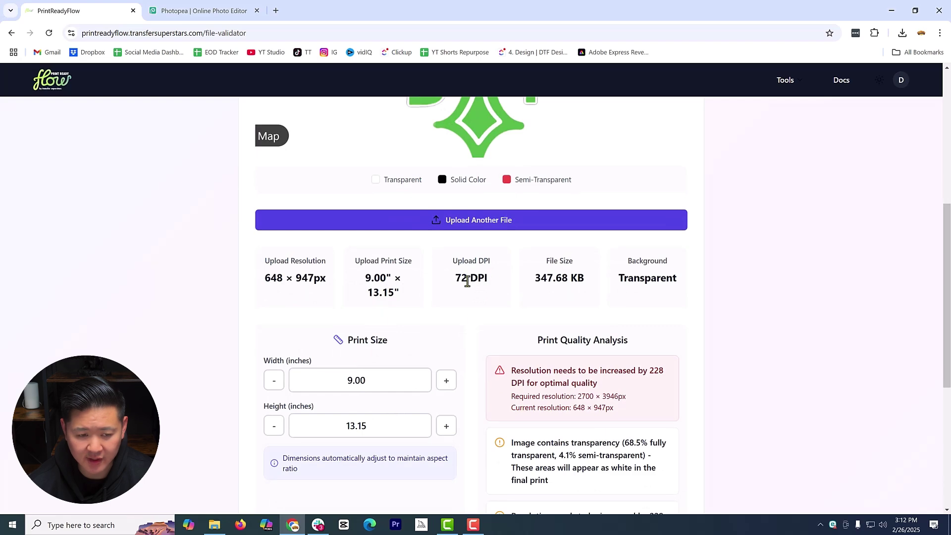
scroll(307, 342, down, 5)
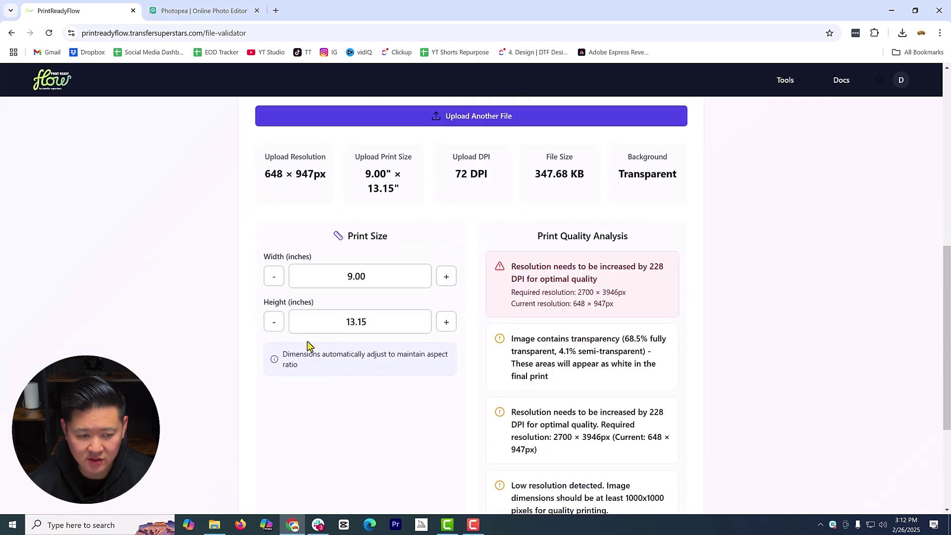
scroll(545, 337, up, 2)
scroll(579, 278, down, 1)
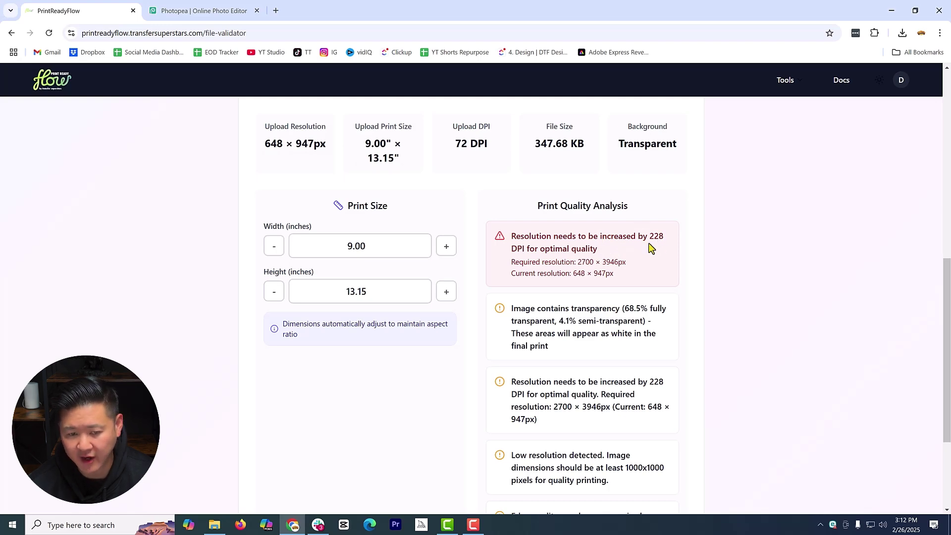
scroll(561, 299, down, 2)
scroll(561, 300, up, 2)
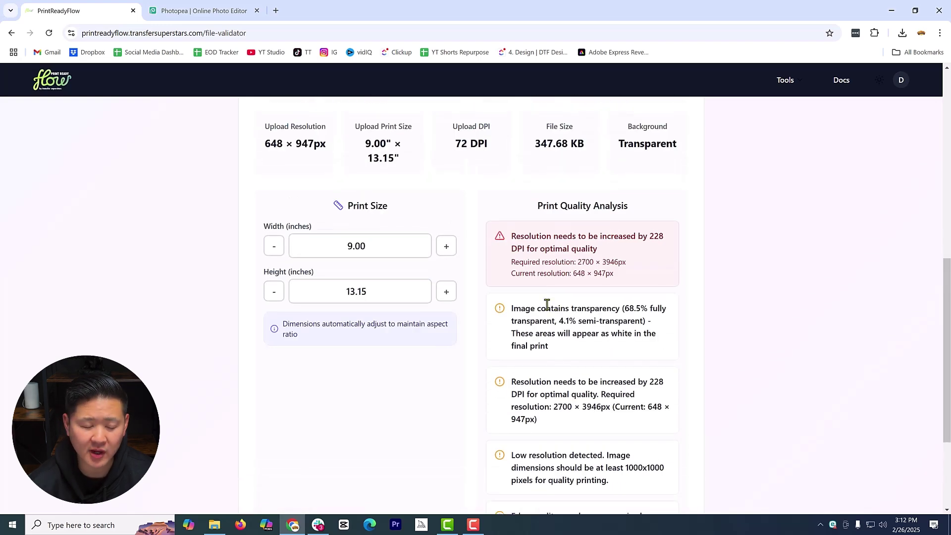
scroll(425, 285, up, 9)
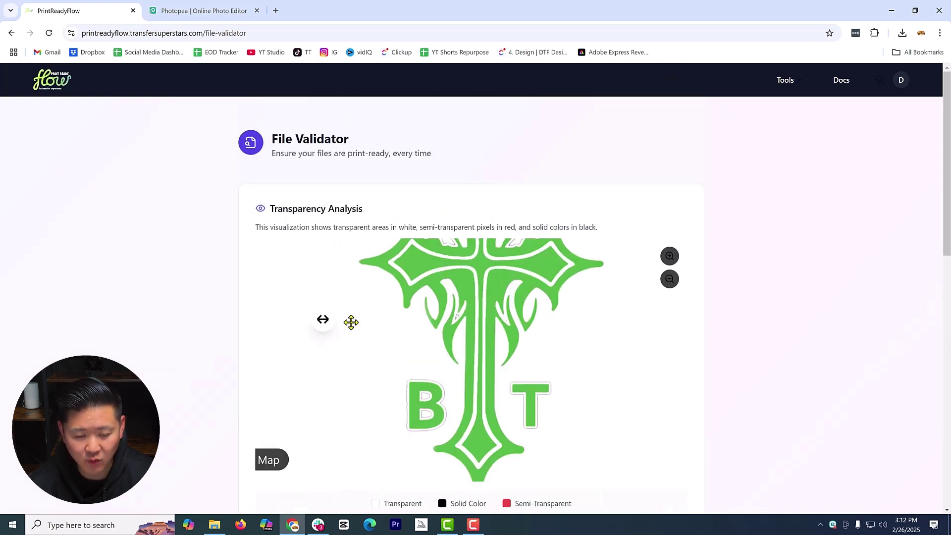
drag(322, 328, 596, 314)
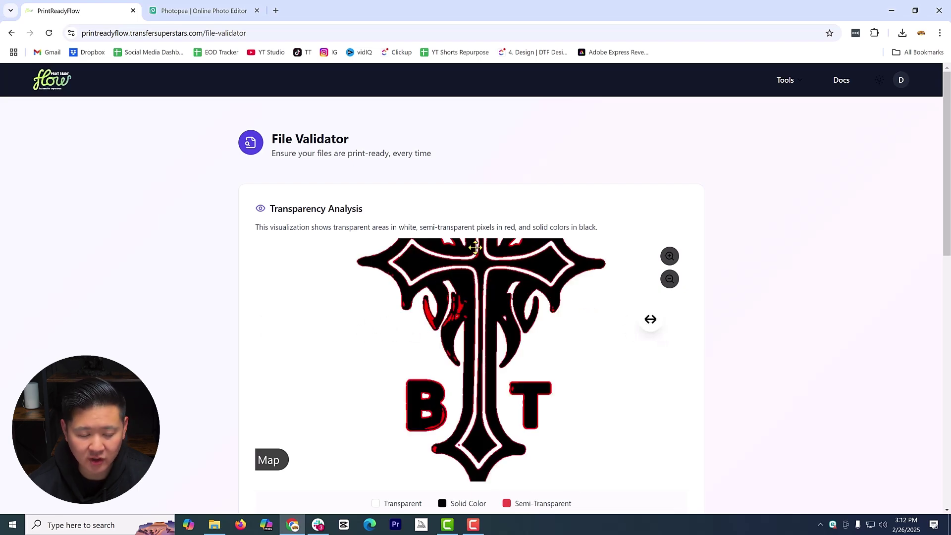
scroll(596, 301, down, 3)
scroll(471, 325, down, 4)
scroll(471, 325, up, 4)
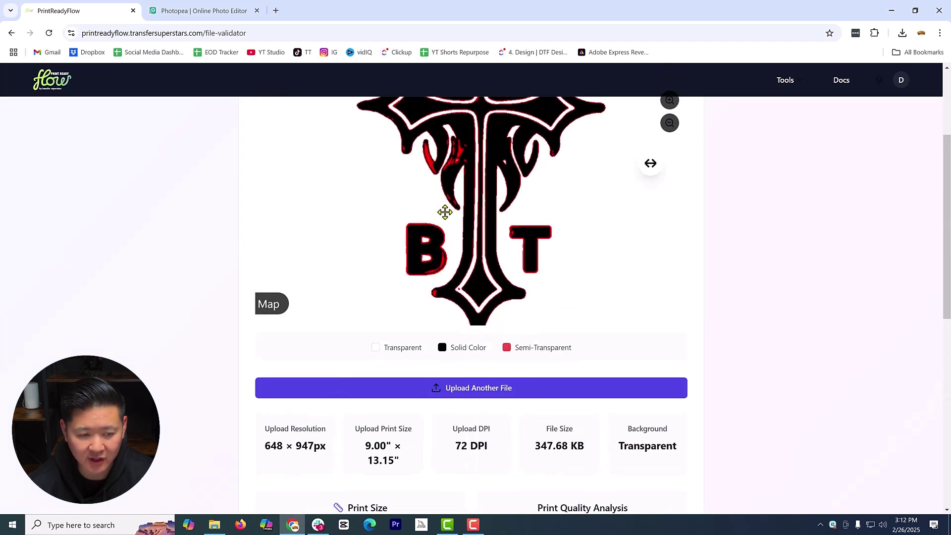
scroll(352, 290, down, 4)
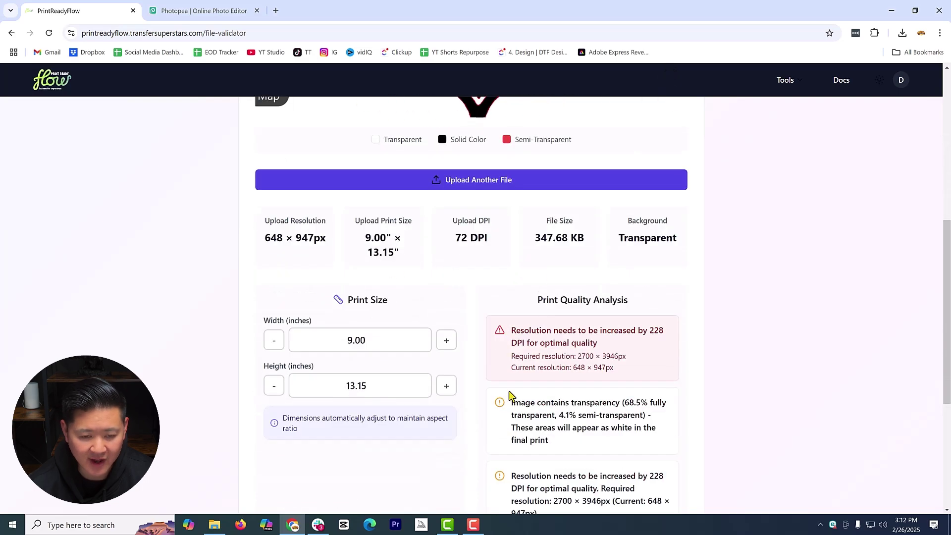
scroll(565, 395, down, 5)
scroll(471, 361, up, 11)
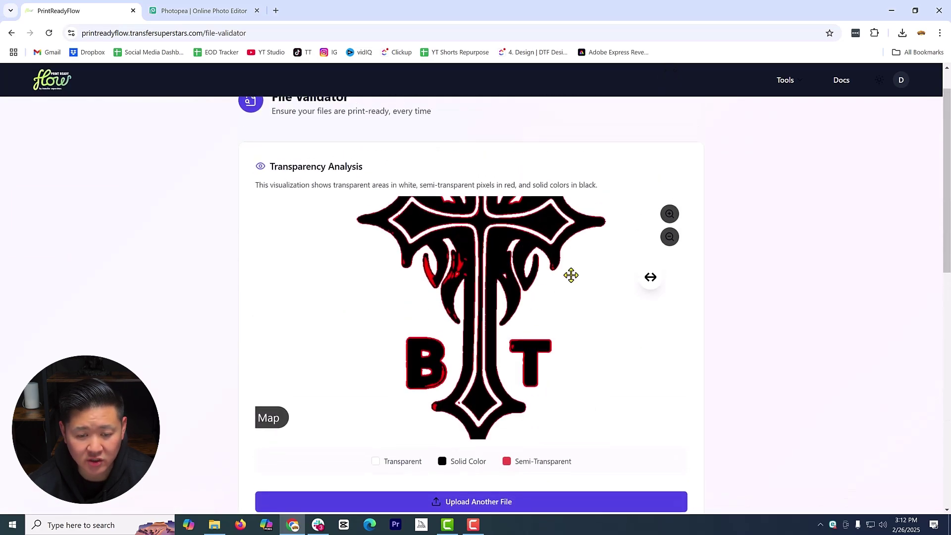
drag(650, 276, 411, 295)
scroll(412, 295, up, 1)
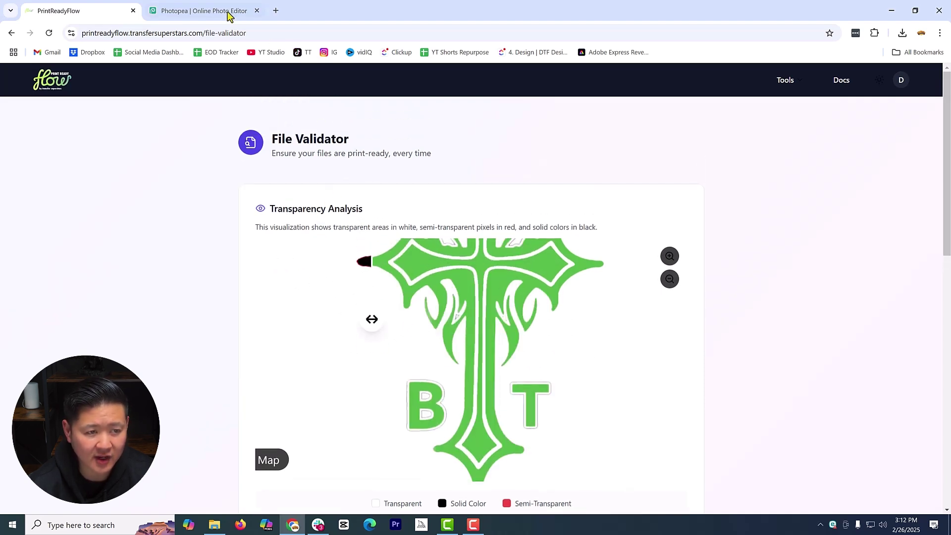
- Go to transfersuperstars.com and launch the DTF Transfer Gang Sheet Builder with a 22 in X 24 in sheet
click(275, 11)
text(trans)
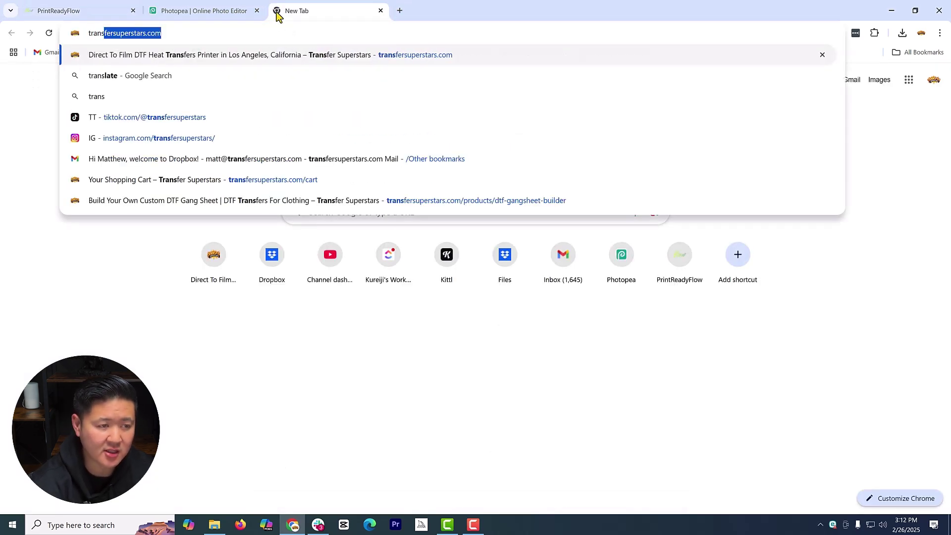
key(Return)
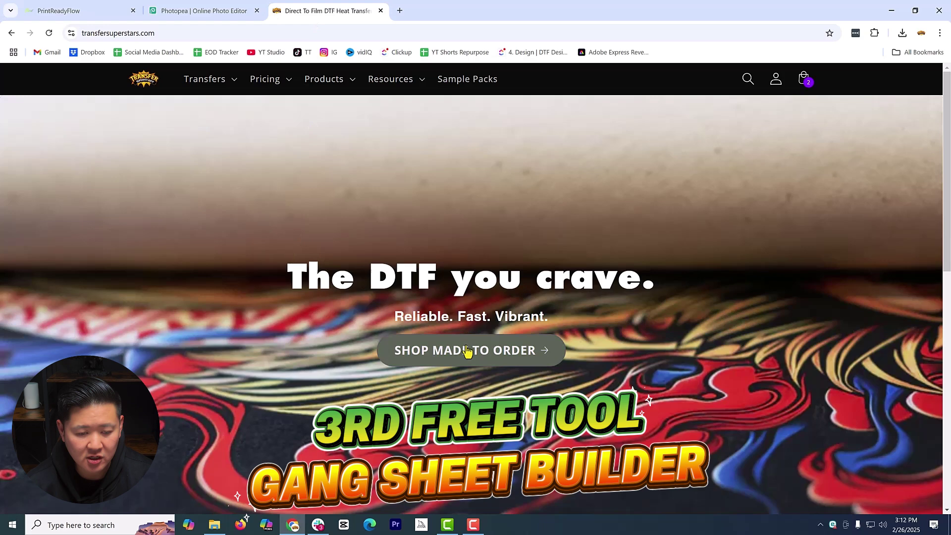
click(468, 351)
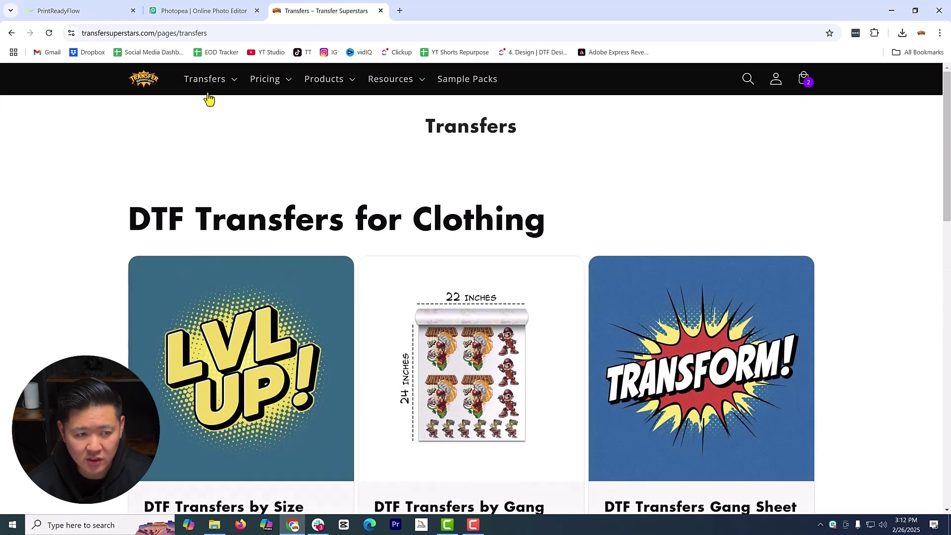
click(207, 94)
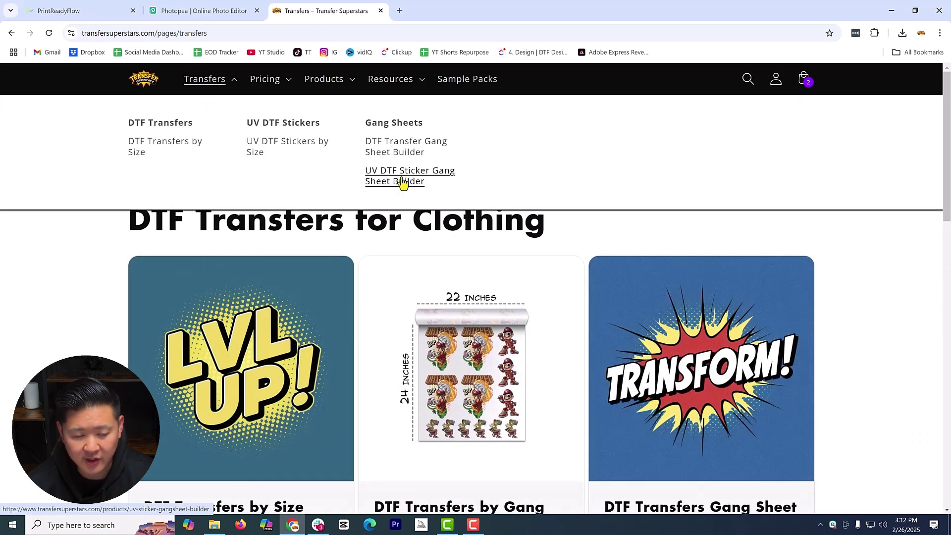
click(415, 153)
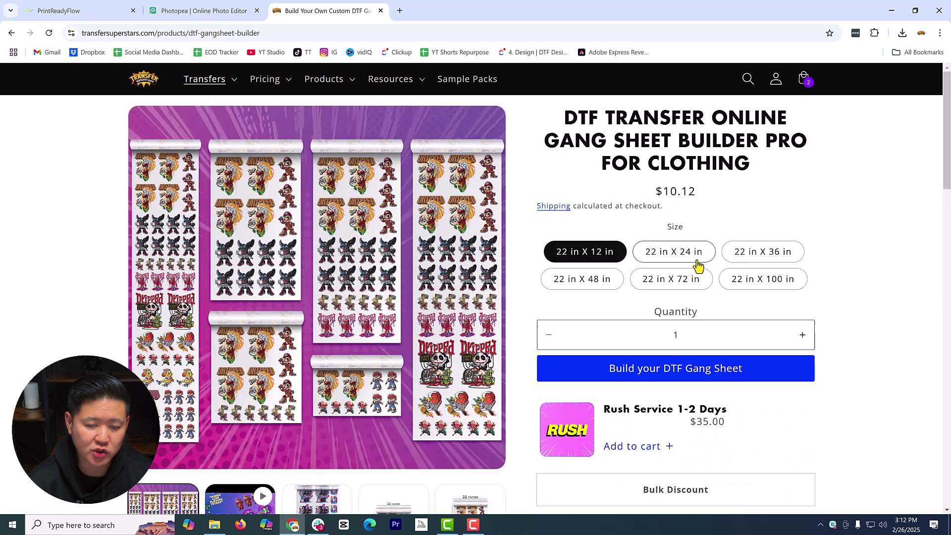
click(679, 254)
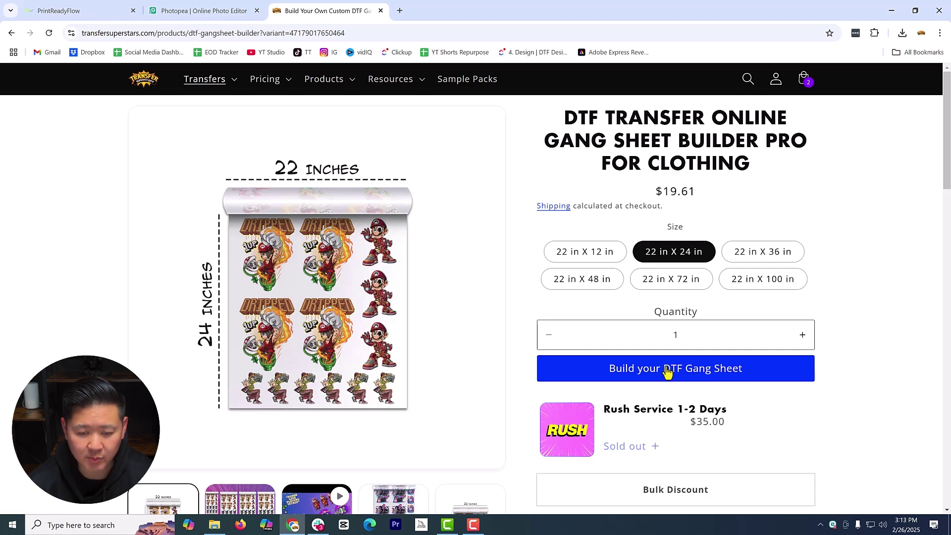
click(667, 371)
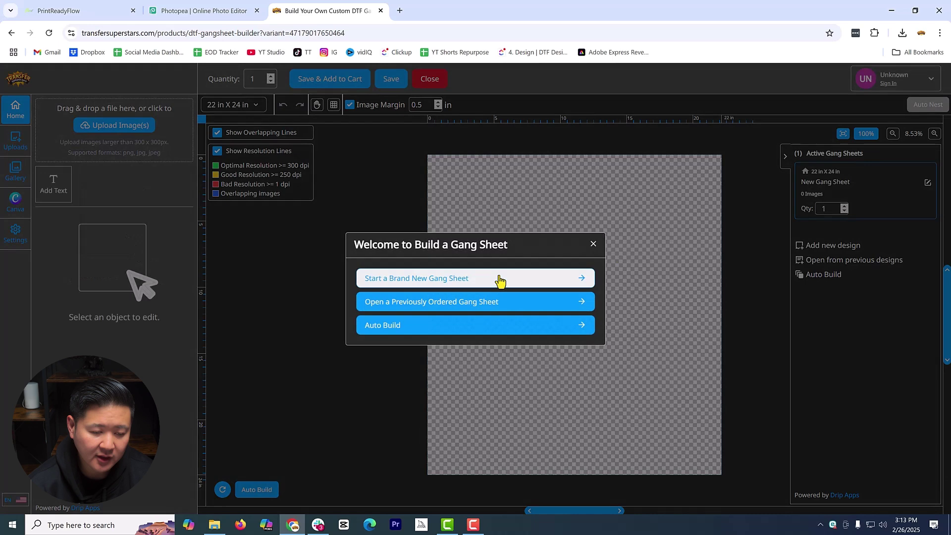
- Start a brand new gang sheet and upload all seven of today's design files from Downloads
click(499, 281)
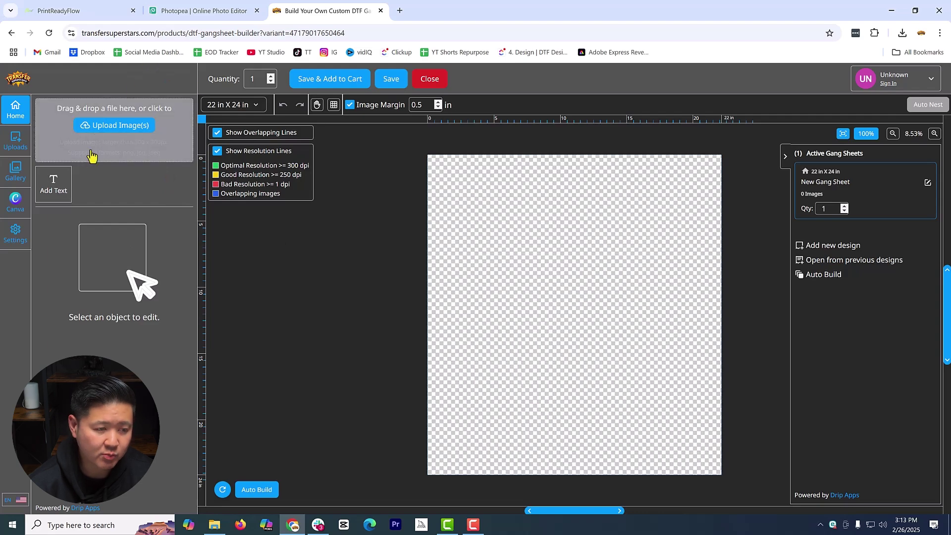
click(124, 127)
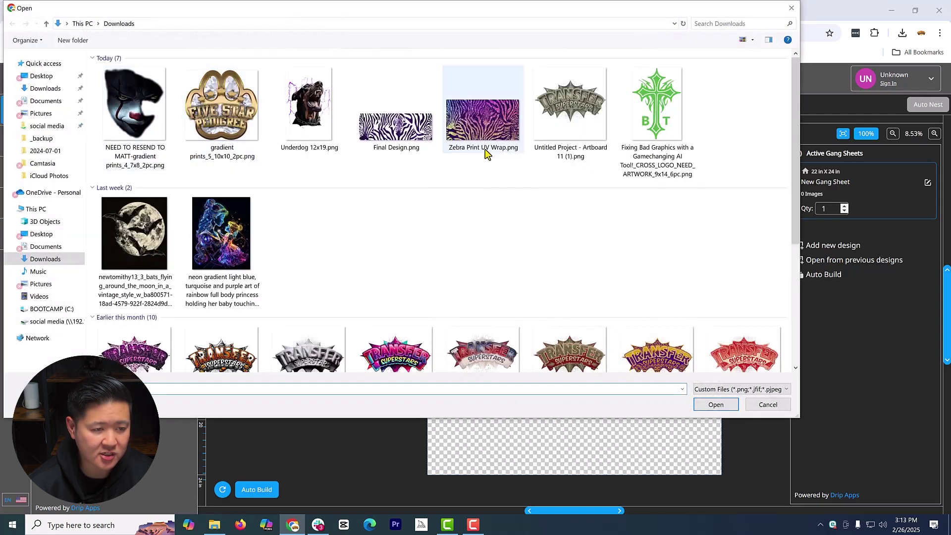
click(131, 138)
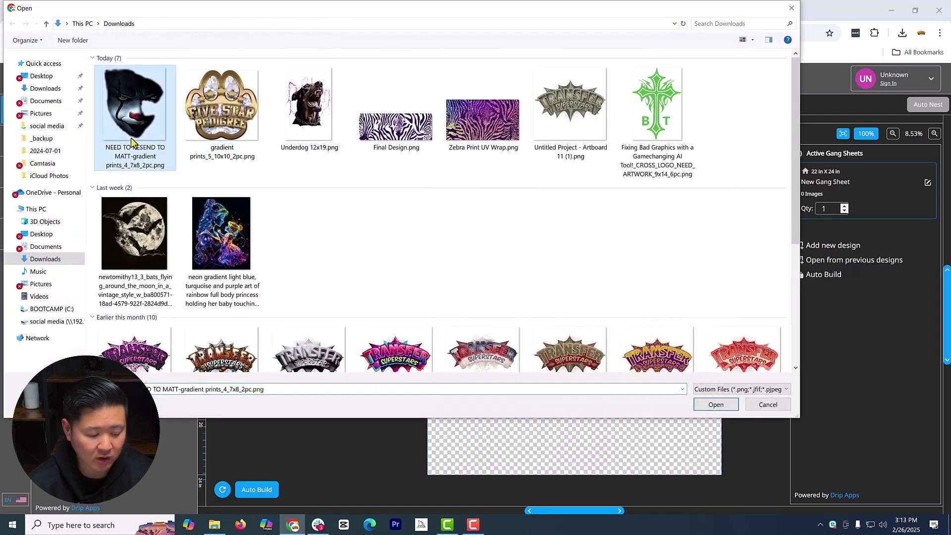
shift+click(666, 115)
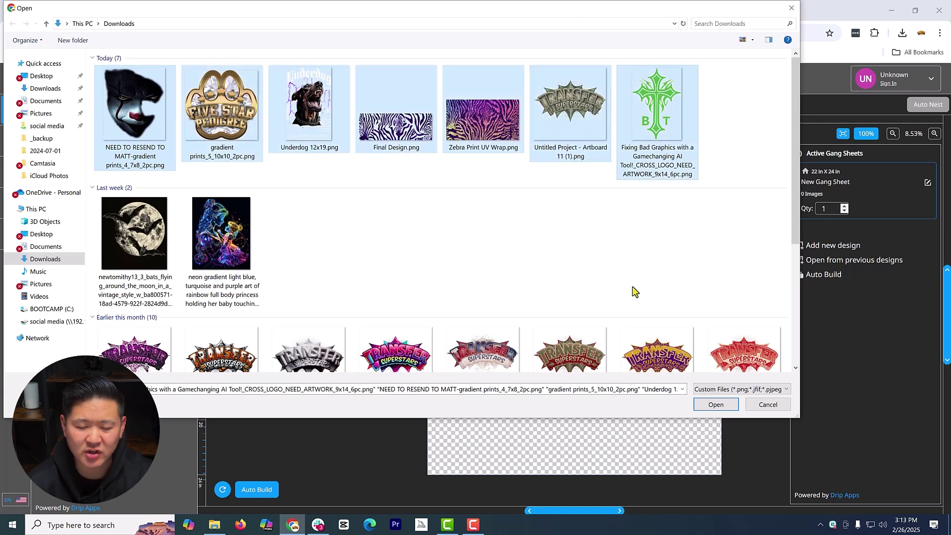
click(715, 404)
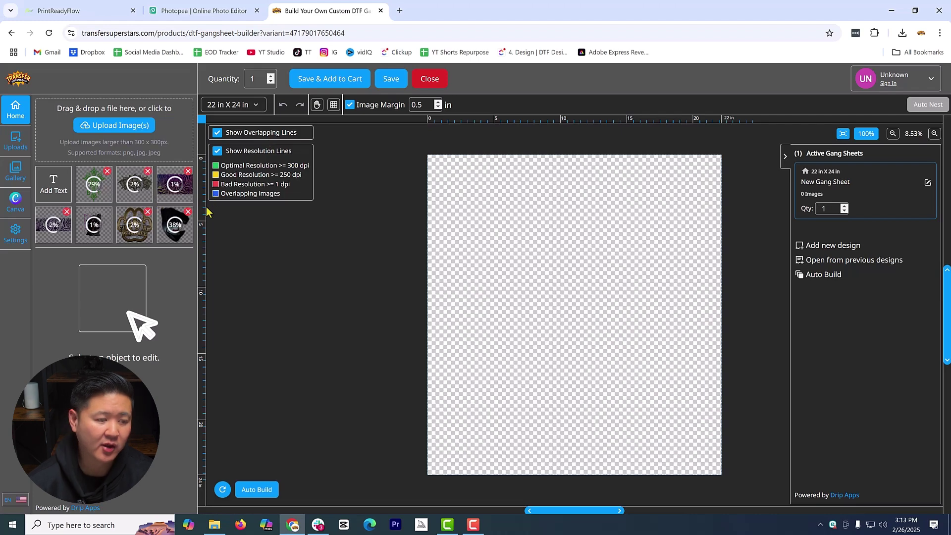
- Change the sheet size to 22 in X 36 in and continue past the zebra's Background Warning
click(247, 109)
click(240, 164)
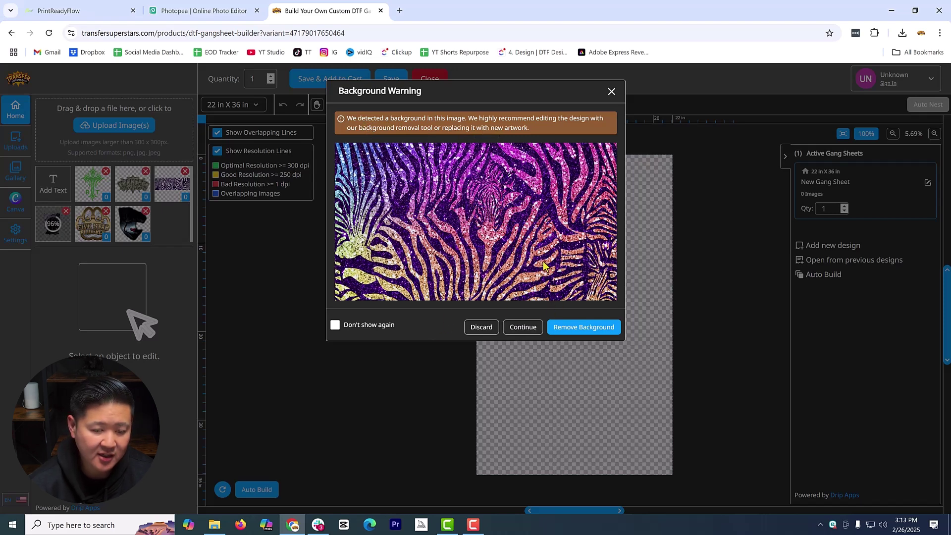
click(512, 331)
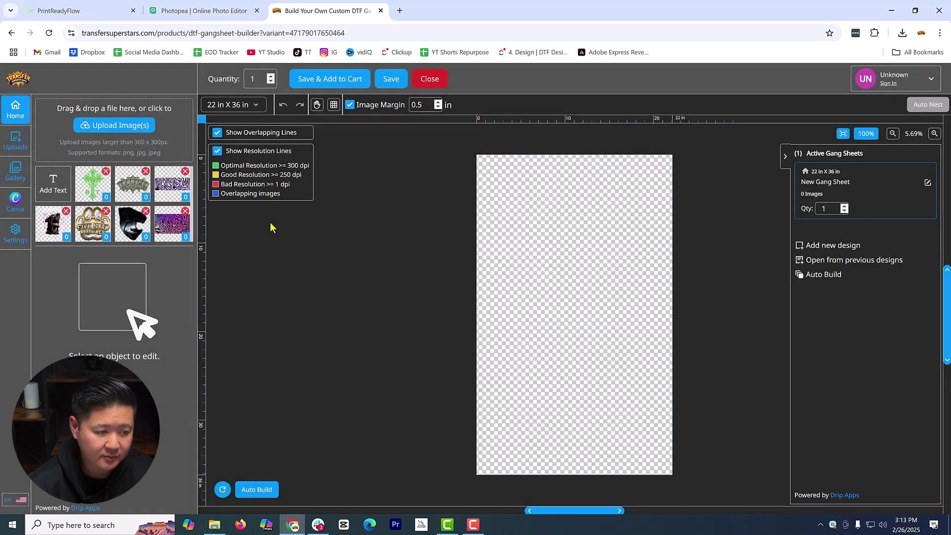
- Add all seven designs to the sheet: cross, logo, zebra, Doberman, Five Star, clown, purple zebra
click(97, 189)
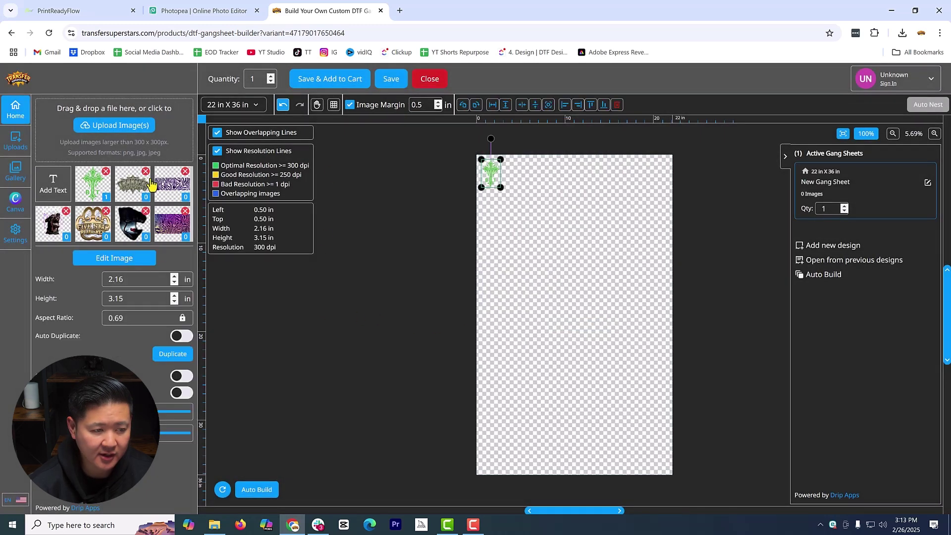
click(148, 184)
click(174, 193)
click(68, 231)
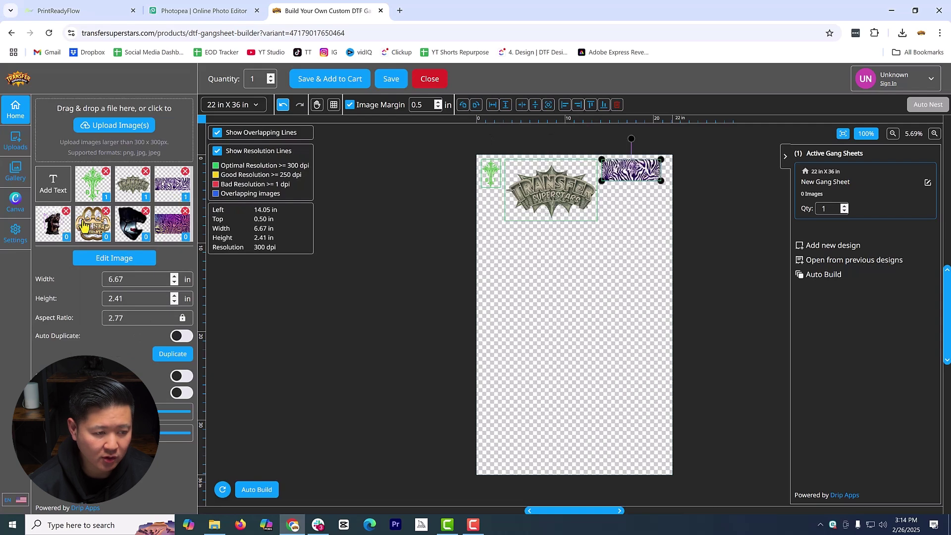
click(98, 233)
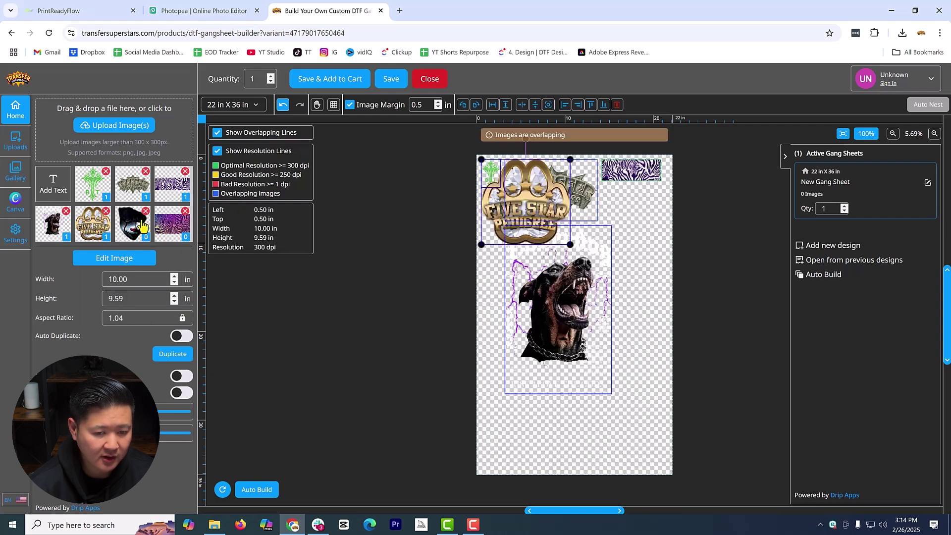
click(133, 226)
click(172, 226)
- Move the Doberman design lower left and check the cross at 2.16 × 3.15 in, 300 dpi
mouse_move(495, 347)
mouse_down()
mouse_move(510, 355)
mouse_move(492, 335)
mouse_up()
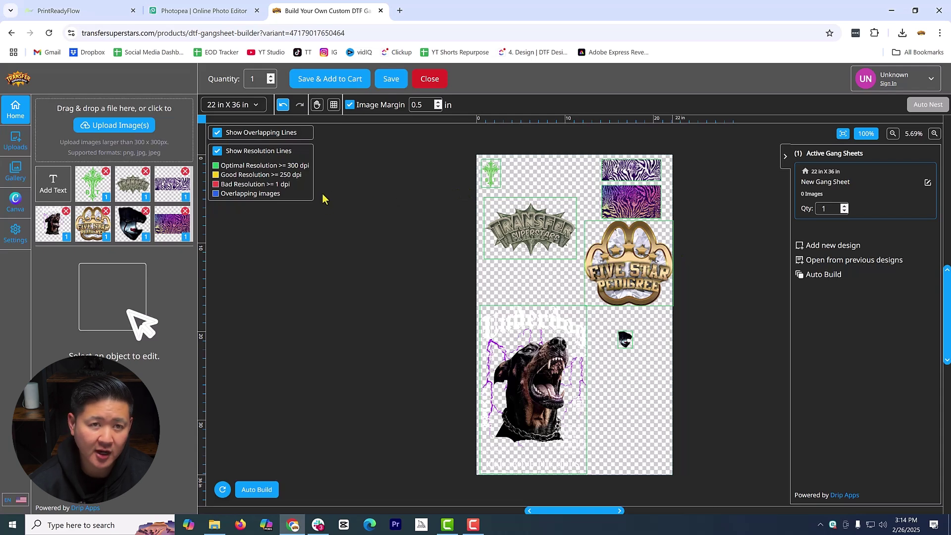
click(495, 176)
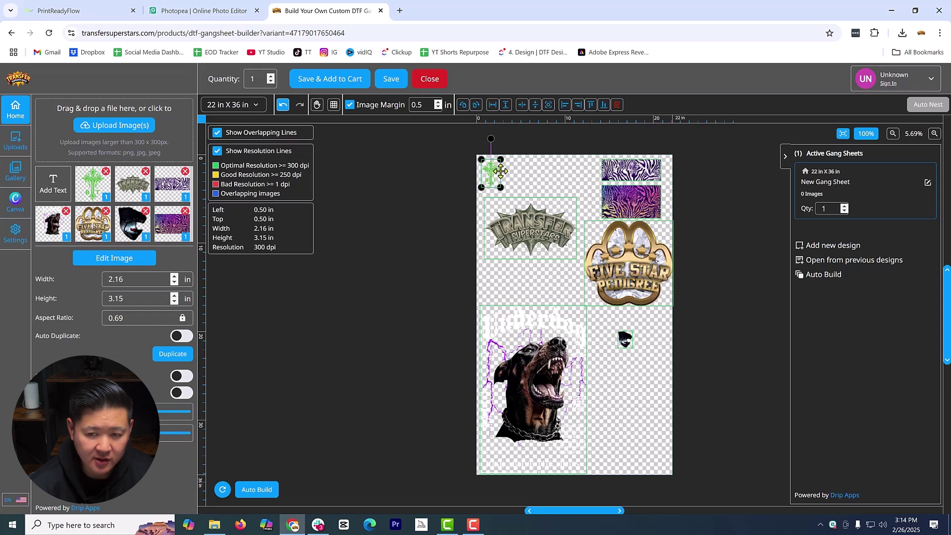
click(934, 133)
click(934, 134)
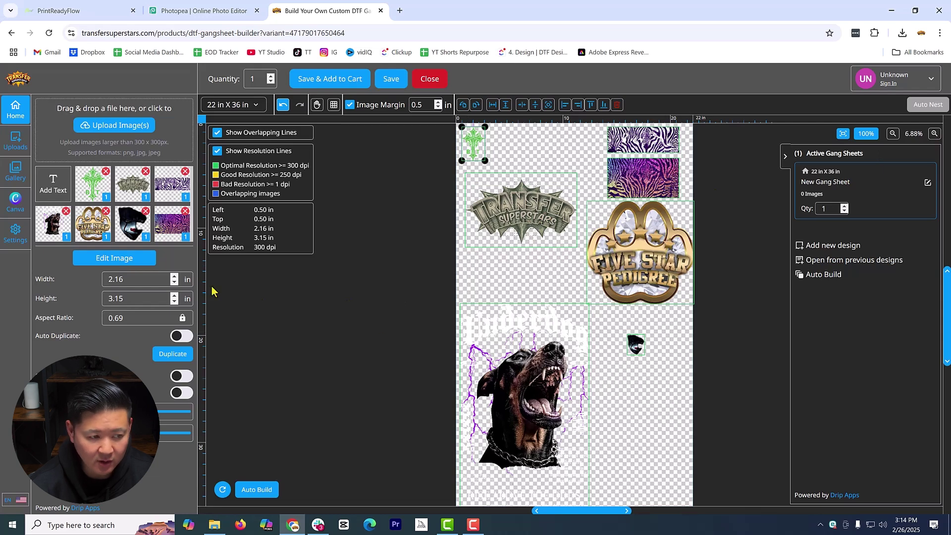
- Set the Visual Aid preview background to grey after trying black, then reselect the green cross
click(13, 245)
click(161, 192)
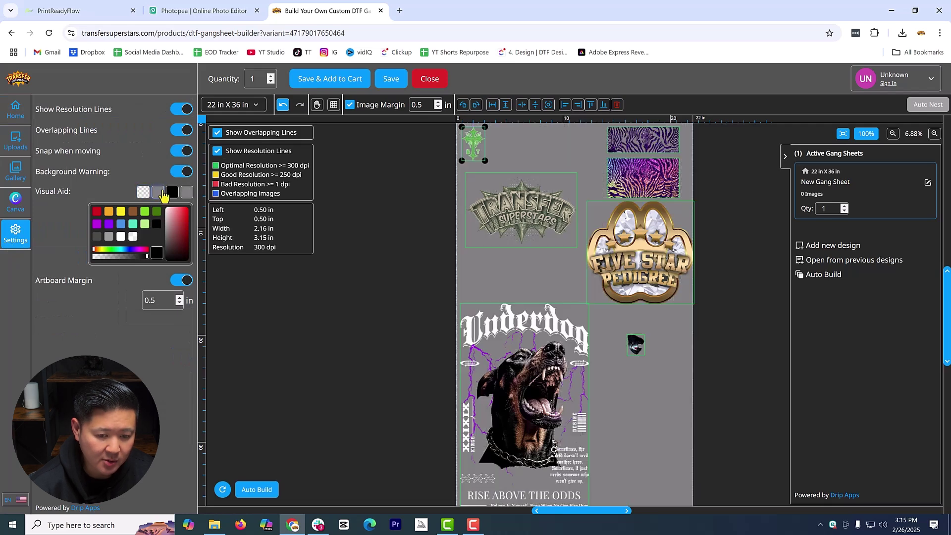
click(171, 192)
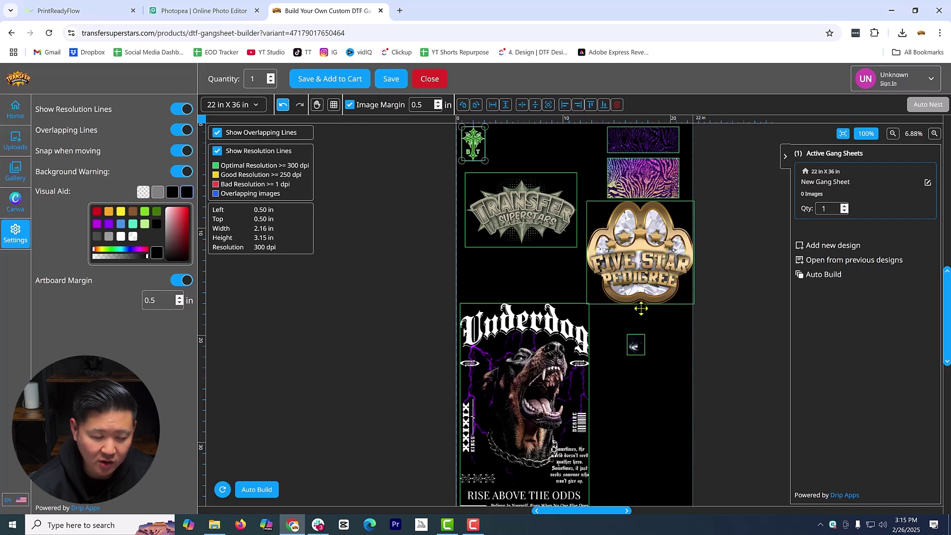
click(158, 193)
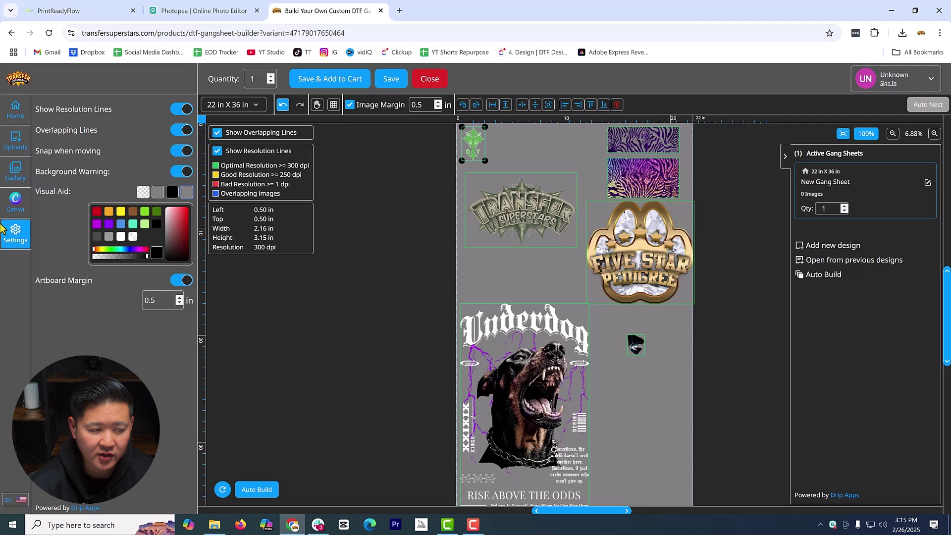
click(507, 267)
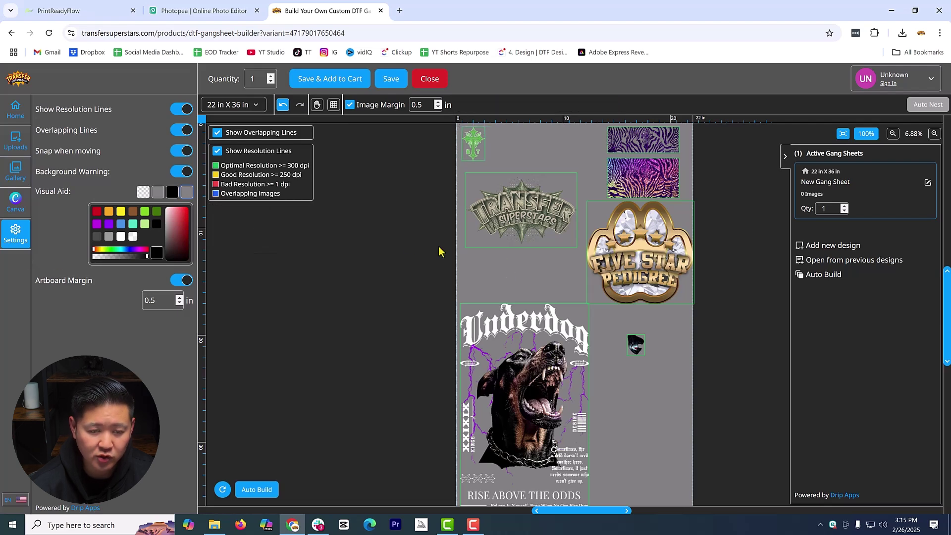
click(467, 149)
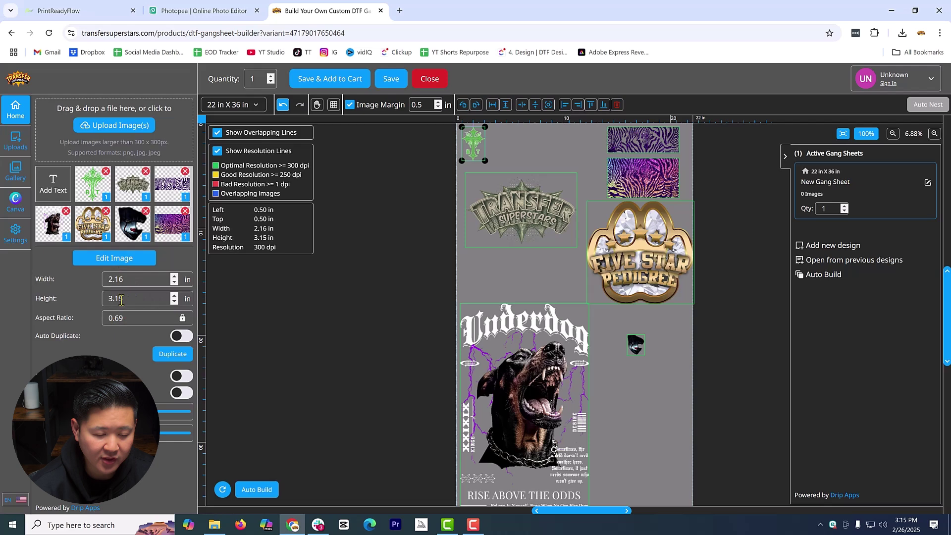
- Check the cross's width value and zoom in closely on the sheet
click(181, 277)
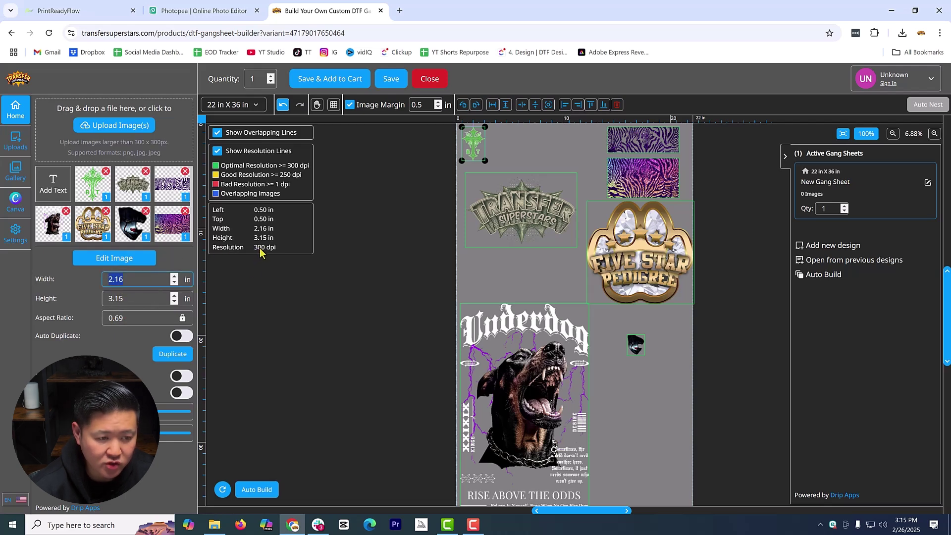
click(480, 149)
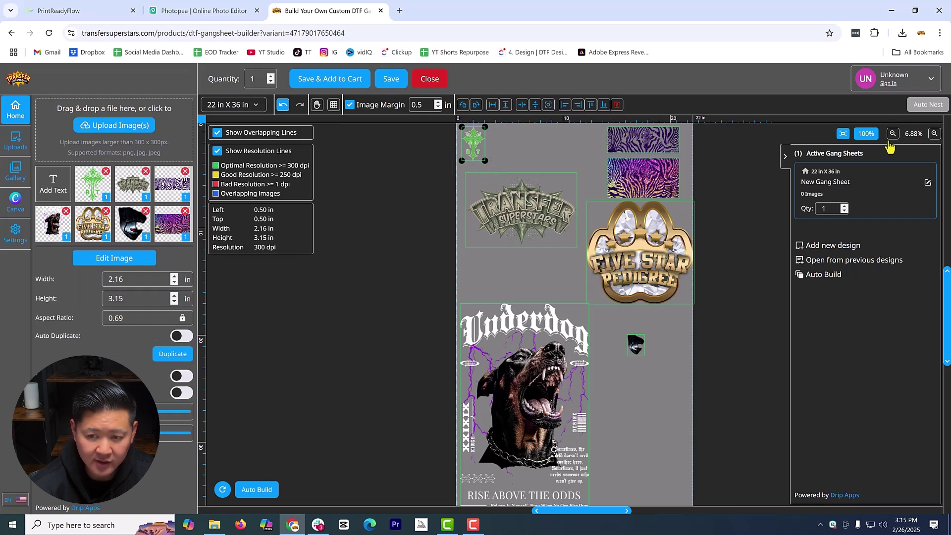
click(934, 135)
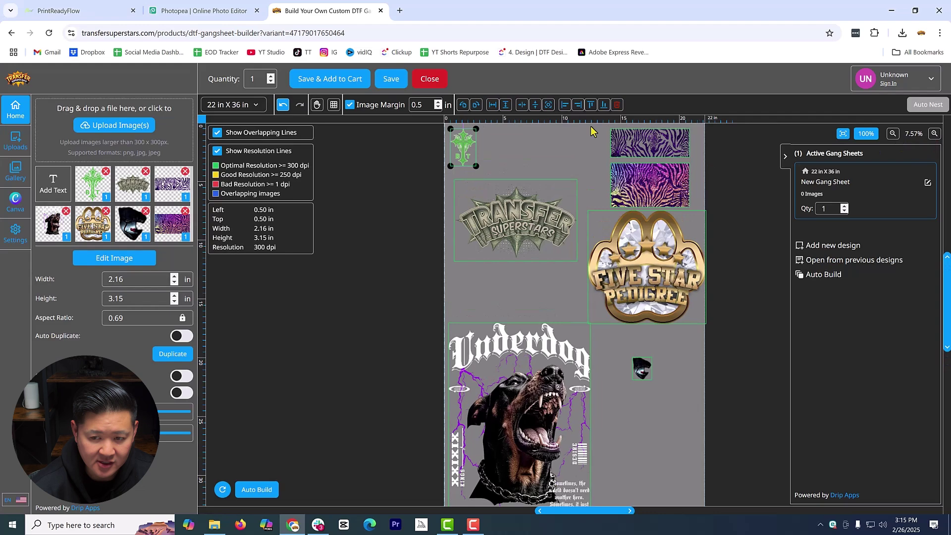
click(935, 134)
click(934, 134)
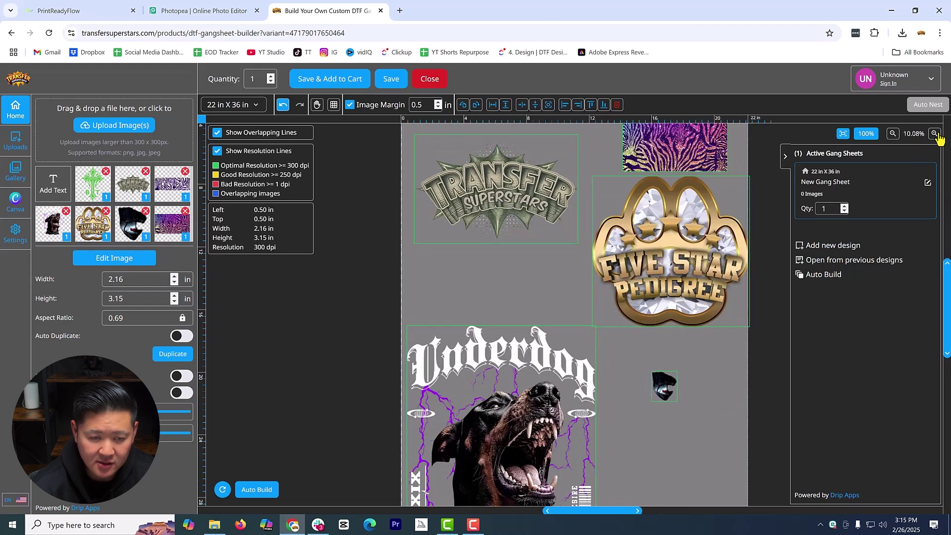
click(934, 134)
click(935, 134)
scroll(424, 199, up, 3)
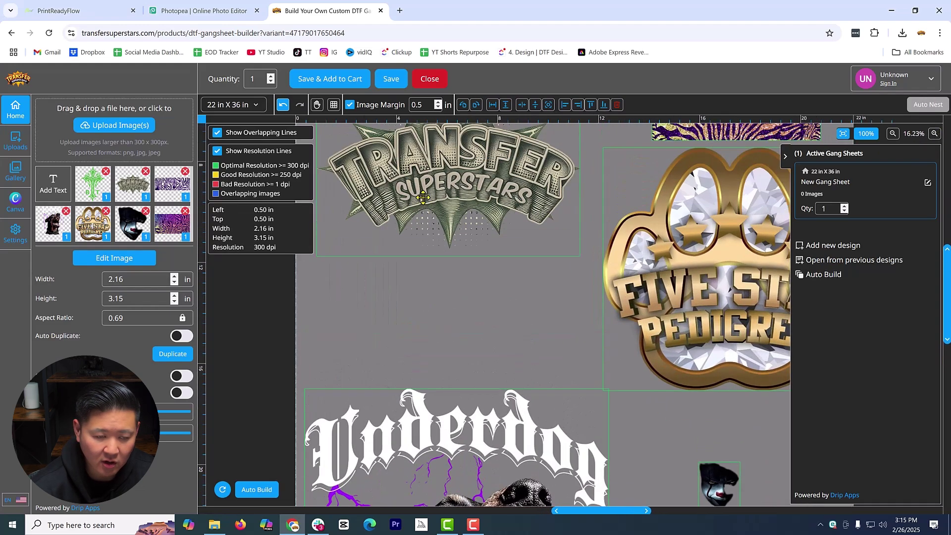
- Move the green cross right and enlarge it to 7.08 × 10.35 in, now 92 dpi
click(312, 233)
drag(312, 233, 444, 254)
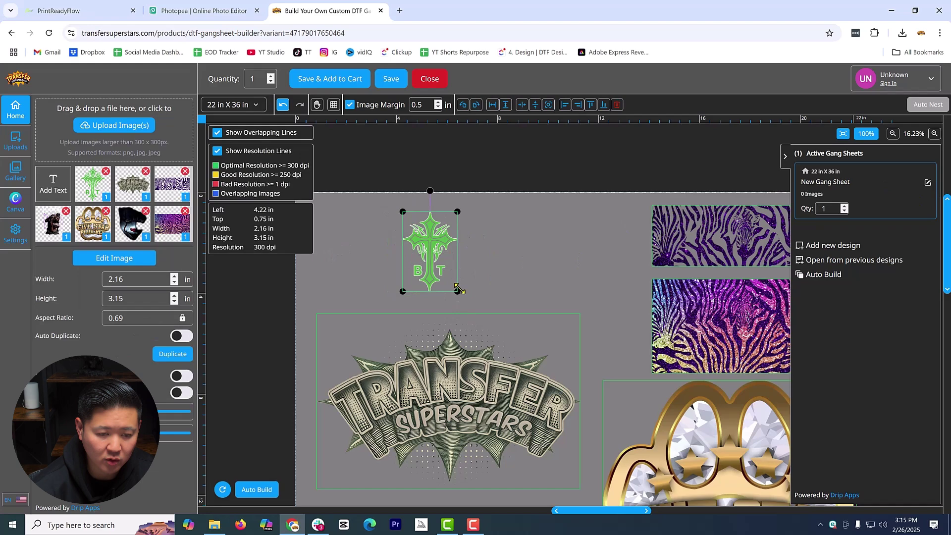
drag(457, 292, 582, 470)
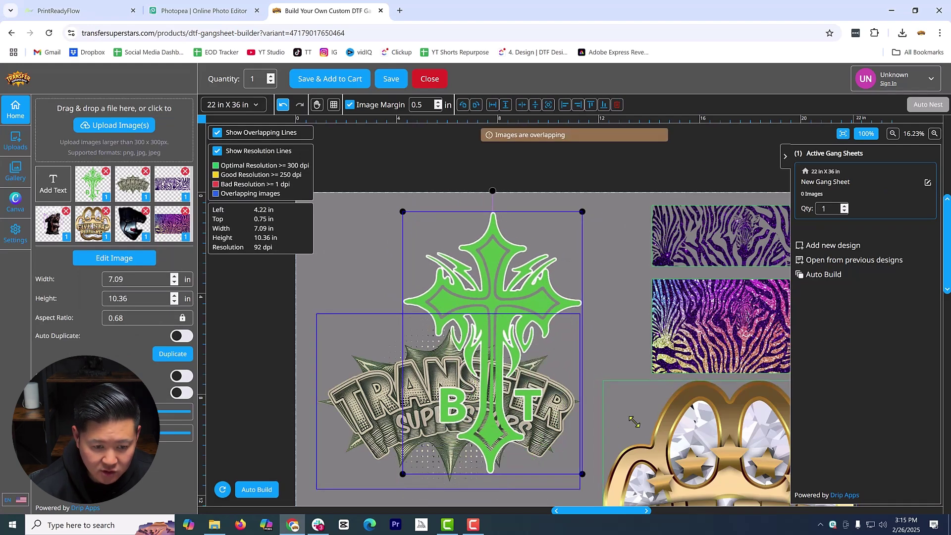
scroll(483, 388, down, 6)
scroll(471, 378, down, 1)
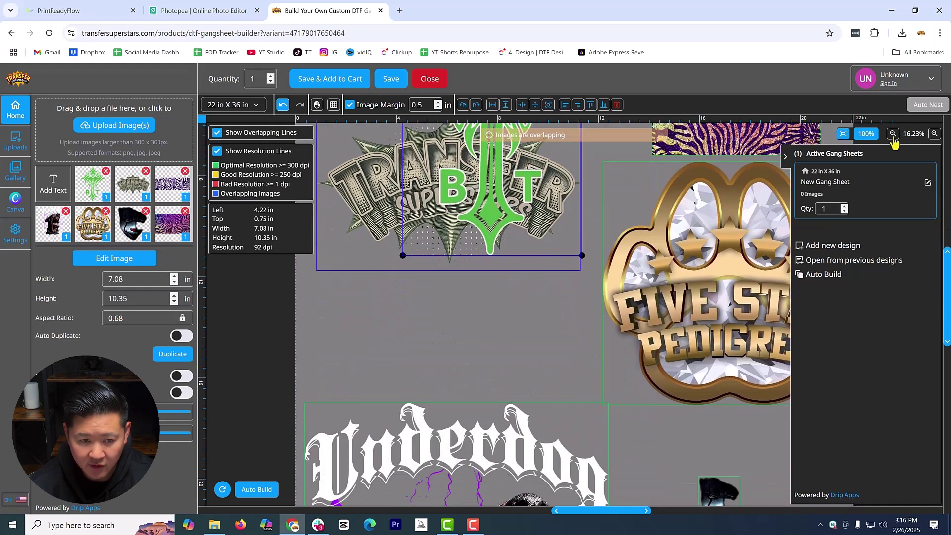
click(892, 133)
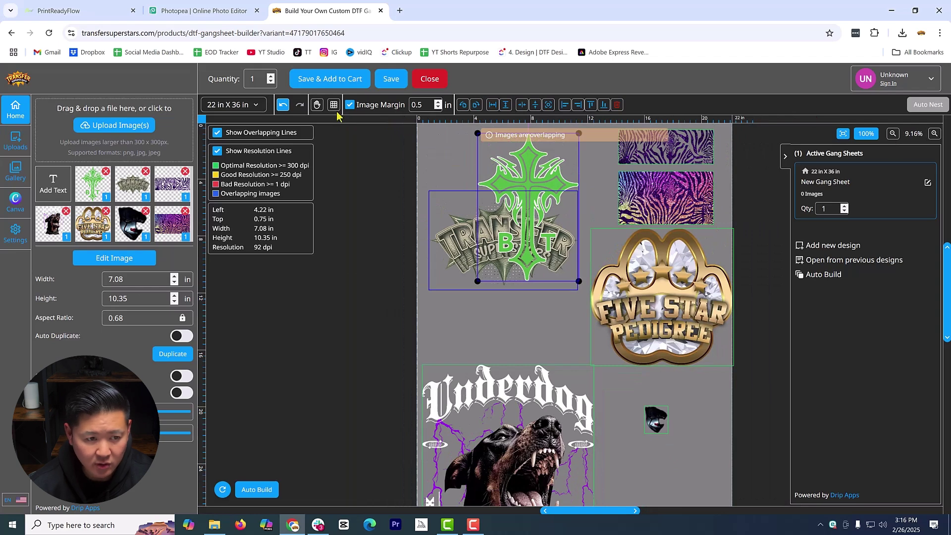
- Enlarge the gang sheet to 22 in X 72 in
click(233, 107)
click(236, 214)
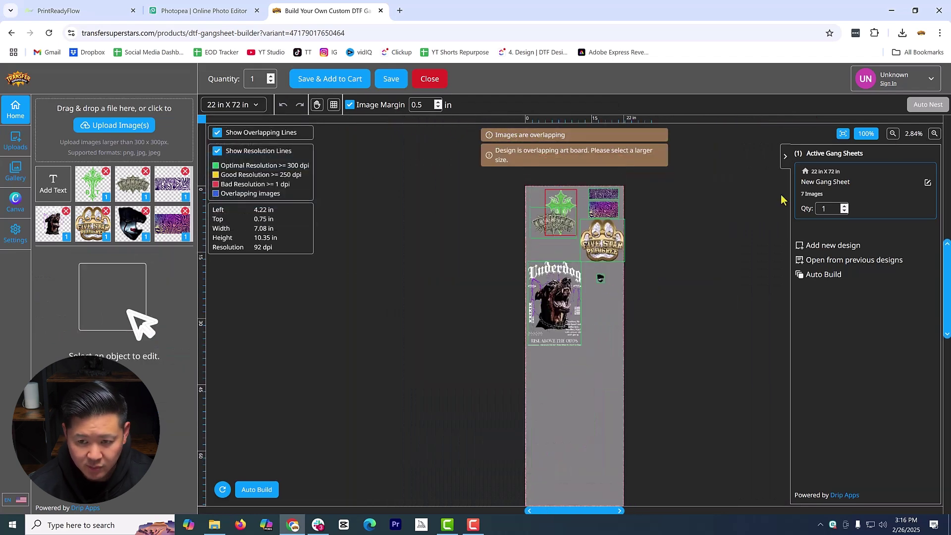
click(934, 134)
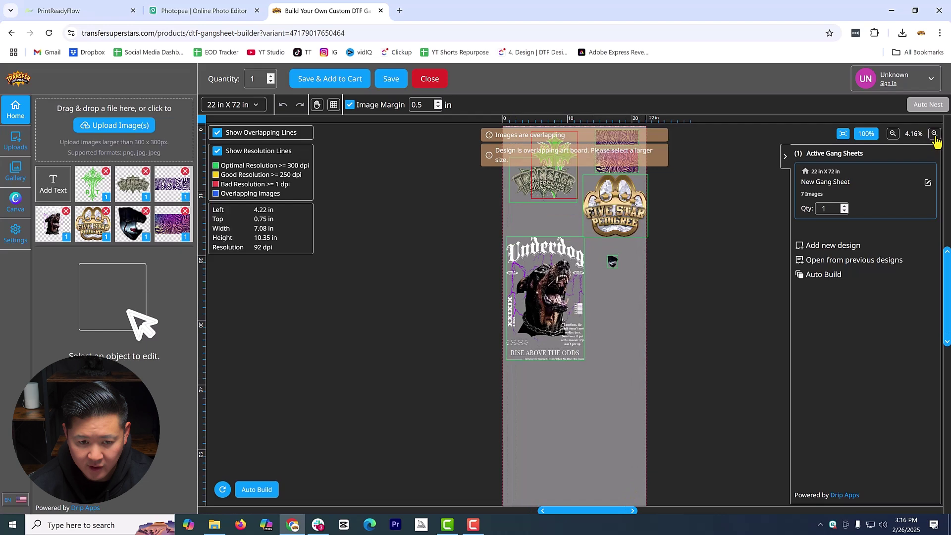
click(519, 179)
- Put the logo below Underdog, the cross top-left, check zebra sizes, and shift Five Star Pedigree left
drag(518, 179, 536, 419)
drag(564, 212, 553, 225)
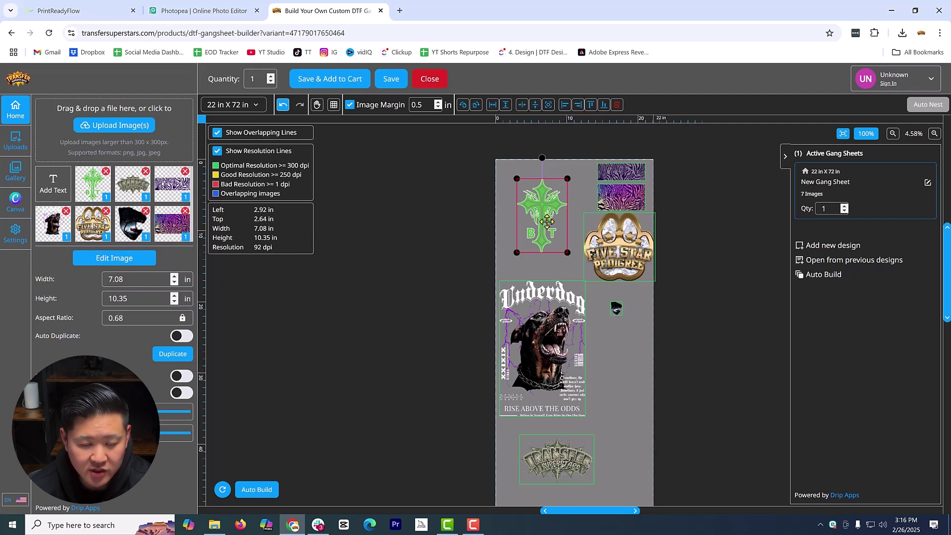
drag(557, 205, 538, 192)
click(631, 172)
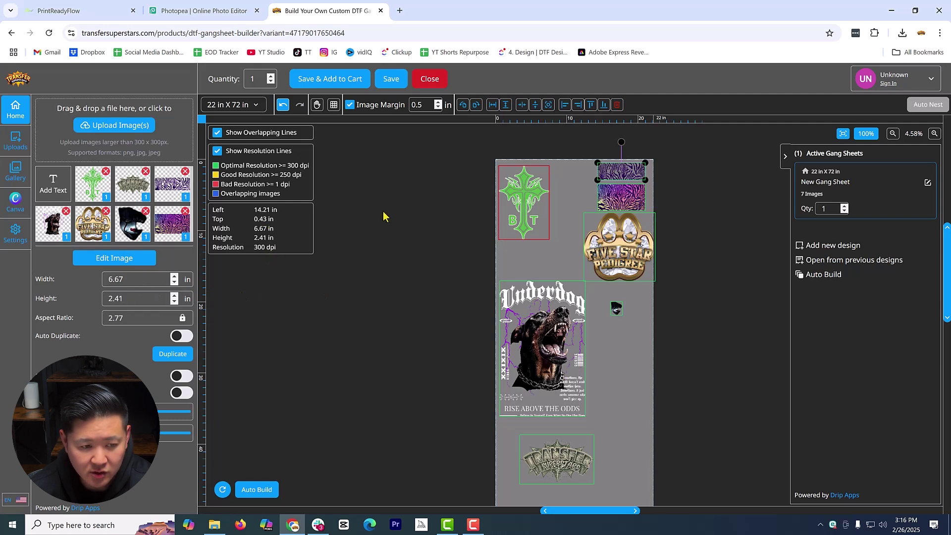
click(614, 197)
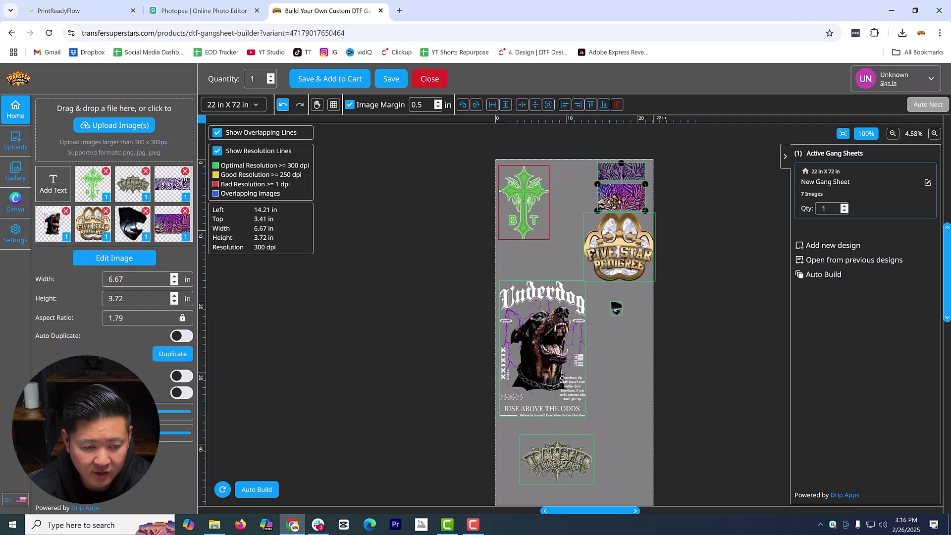
drag(592, 226, 578, 223)
click(609, 391)
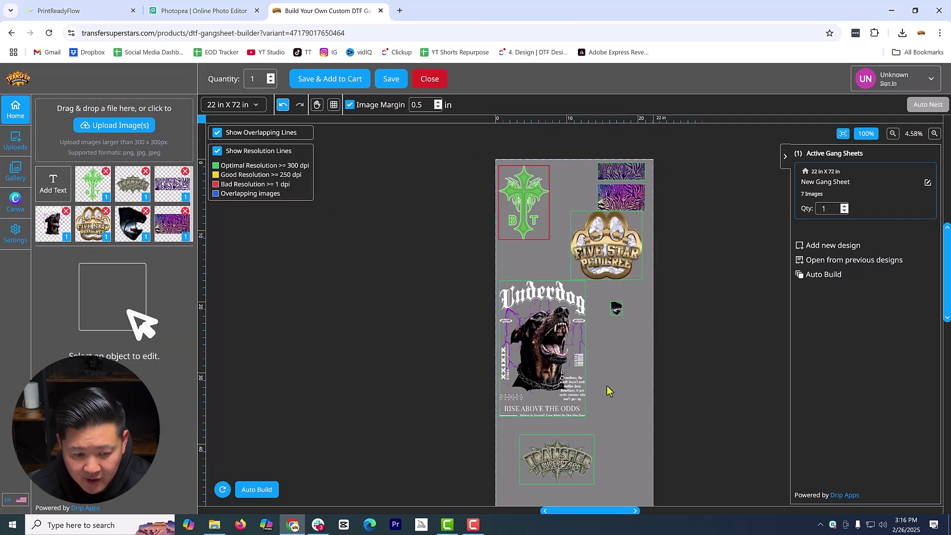
click(934, 134)
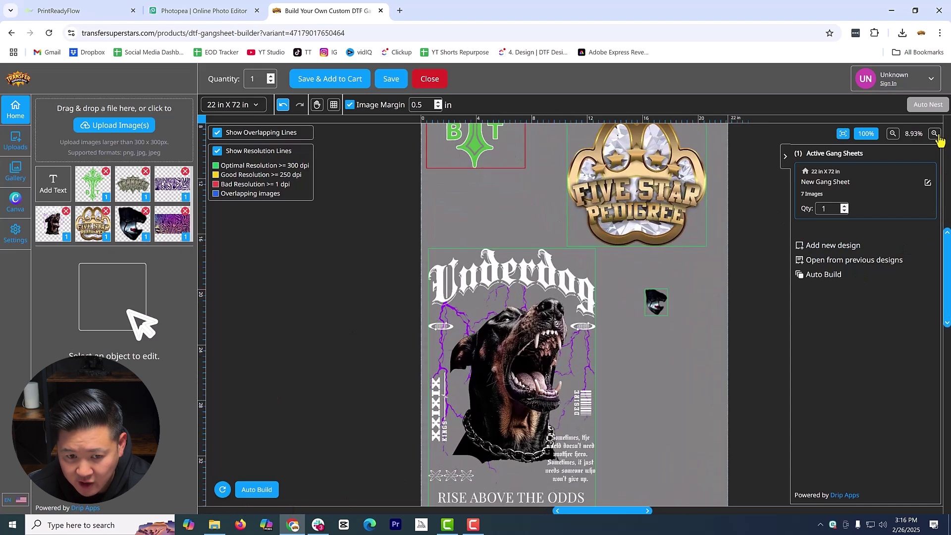
click(659, 188)
scroll(350, 354, up, 3)
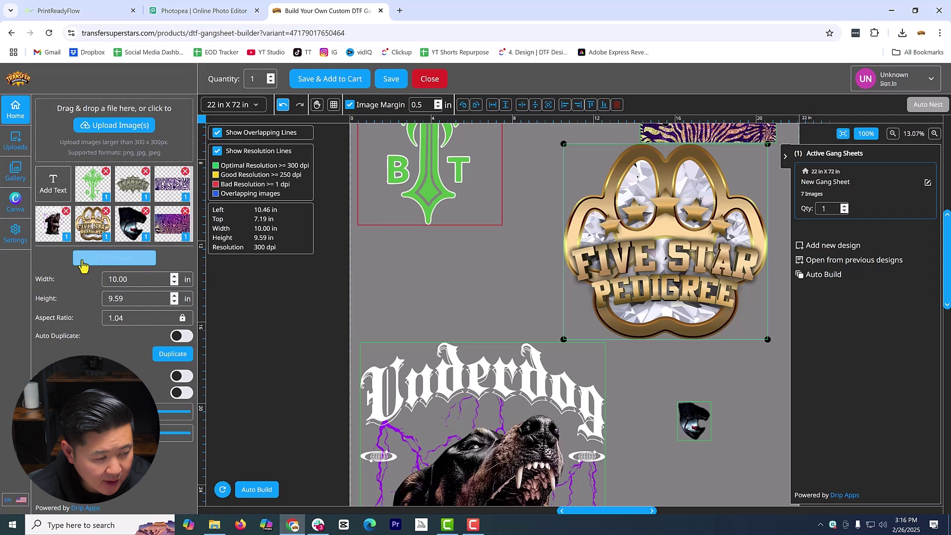
click(15, 234)
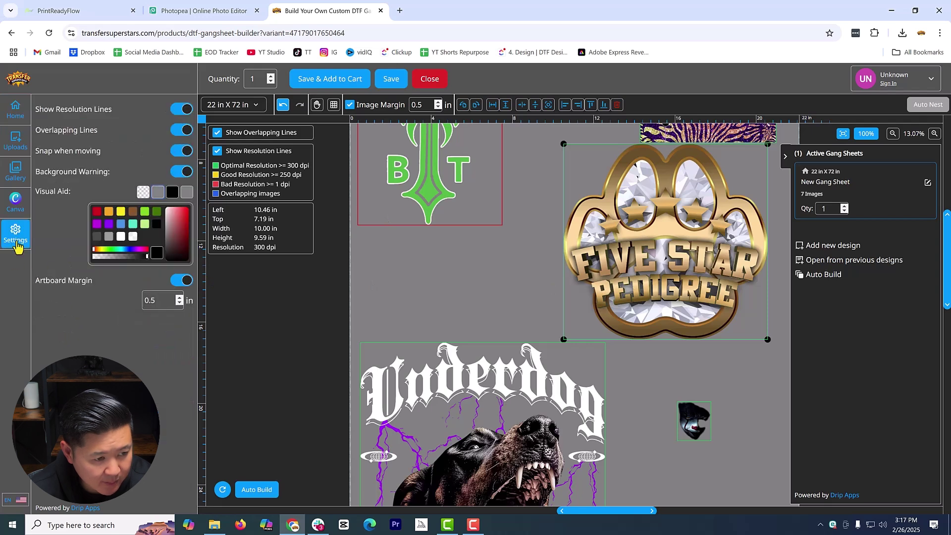
click(97, 212)
click(934, 135)
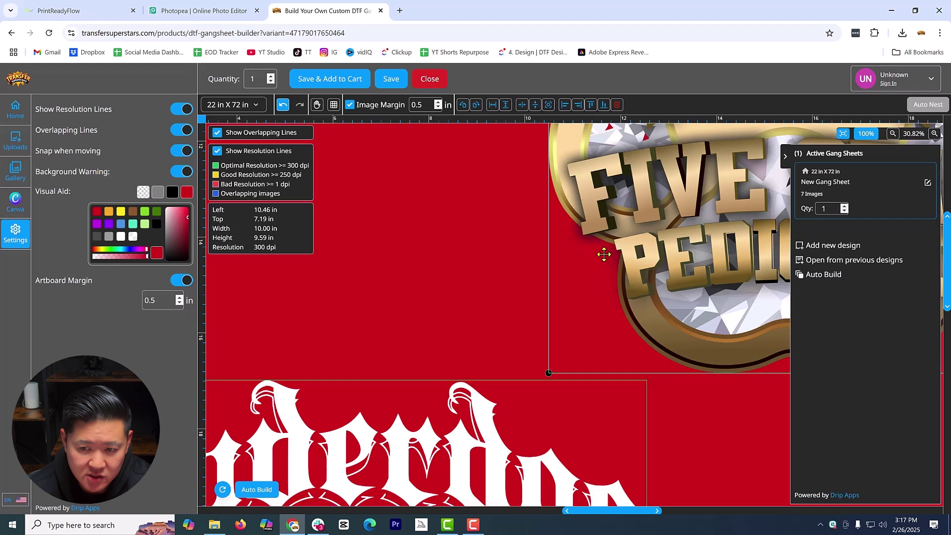
scroll(903, 143, down, 5)
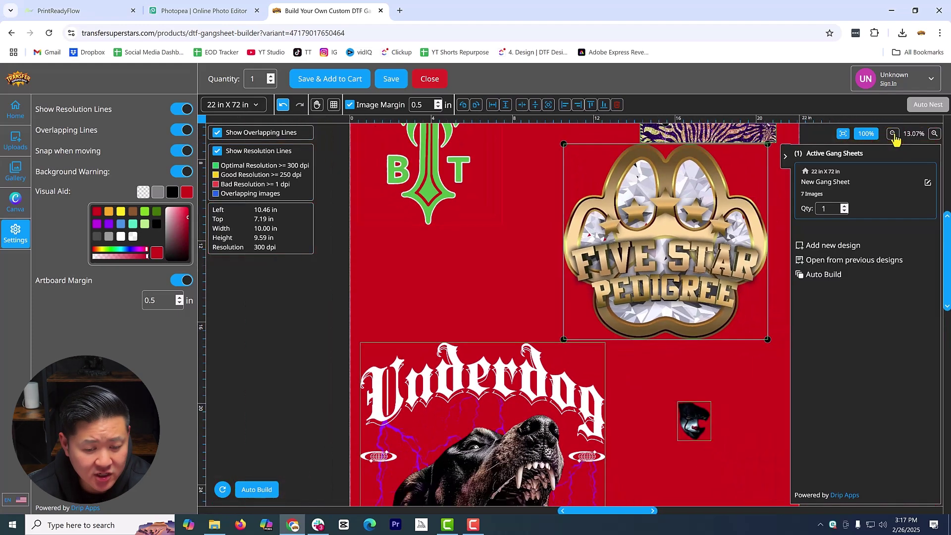
click(158, 193)
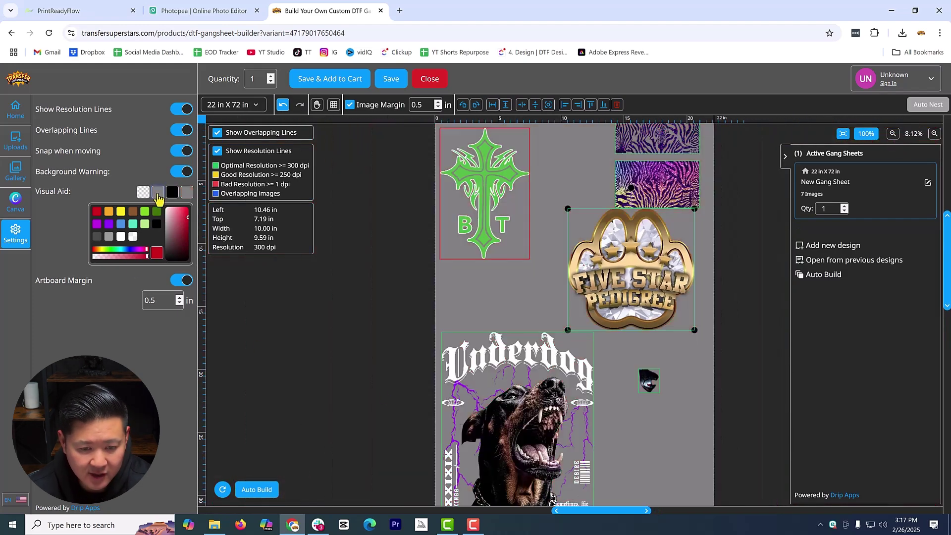
click(698, 293)
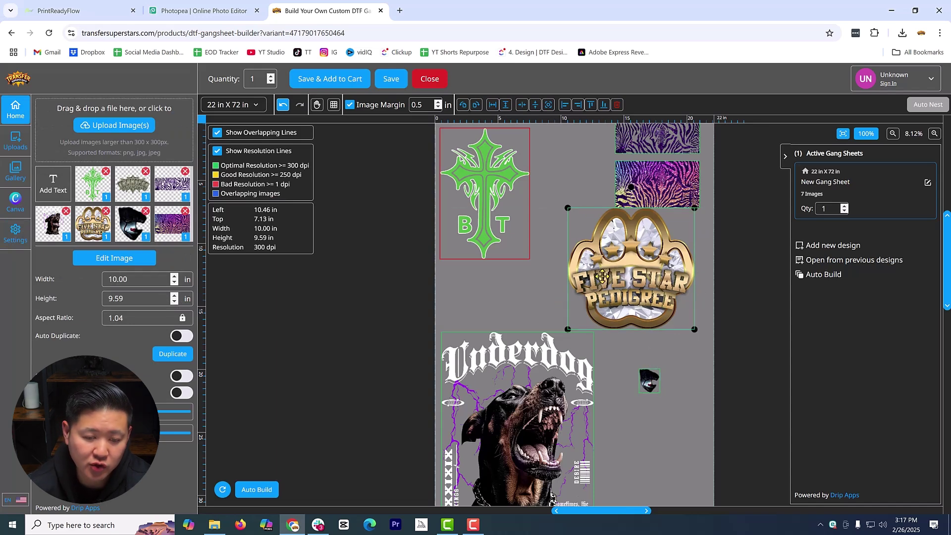
- Shift Five Star Pedigree slightly right and select the small clown-face design
drag(604, 282, 620, 285)
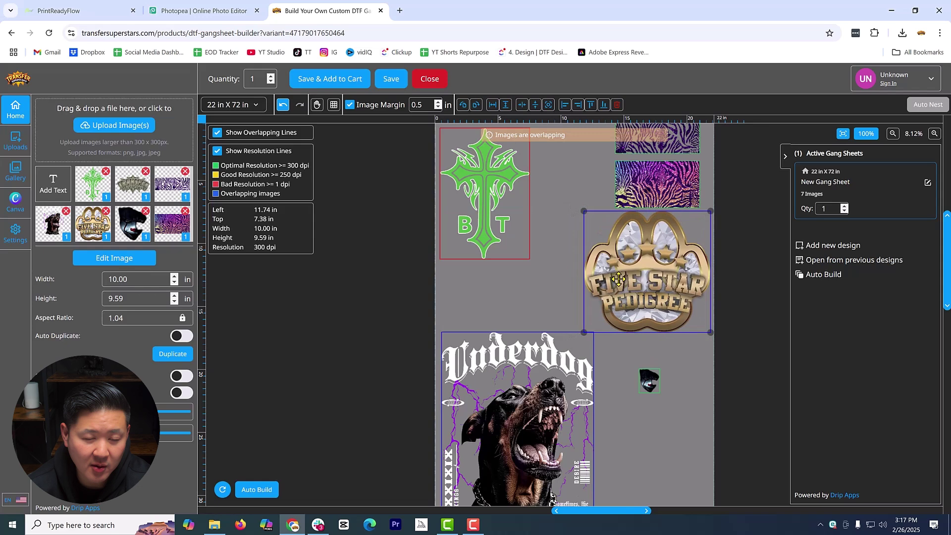
click(601, 397)
scroll(619, 387, down, 1)
click(651, 362)
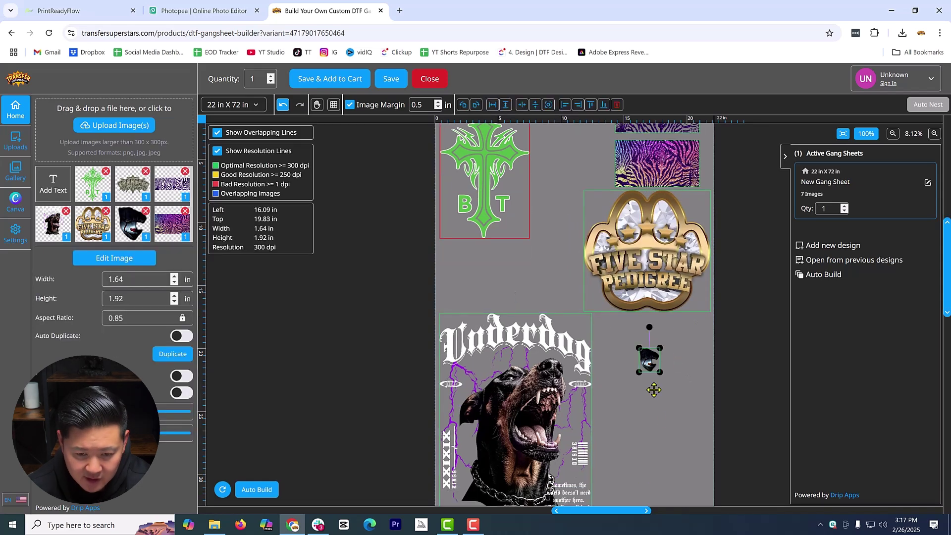
click(661, 407)
click(653, 364)
- Set the clown design's width to 7 in (7.00 × 8.20 in, 71 dpi), then inspect Underdog
double_click(137, 280)
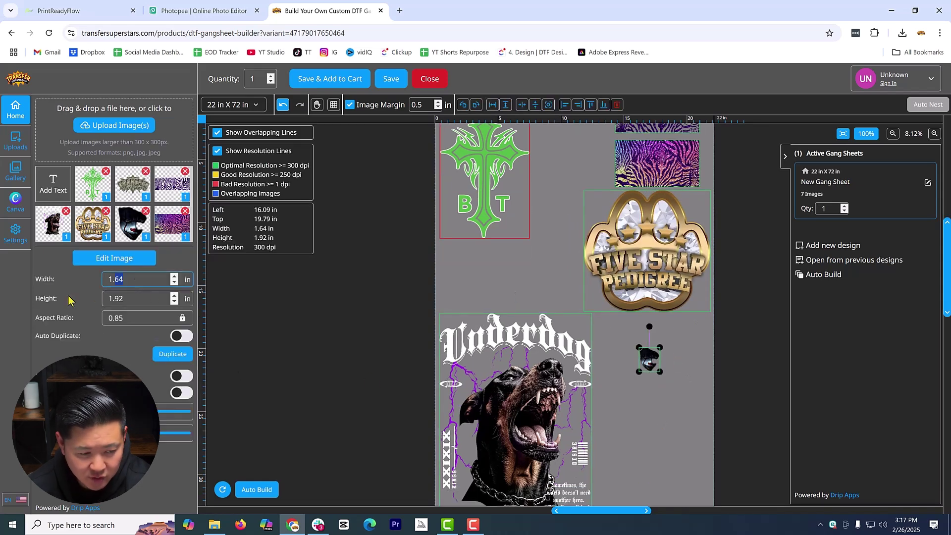
text(7)
key(Return)
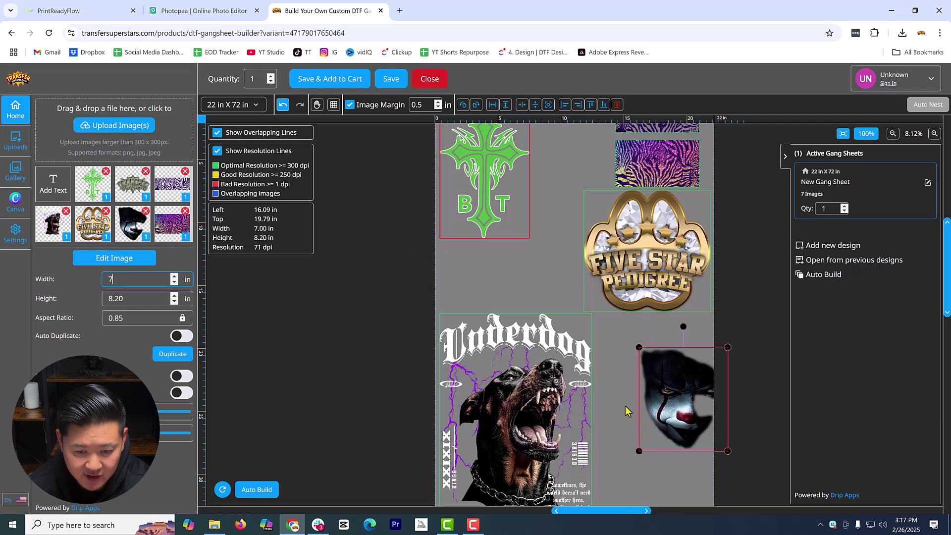
click(654, 446)
click(658, 415)
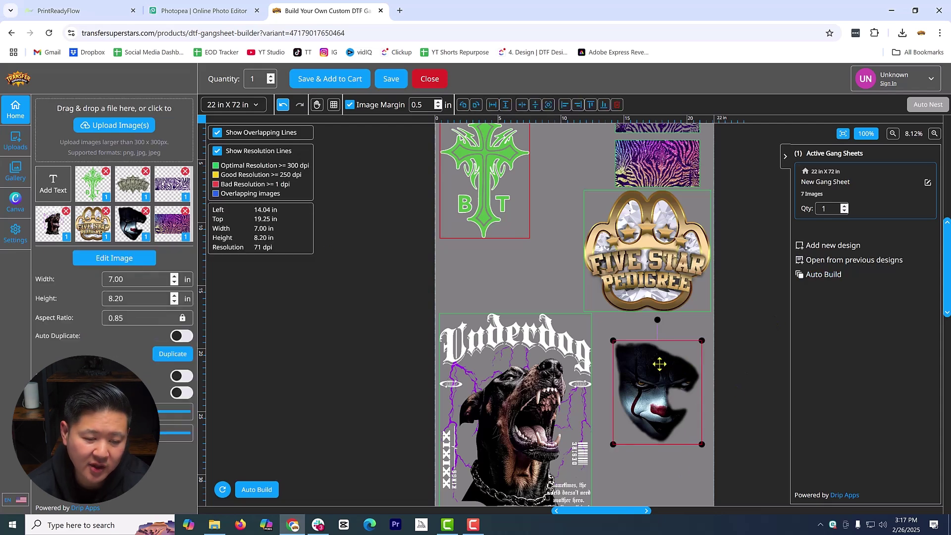
click(530, 350)
scroll(530, 351, down, 2)
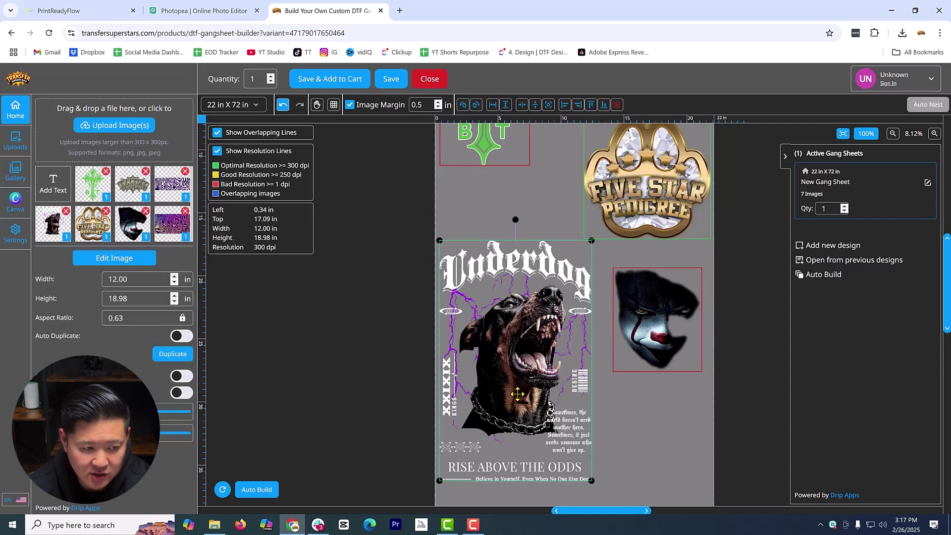
scroll(517, 300, down, 6)
- Enlarge the Transfer Superstars logo below Underdog to 15.13 × 10.09 in (207 dpi)
click(575, 342)
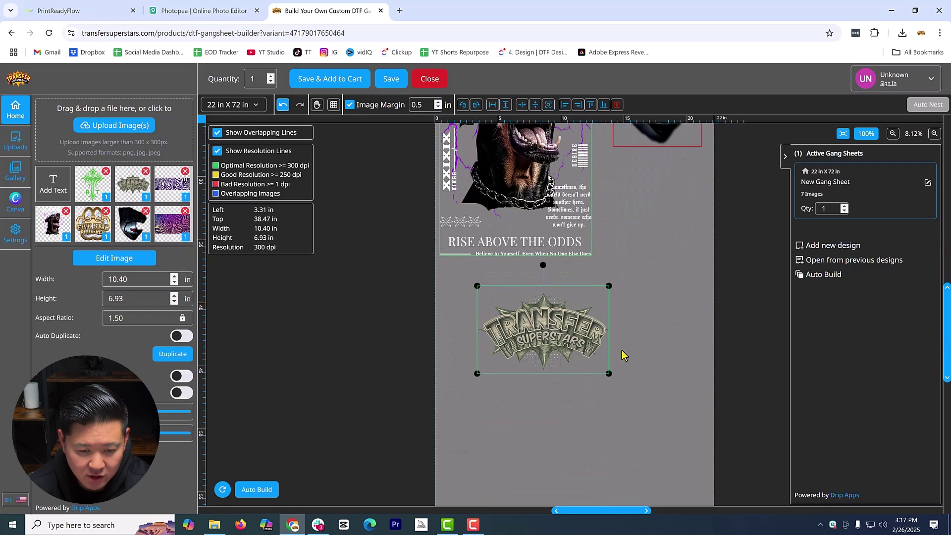
drag(607, 375, 650, 419)
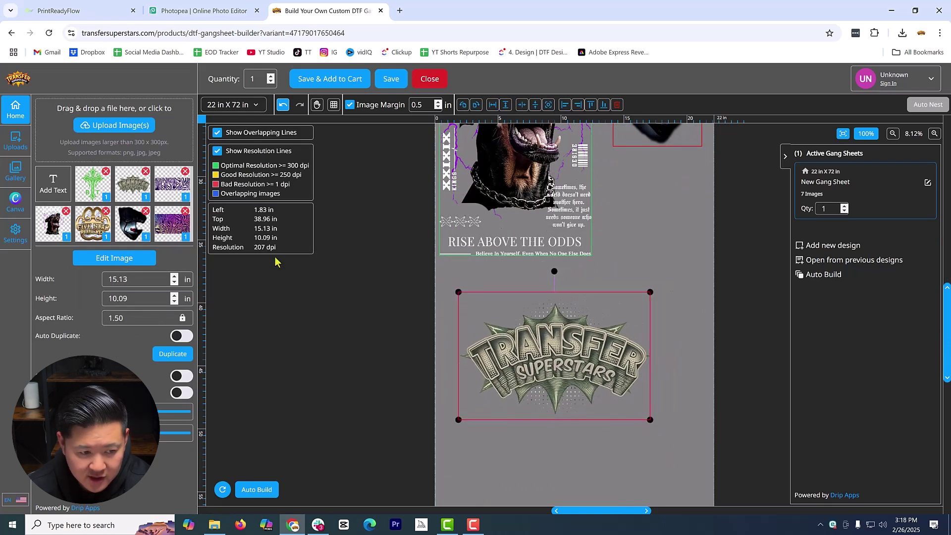